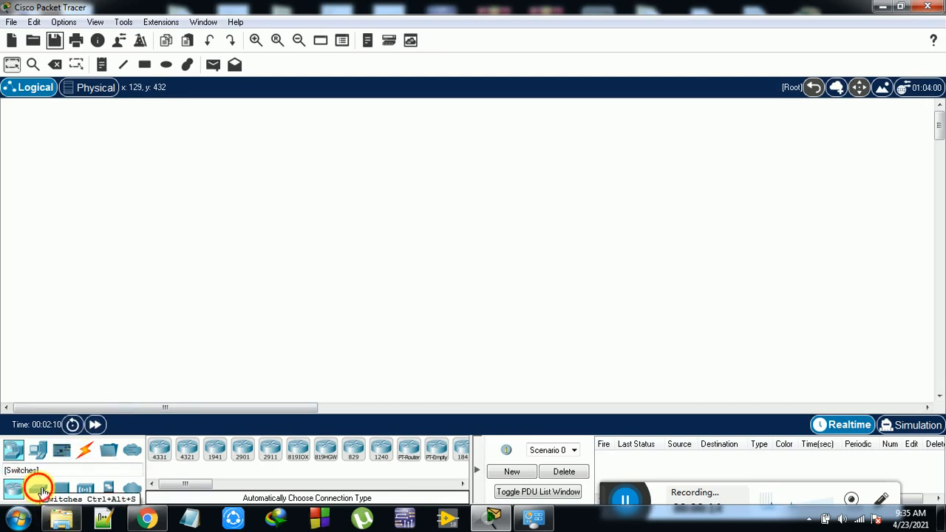
Place three PT-Switch devices in a horizontal row across the upper part of the workspace.
{"action": "left_click", "coordinate": [40, 490]}
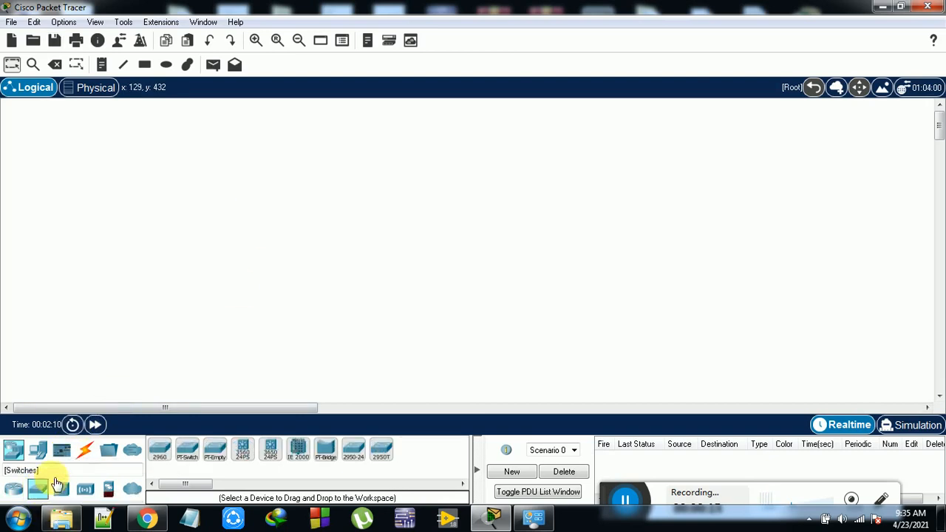
{"action": "left_click", "coordinate": [189, 455]}
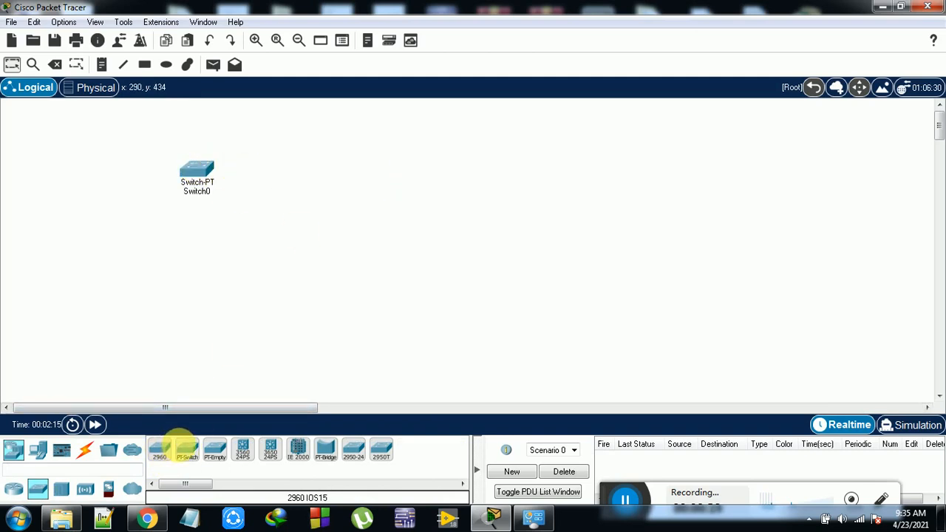
{"action": "left_click", "coordinate": [187, 449]}
{"action": "left_click", "coordinate": [337, 180]}
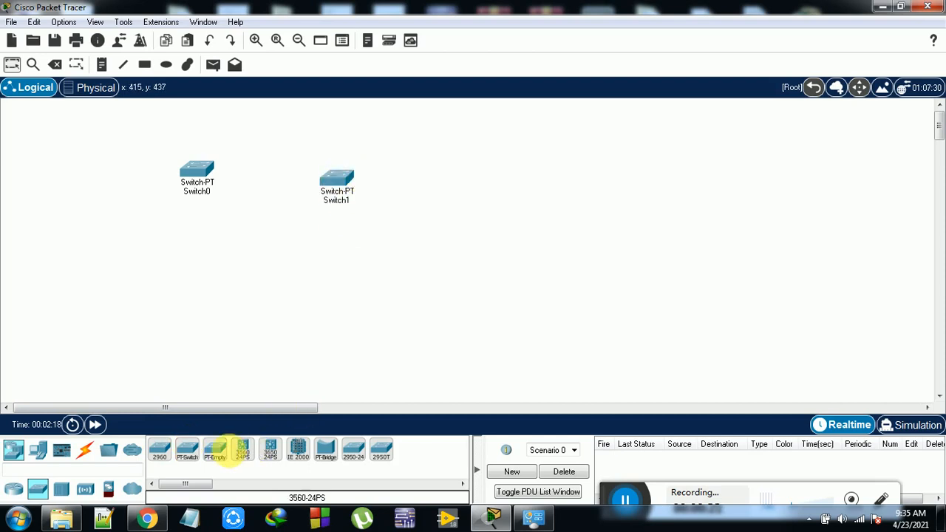
{"action": "left_click", "coordinate": [187, 450]}
{"action": "left_click", "coordinate": [545, 182]}
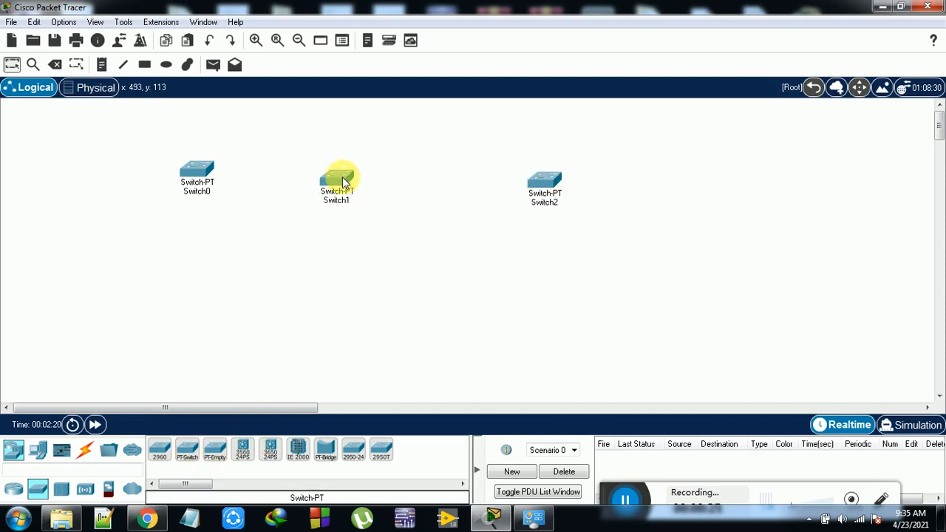
Reposition Switch1 and Switch2 so the three switches are level and more evenly spaced.
{"action": "left_click_drag", "start_coordinate": [344, 182], "coordinate": [392, 163]}
{"action": "left_click_drag", "start_coordinate": [545, 184], "coordinate": [573, 169]}
{"action": "mouse_move", "coordinate": [392, 167]}
{"action": "left_mouse_down"}
{"action": "mouse_move", "coordinate": [425, 173]}
{"action": "mouse_move", "coordinate": [402, 169]}
{"action": "left_mouse_up"}
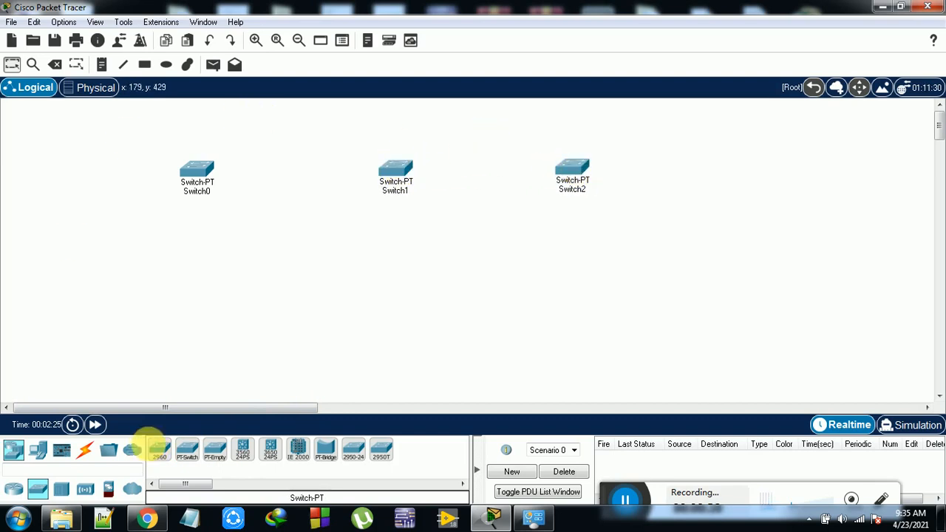
Place a PC above each of the three switches and shift Switch2 slightly down beneath PC2.
{"action": "left_click", "coordinate": [39, 450]}
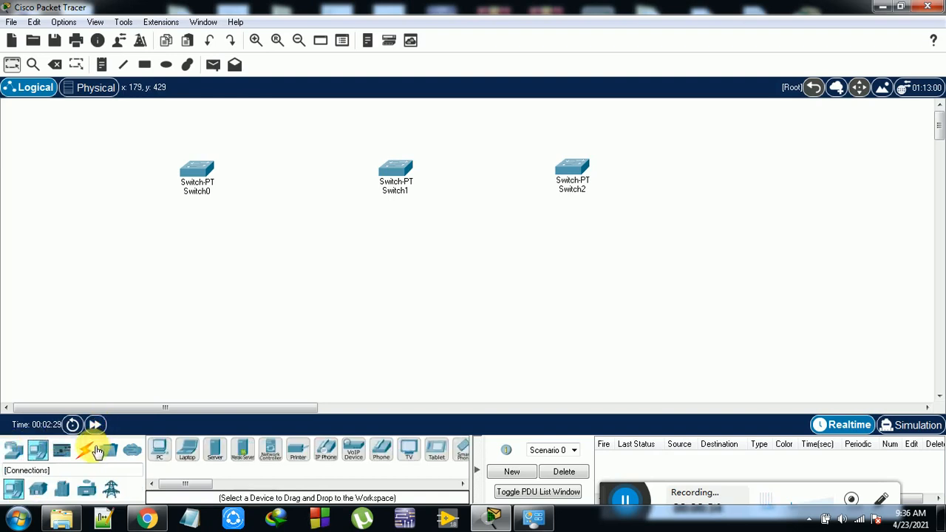
{"action": "left_click", "coordinate": [161, 449]}
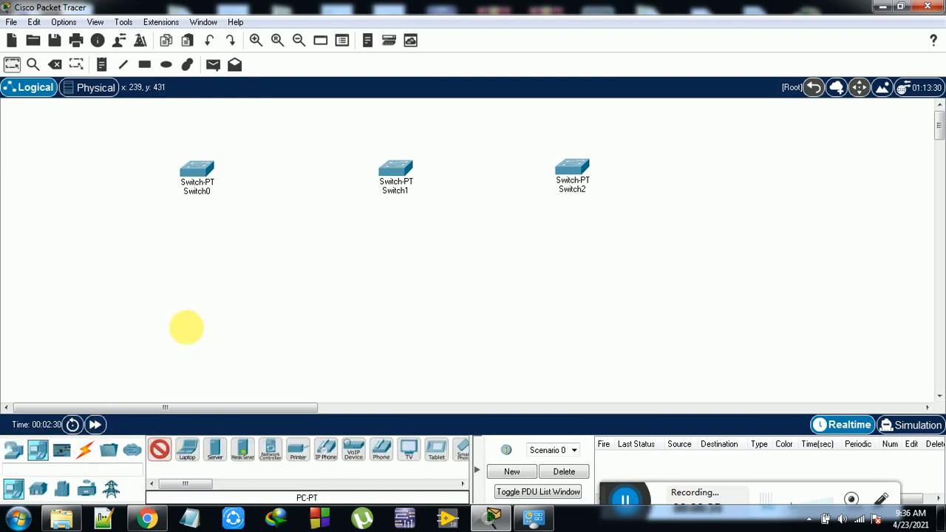
{"action": "left_click", "coordinate": [194, 120]}
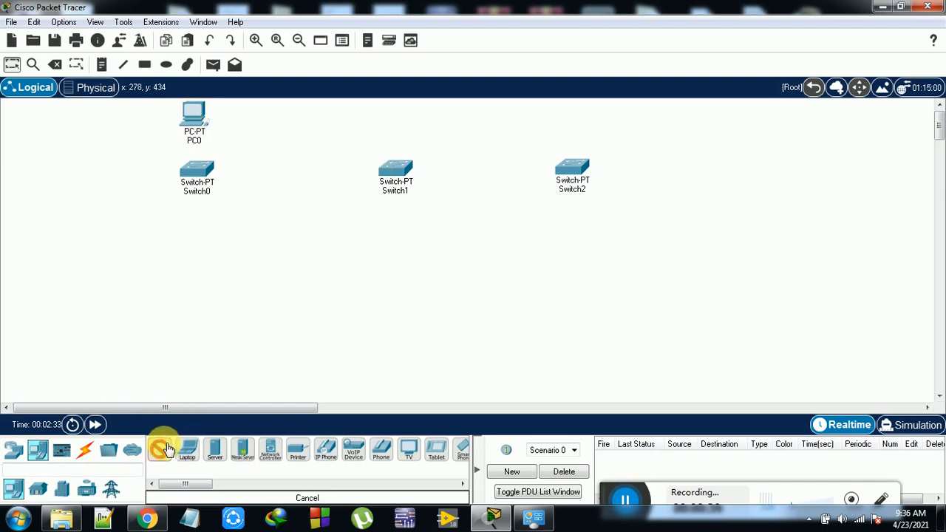
{"action": "left_click", "coordinate": [392, 116]}
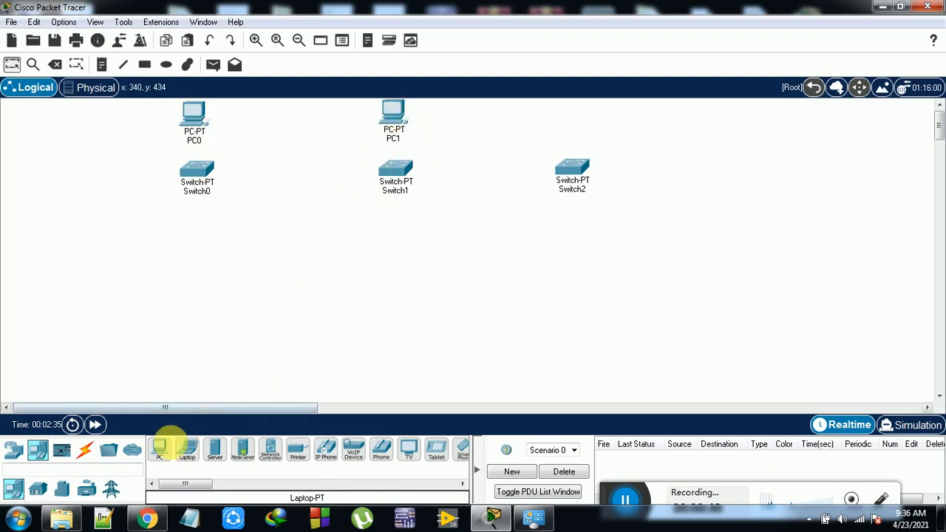
{"action": "left_click", "coordinate": [159, 450]}
{"action": "left_click", "coordinate": [575, 177]}
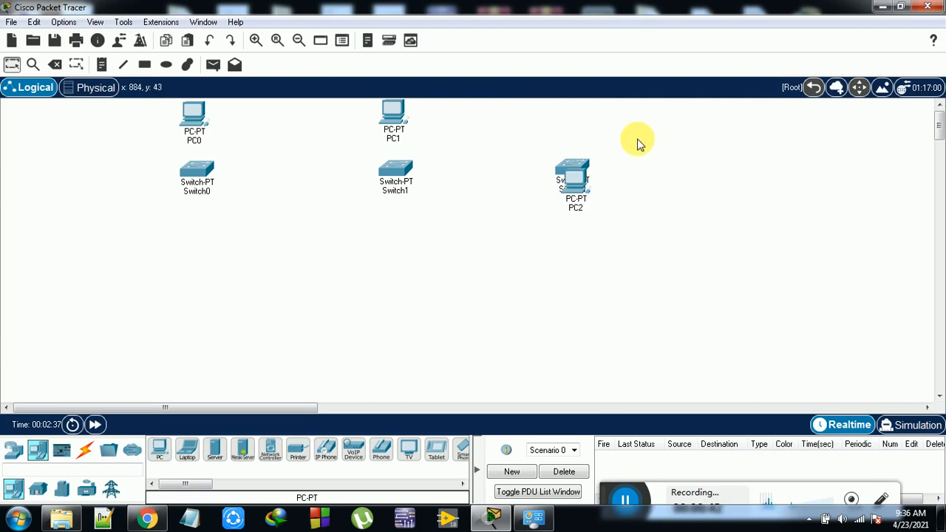
{"action": "left_click_drag", "start_coordinate": [573, 174], "coordinate": [575, 113]}
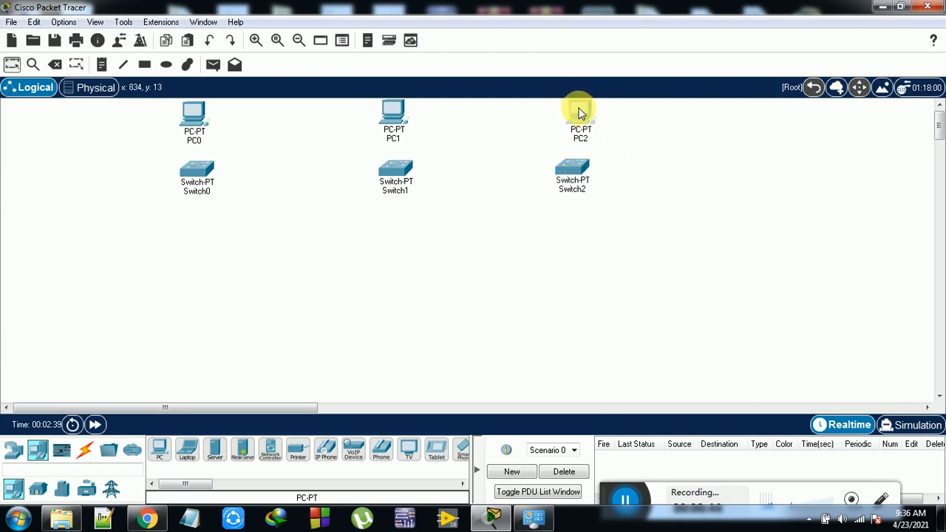
{"action": "left_click_drag", "start_coordinate": [578, 173], "coordinate": [588, 182]}
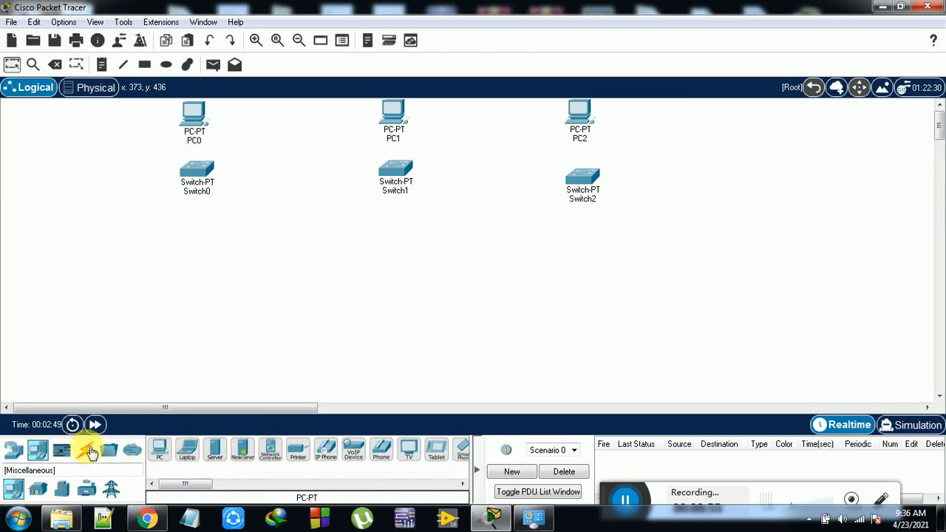
Add four more PT-Switch devices below the first row, two in a middle row and two closer together beneath them.
{"action": "left_click", "coordinate": [23, 451]}
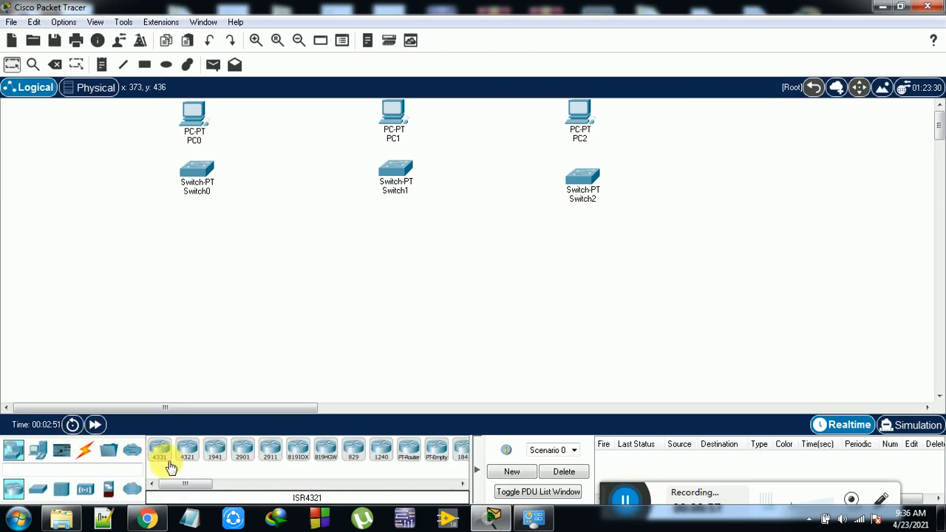
{"action": "left_click", "coordinate": [38, 489]}
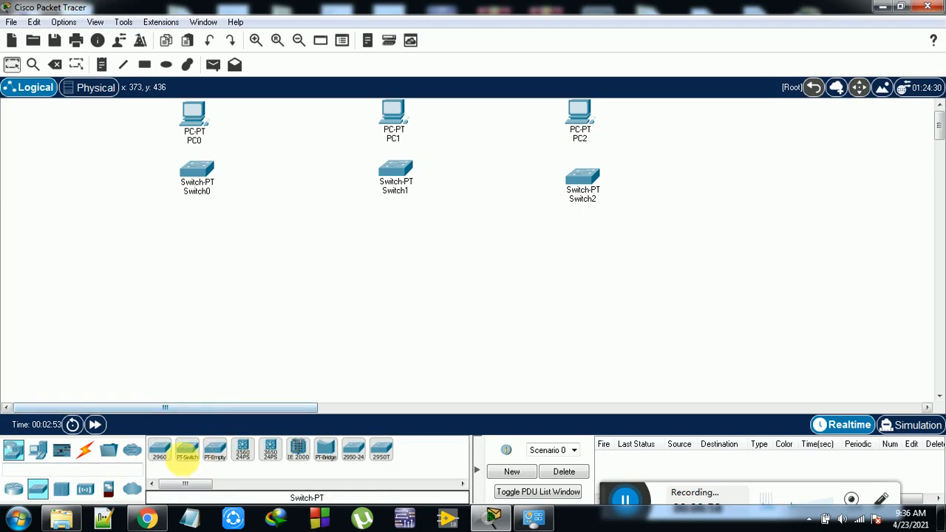
{"action": "left_click", "coordinate": [189, 451]}
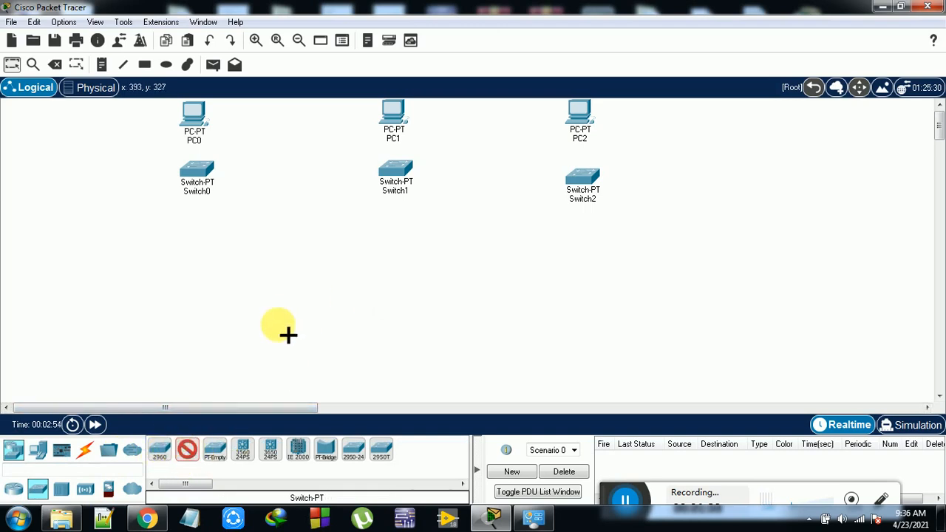
{"action": "left_click", "coordinate": [316, 298]}
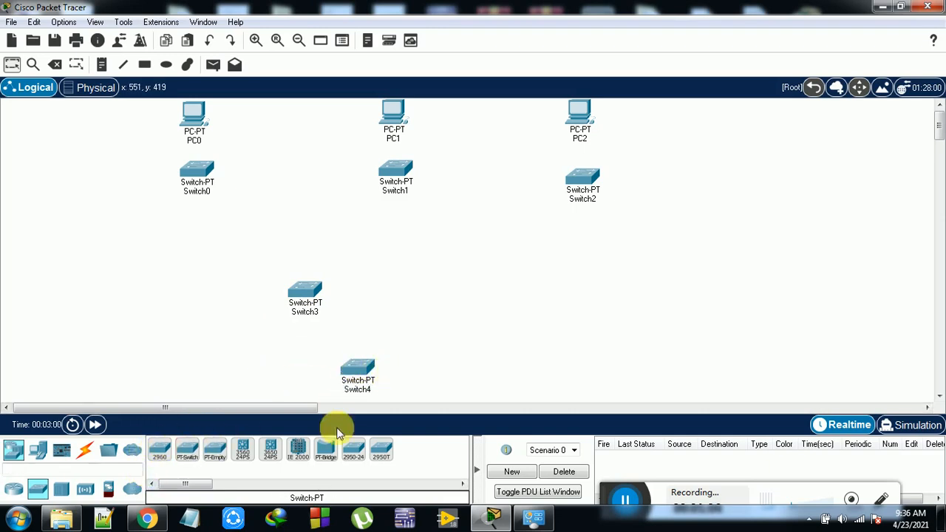
{"action": "left_click", "coordinate": [481, 378]}
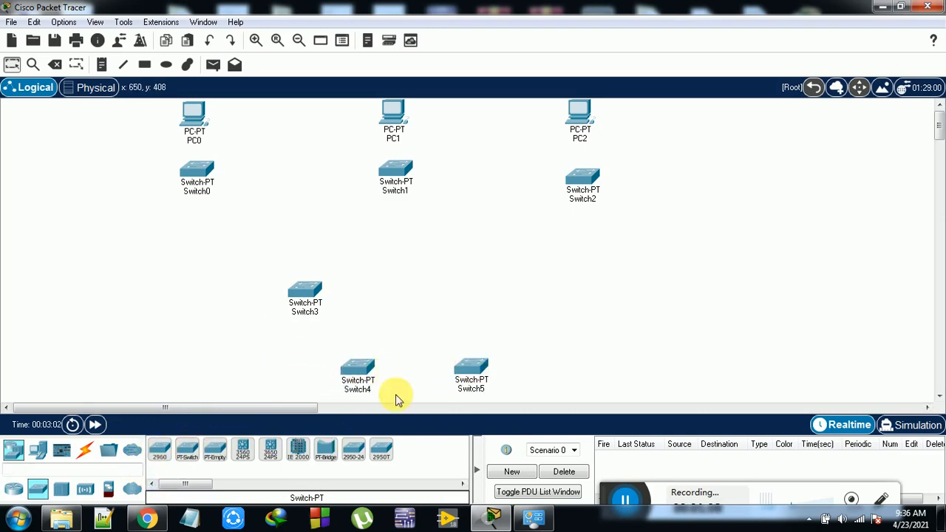
{"action": "left_click", "coordinate": [196, 449]}
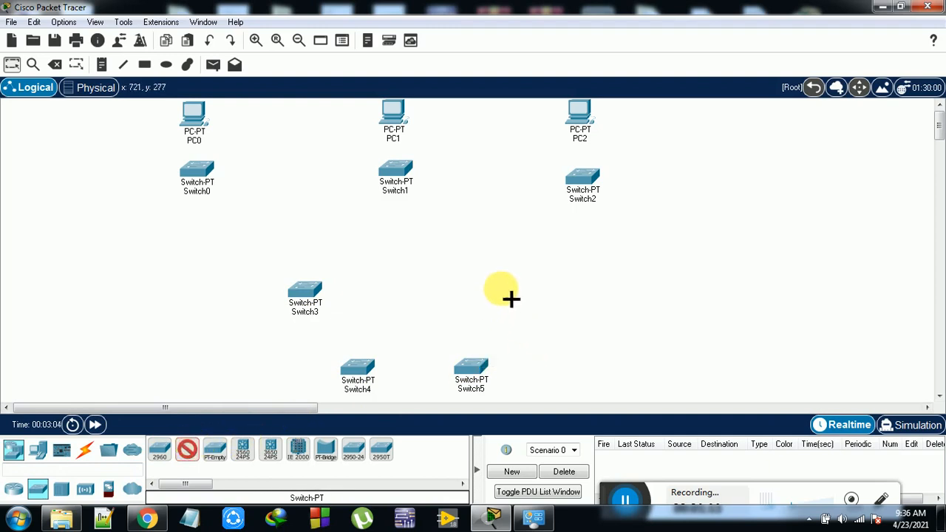
{"action": "left_click", "coordinate": [513, 288]}
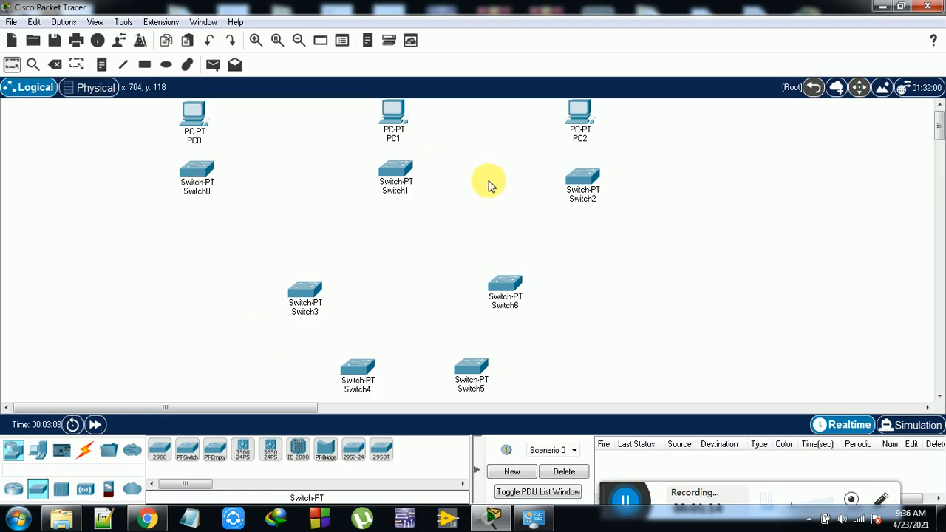
Cable Switch0 to Switch1 and Switch1 to Switch2 using the automatically chosen connection type.
{"action": "left_click", "coordinate": [85, 450]}
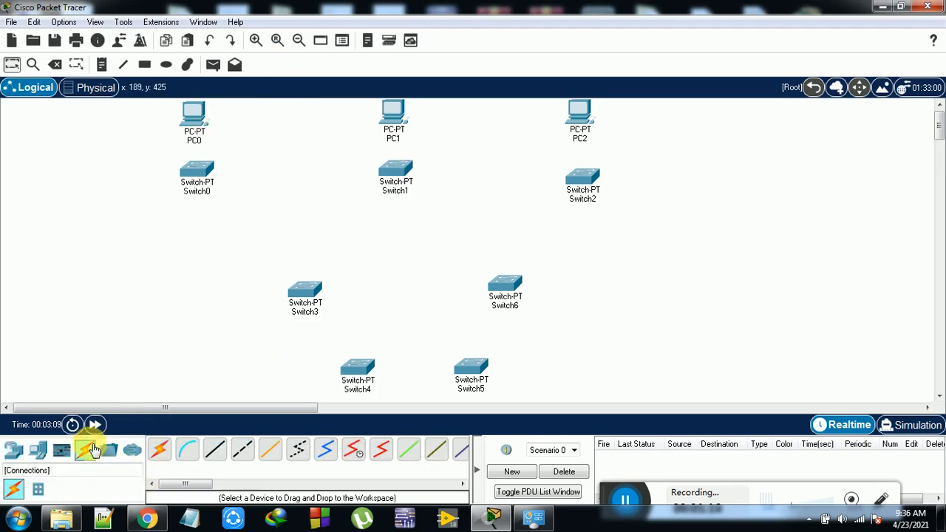
{"action": "left_click", "coordinate": [162, 450]}
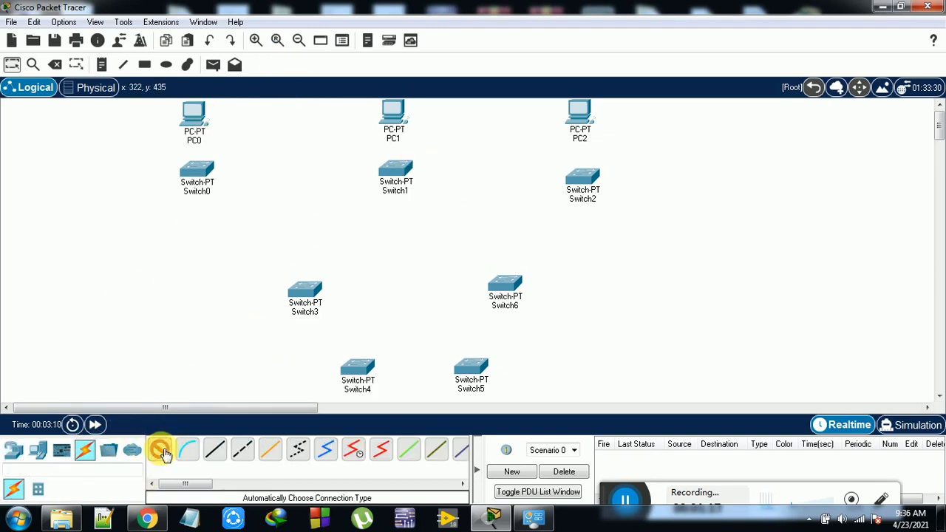
{"action": "left_click", "coordinate": [215, 177]}
{"action": "left_click", "coordinate": [387, 170]}
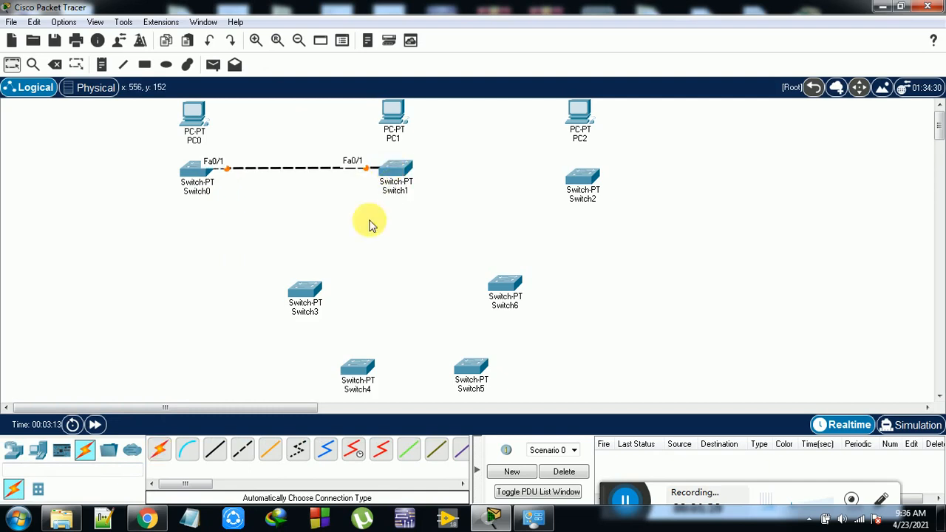
{"action": "left_click", "coordinate": [161, 456]}
{"action": "left_click", "coordinate": [416, 176]}
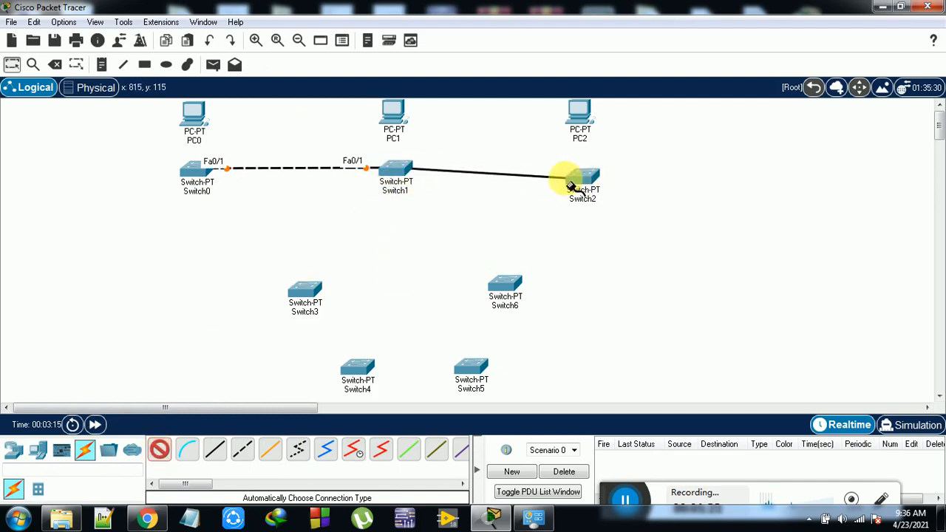
{"action": "left_click", "coordinate": [573, 181]}
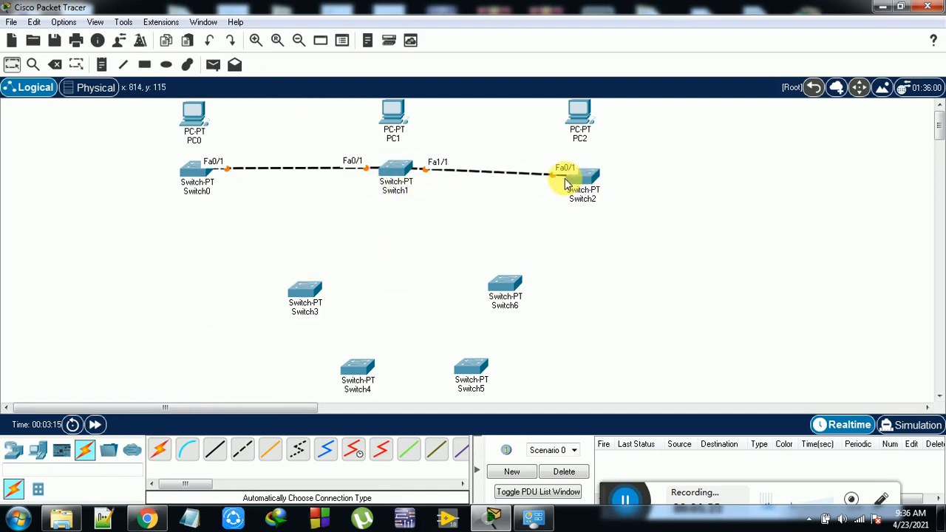
Cable PC0 to Switch0, PC1 to Switch1 and PC2 to Switch2 using the automatic connection type.
{"action": "left_click", "coordinate": [165, 451]}
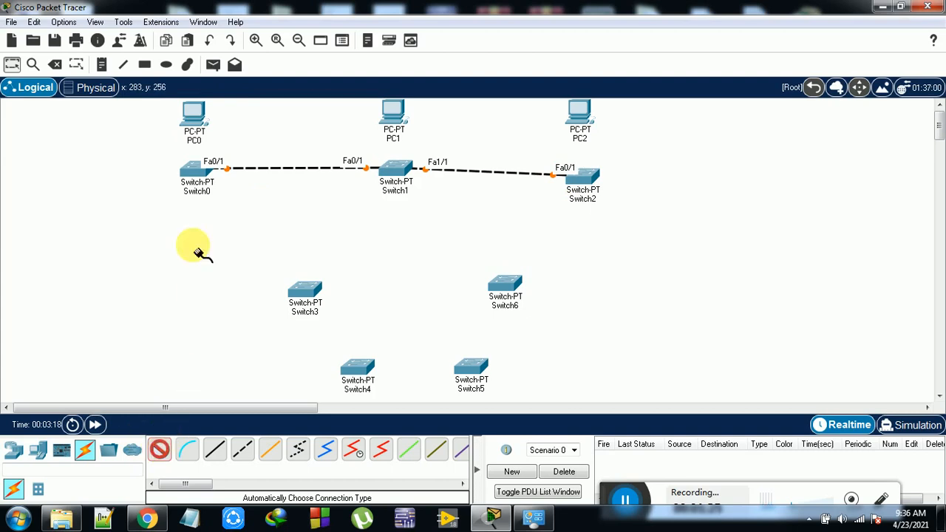
{"action": "left_click", "coordinate": [198, 133]}
{"action": "left_click", "coordinate": [195, 166]}
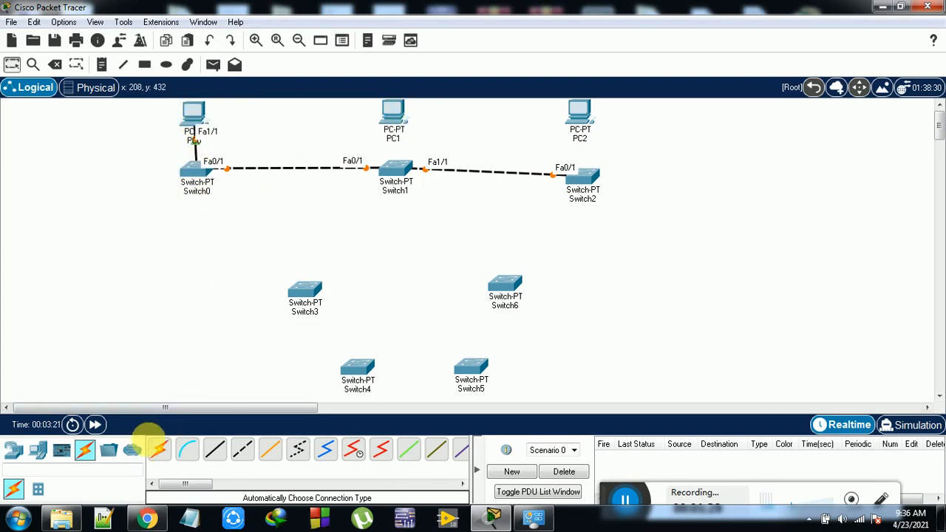
{"action": "left_click", "coordinate": [159, 449]}
{"action": "left_click", "coordinate": [392, 115]}
{"action": "left_click", "coordinate": [395, 170]}
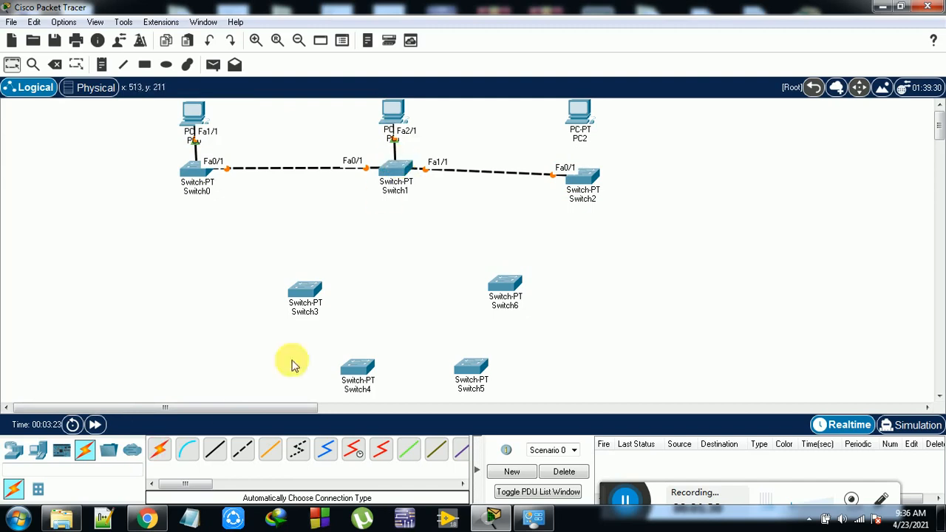
{"action": "left_click", "coordinate": [158, 449]}
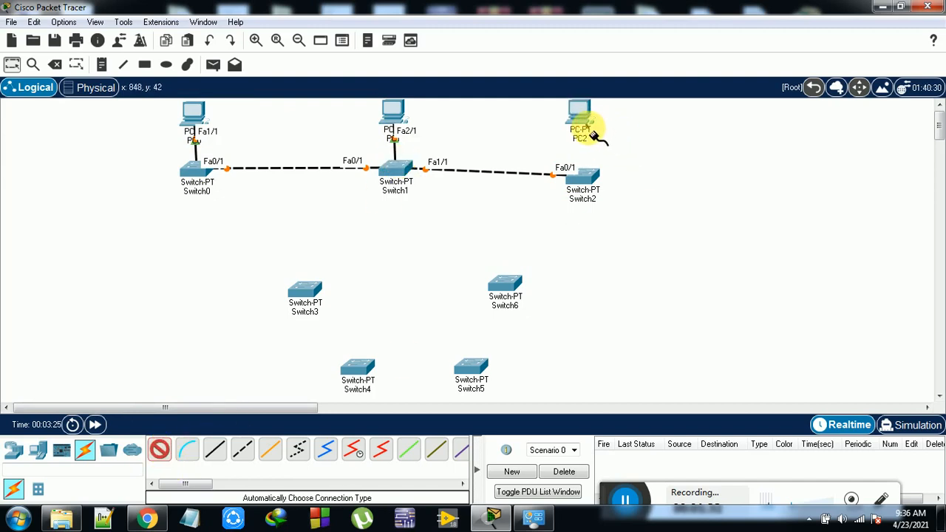
{"action": "left_click", "coordinate": [591, 183]}
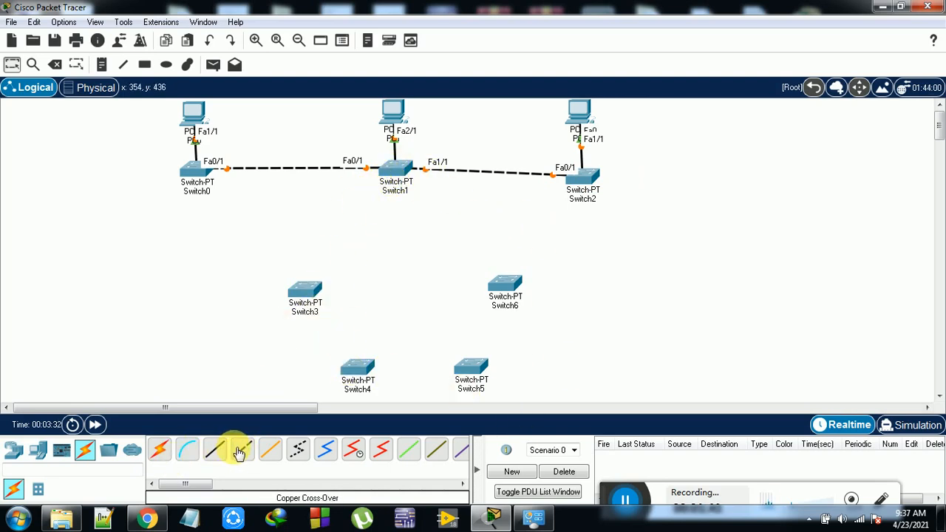
Cable Switch1 to Switch3 and Switch3 to Switch4 using the automatic connection type.
{"action": "left_click", "coordinate": [159, 449]}
{"action": "left_click", "coordinate": [390, 178]}
{"action": "left_click", "coordinate": [306, 289]}
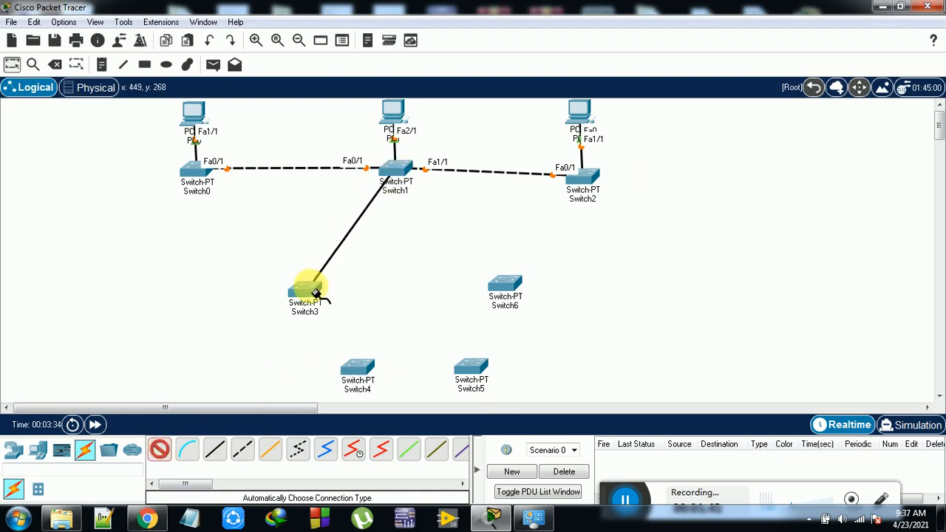
{"action": "left_click", "coordinate": [163, 449]}
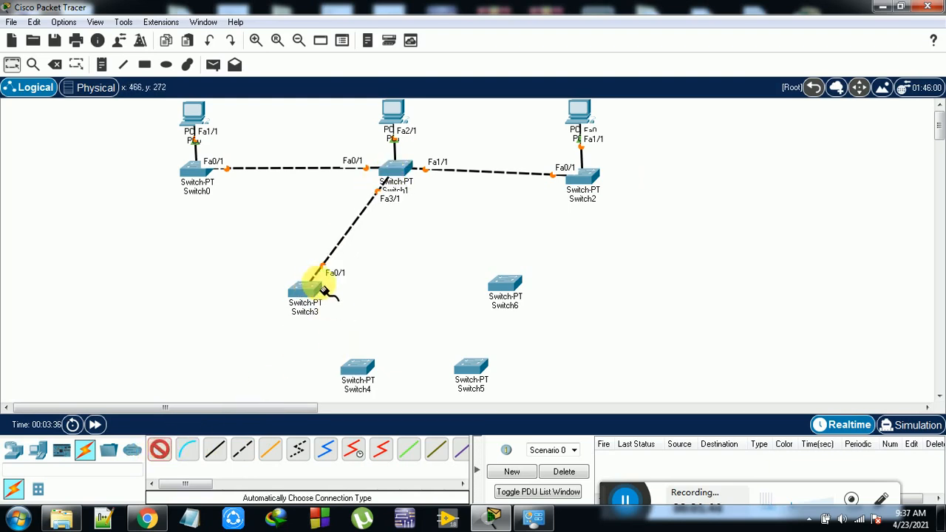
{"action": "left_click", "coordinate": [316, 307]}
{"action": "left_click", "coordinate": [349, 370]}
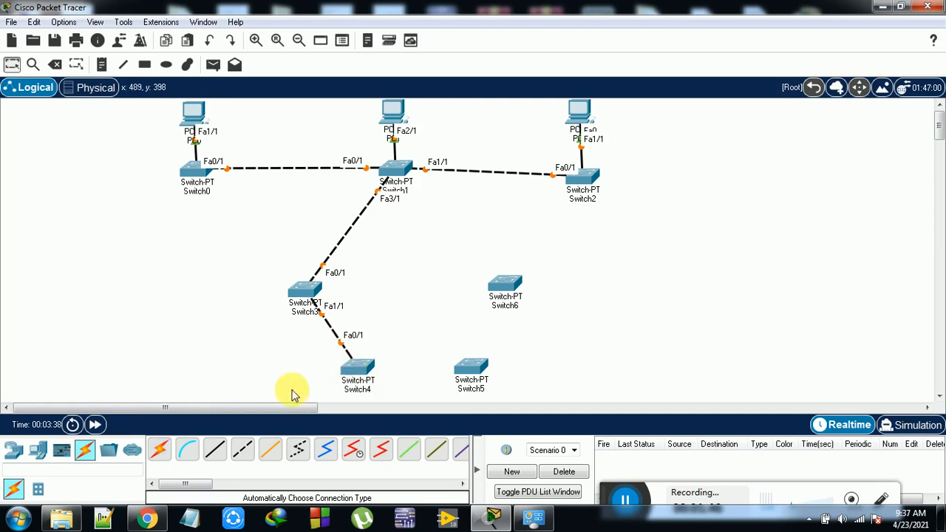
Cable Switch4 to Switch5 and Switch5 to Switch6 using the automatically chosen connection type.
{"action": "left_click", "coordinate": [163, 448]}
{"action": "left_click", "coordinate": [373, 374]}
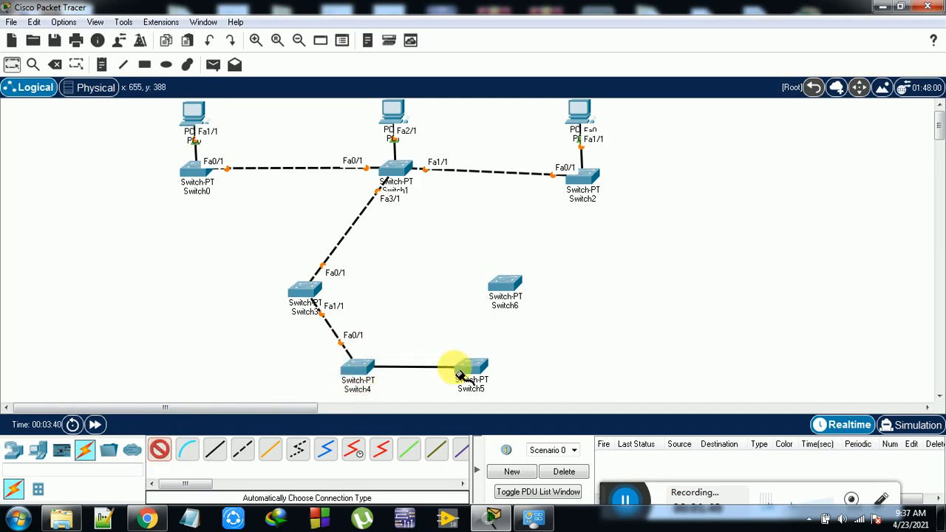
{"action": "left_click", "coordinate": [462, 368]}
{"action": "left_click", "coordinate": [163, 448]}
{"action": "left_click", "coordinate": [480, 362]}
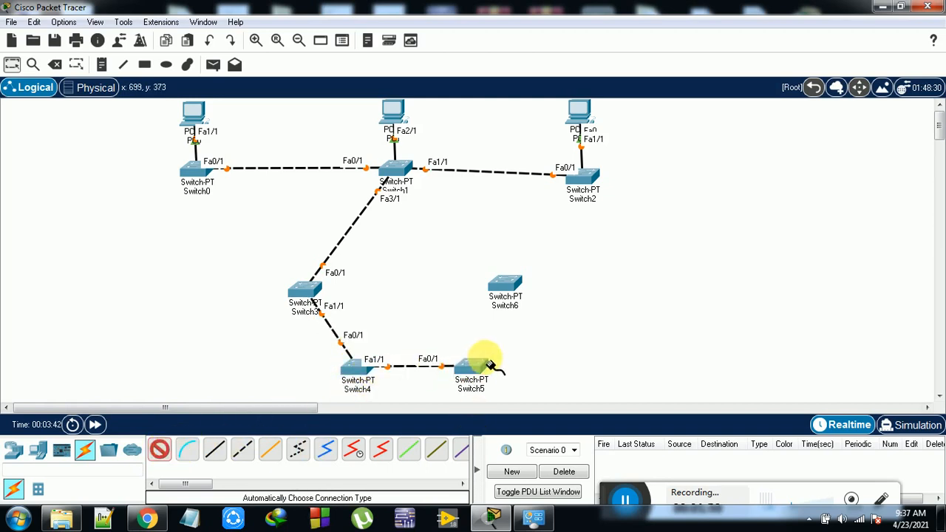
{"action": "left_click", "coordinate": [509, 282]}
Cable Switch6 to Switch1 using the automatically chosen connection type.
{"action": "left_click", "coordinate": [159, 449]}
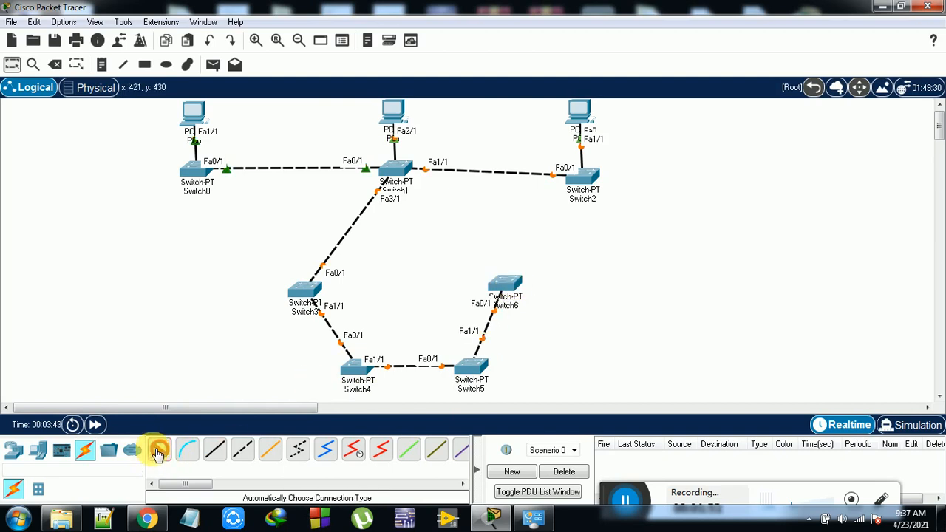
{"action": "left_click", "coordinate": [503, 283]}
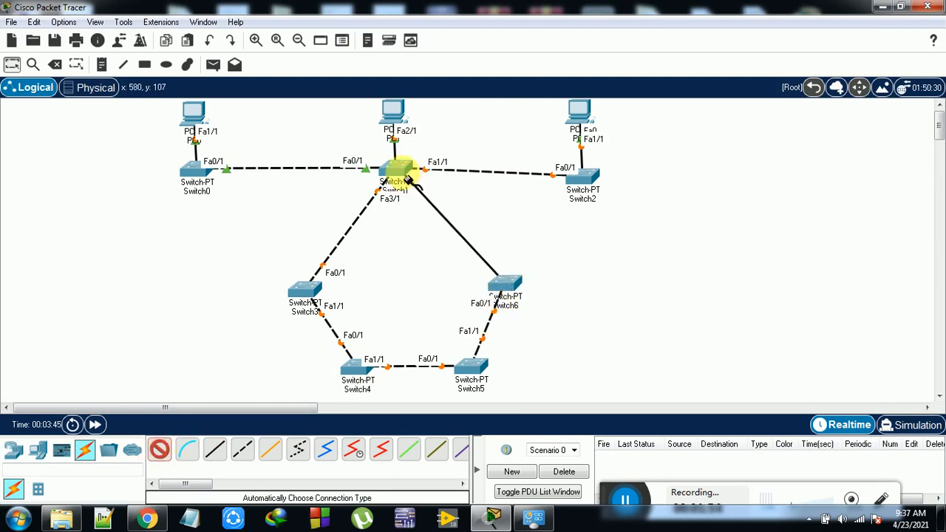
{"action": "left_click", "coordinate": [394, 169]}
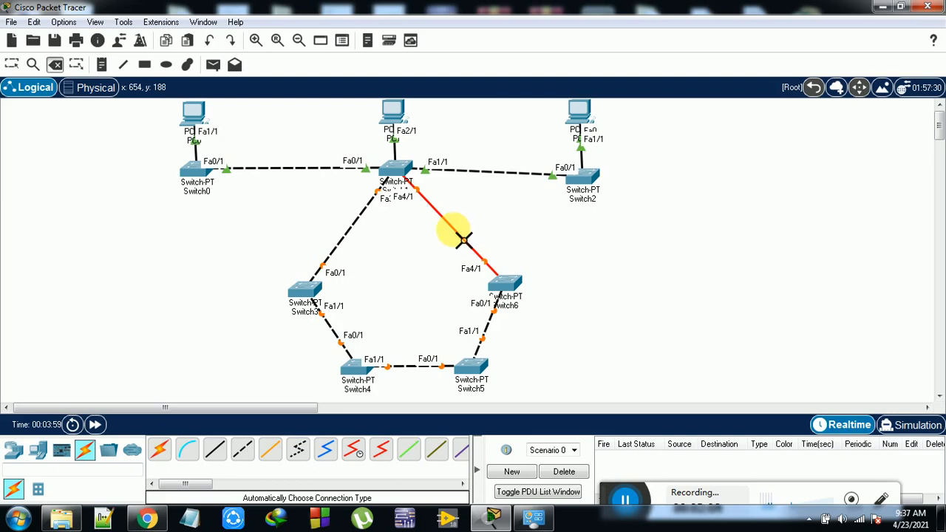
Try to link Switch6's FastEthernet1/1 port to Switch1's FastEthernet4/1 port with a Copper Cross-Over cable.
{"action": "left_click", "coordinate": [242, 449]}
{"action": "left_click", "coordinate": [505, 284]}
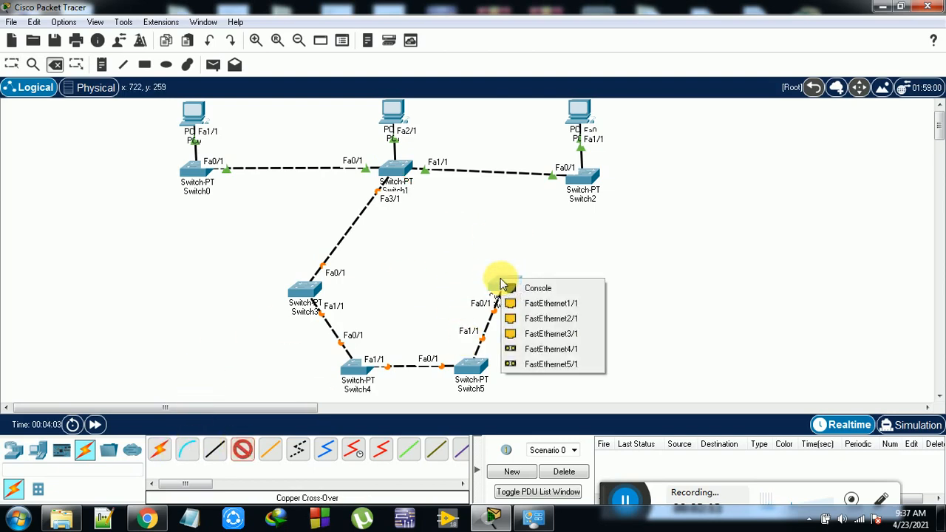
{"action": "left_click", "coordinate": [534, 304]}
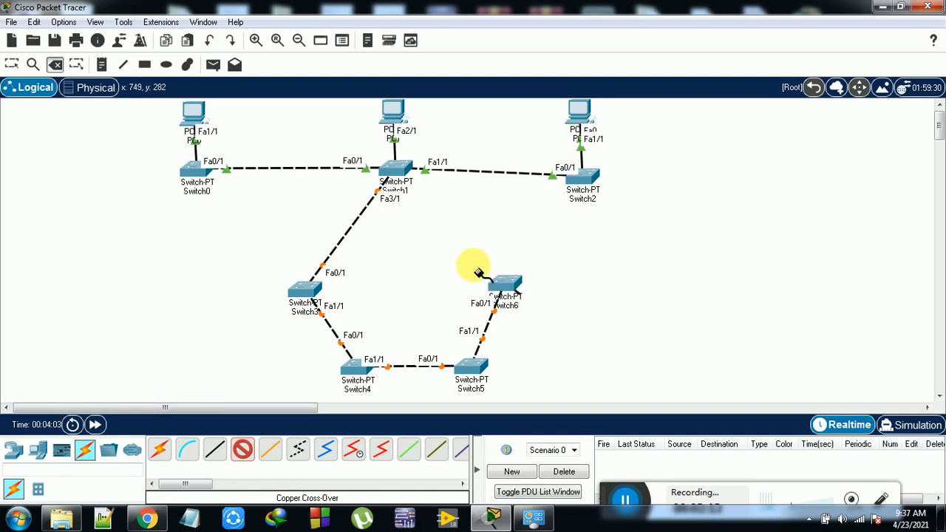
{"action": "left_click", "coordinate": [403, 176]}
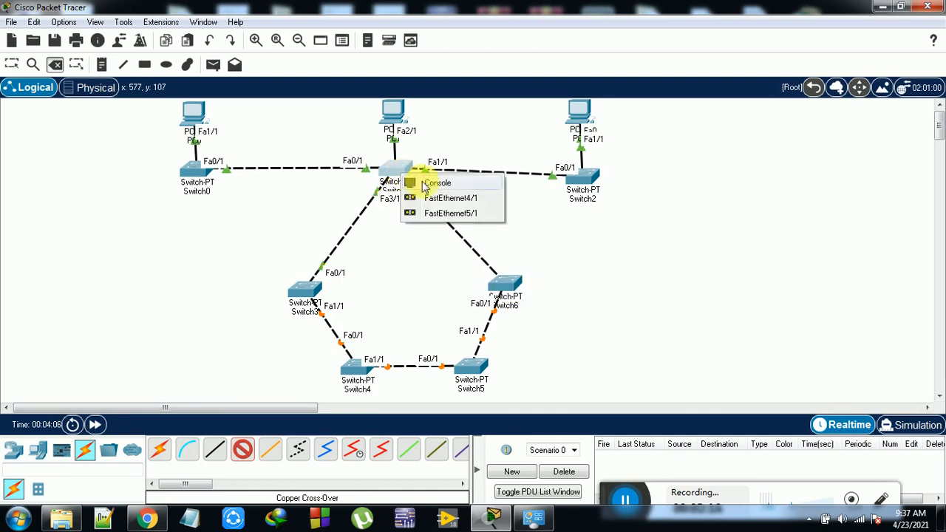
{"action": "left_click", "coordinate": [455, 199]}
{"action": "left_click", "coordinate": [527, 280]}
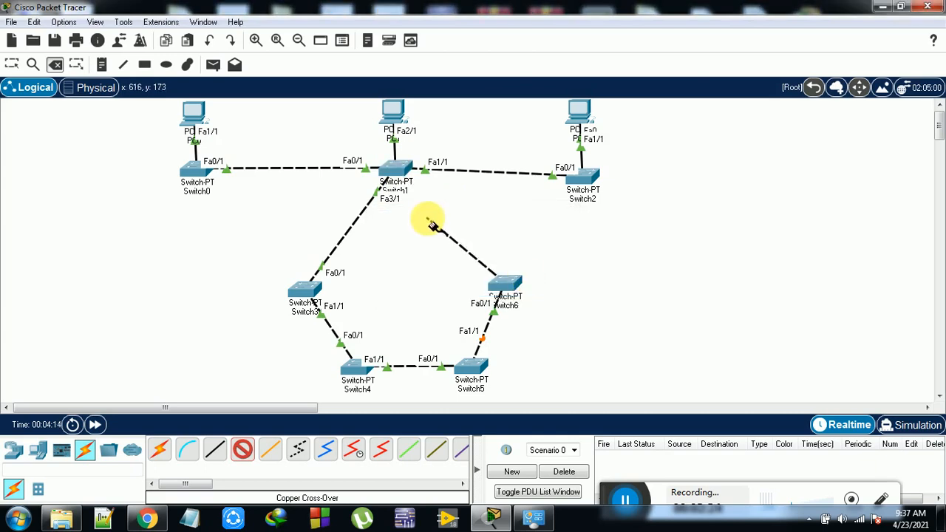
{"action": "left_click", "coordinate": [396, 193]}
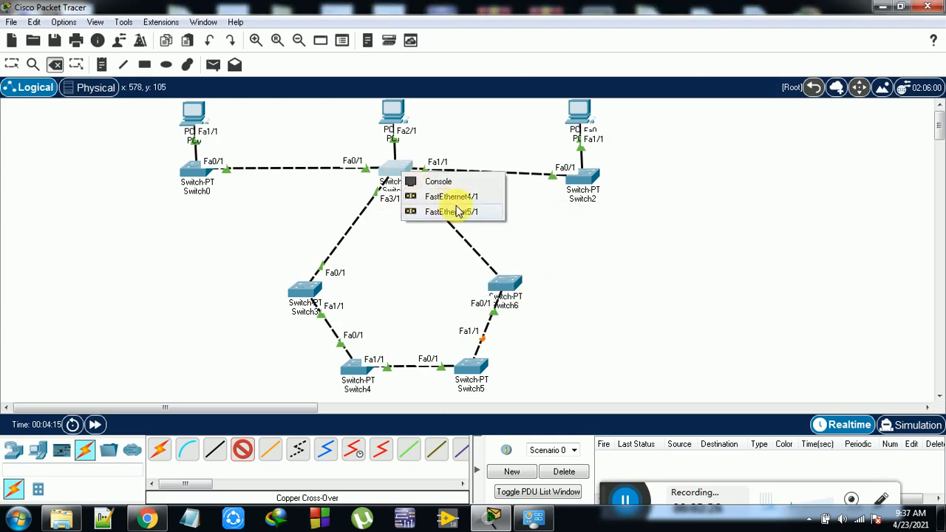
{"action": "left_click", "coordinate": [454, 198]}
{"action": "left_click", "coordinate": [541, 275]}
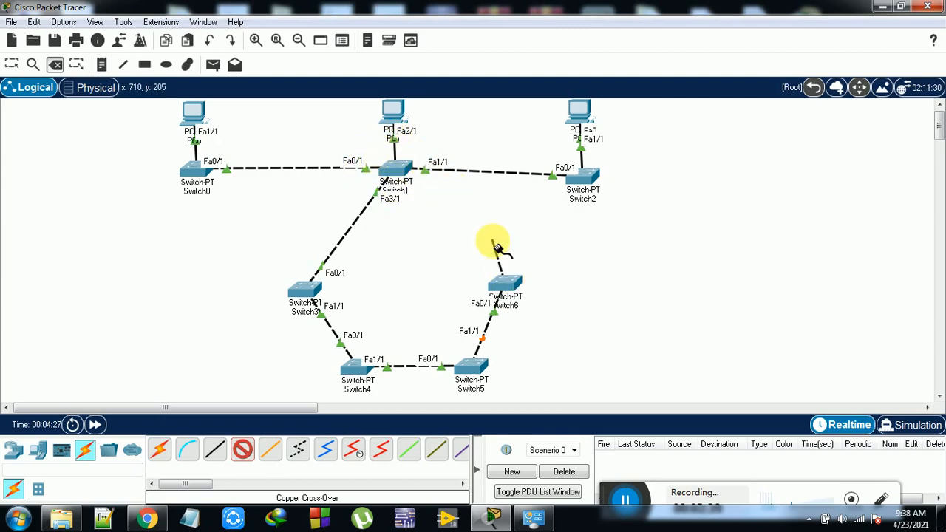
{"action": "key", "text": "Escape"}
Examine the interface list in Switch1's configuration.
{"action": "left_click", "coordinate": [400, 176]}
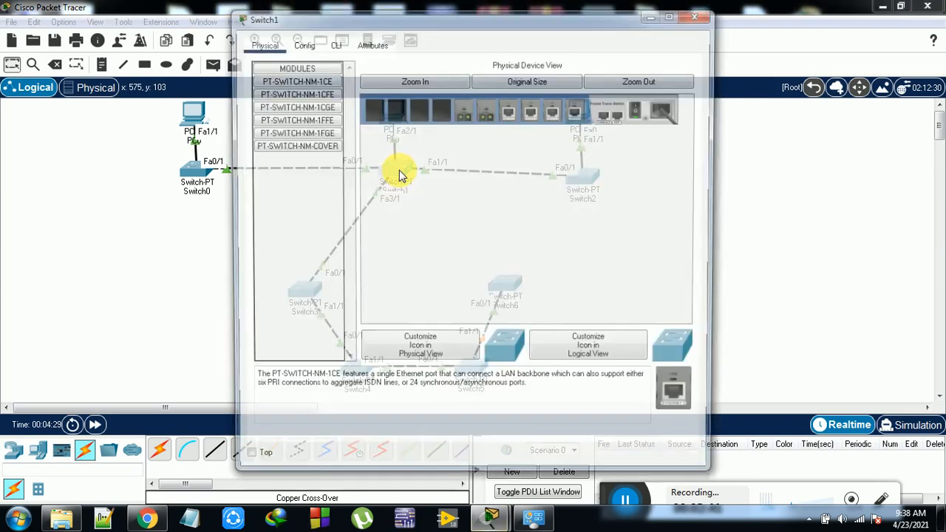
{"action": "left_click", "coordinate": [301, 43]}
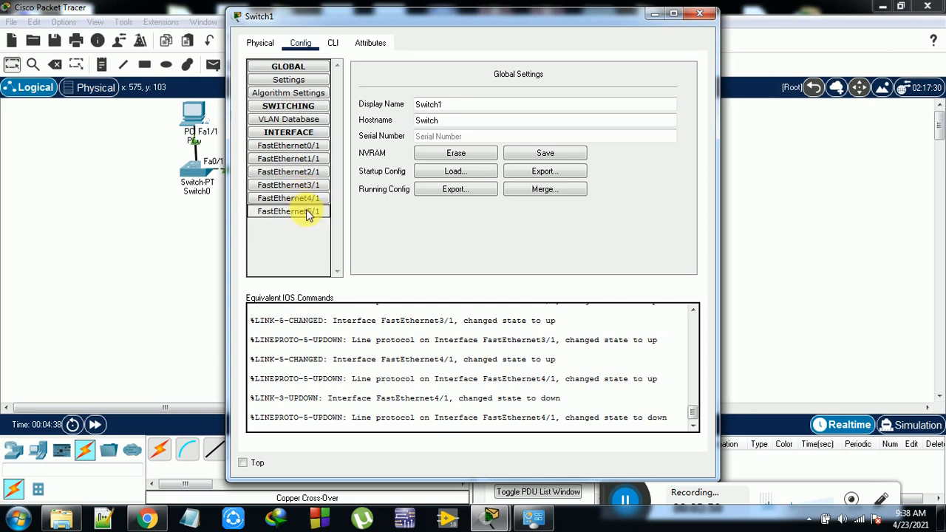
{"action": "left_click", "coordinate": [704, 15]}
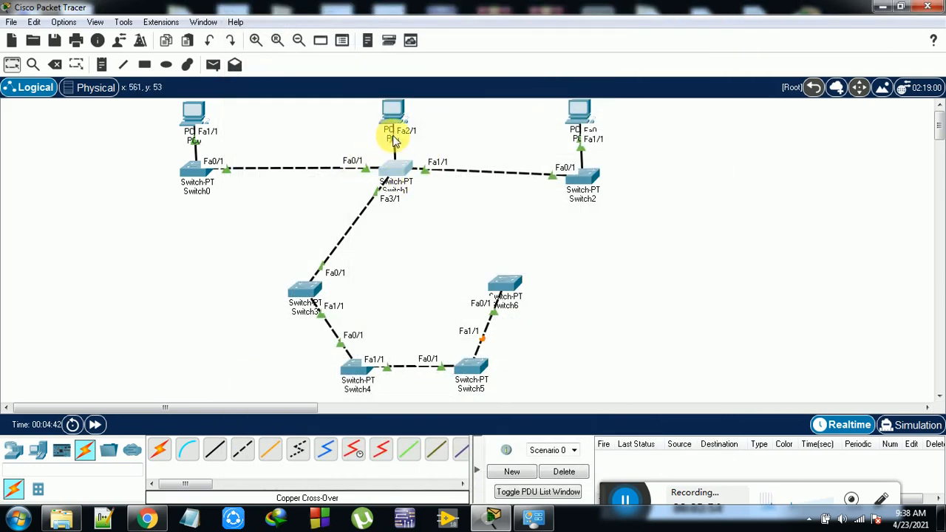
{"action": "left_click", "coordinate": [399, 173]}
{"action": "left_click", "coordinate": [702, 14]}
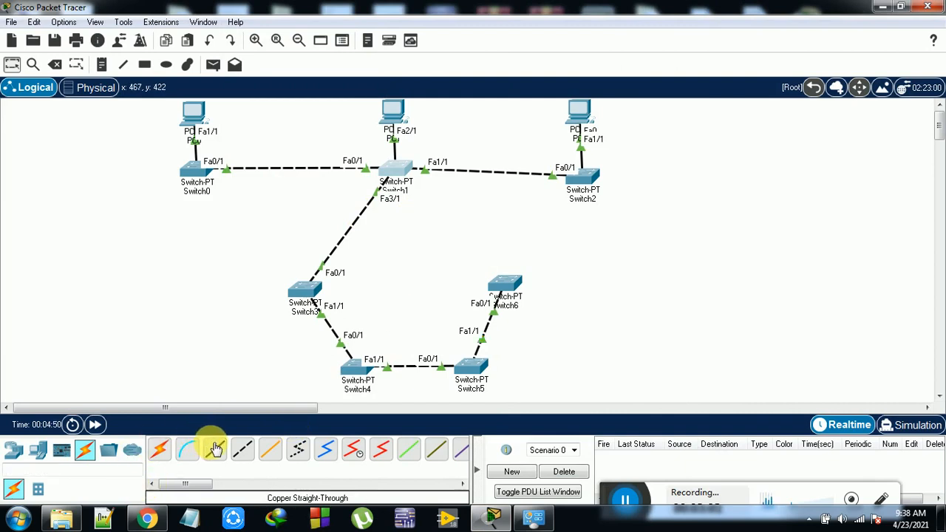
Check which Switch1 ports are offered for a Copper Cross-Over cable and review the switch's configuration again.
{"action": "left_click", "coordinate": [246, 453]}
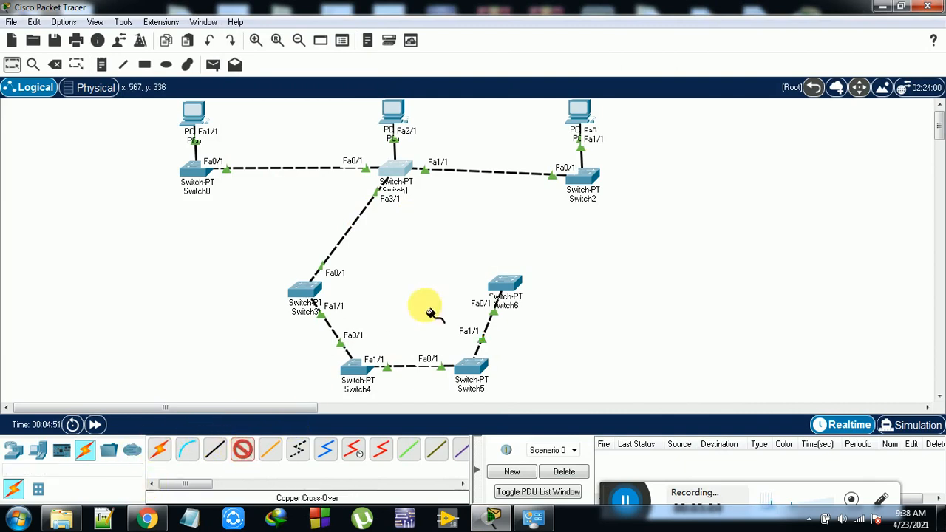
{"action": "left_click", "coordinate": [406, 179]}
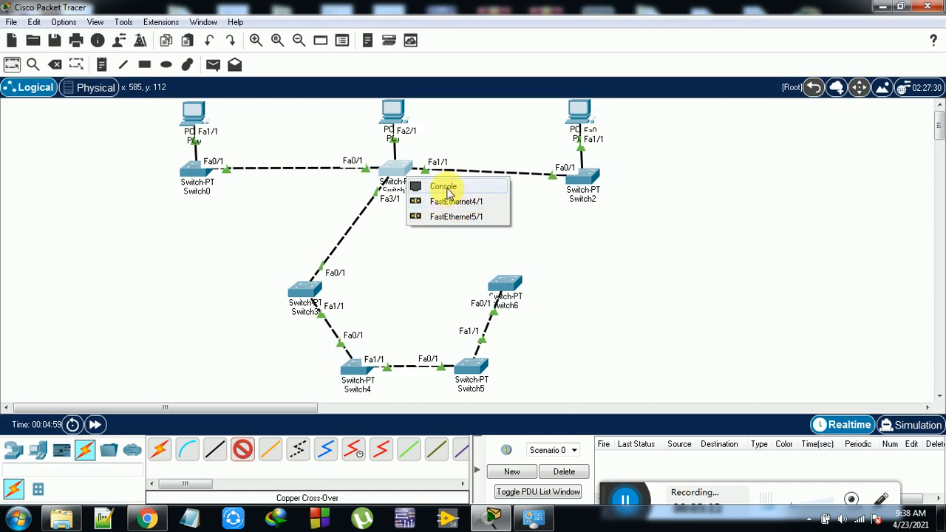
{"action": "left_click", "coordinate": [448, 269]}
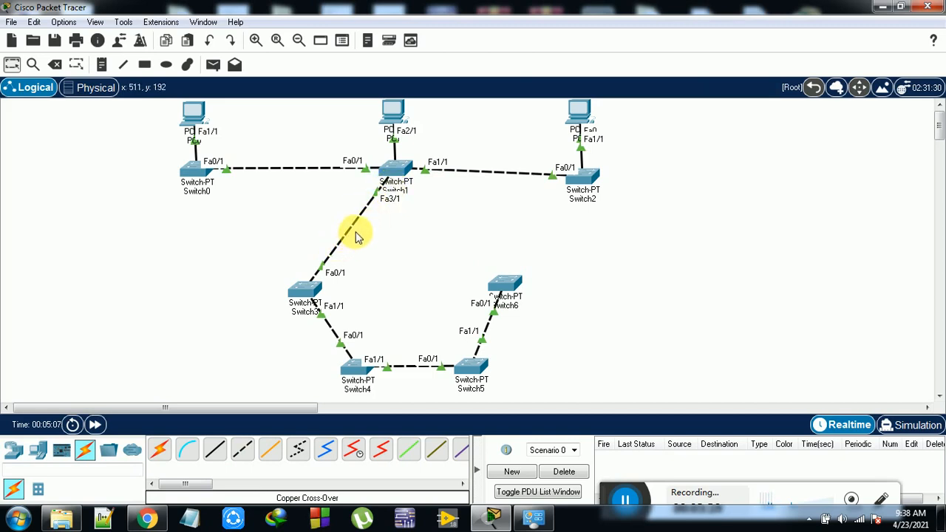
{"action": "left_click_drag", "start_coordinate": [310, 204], "coordinate": [372, 261]}
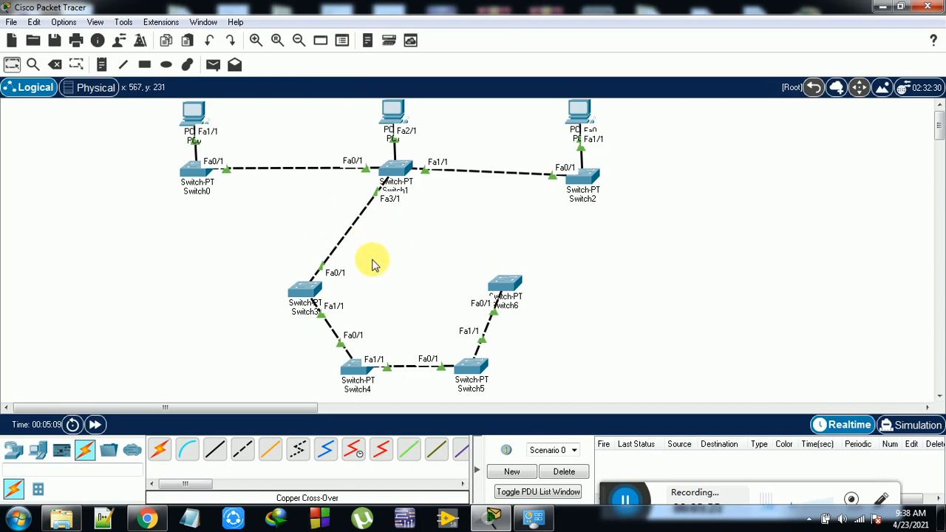
{"action": "left_click", "coordinate": [401, 169]}
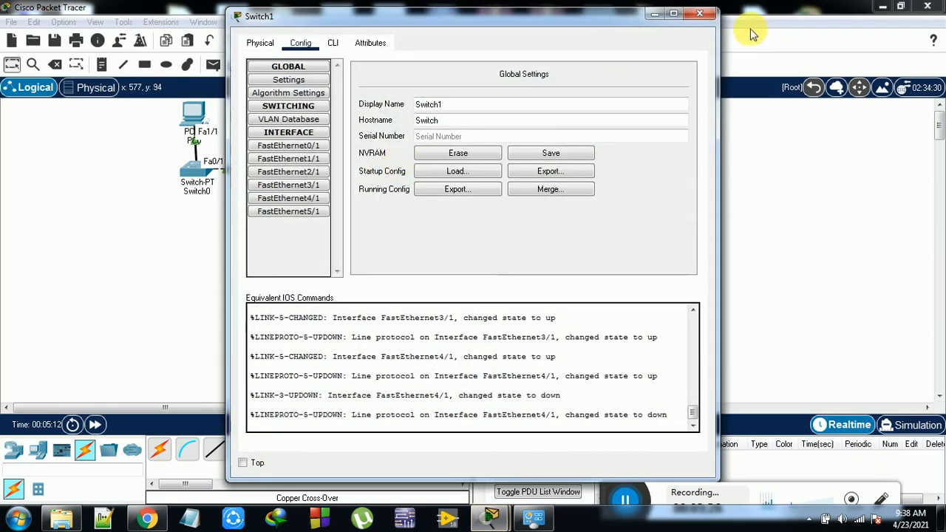
{"action": "left_click", "coordinate": [699, 13]}
Delete Switch1 from the topology.
{"action": "left_click", "coordinate": [394, 179]}
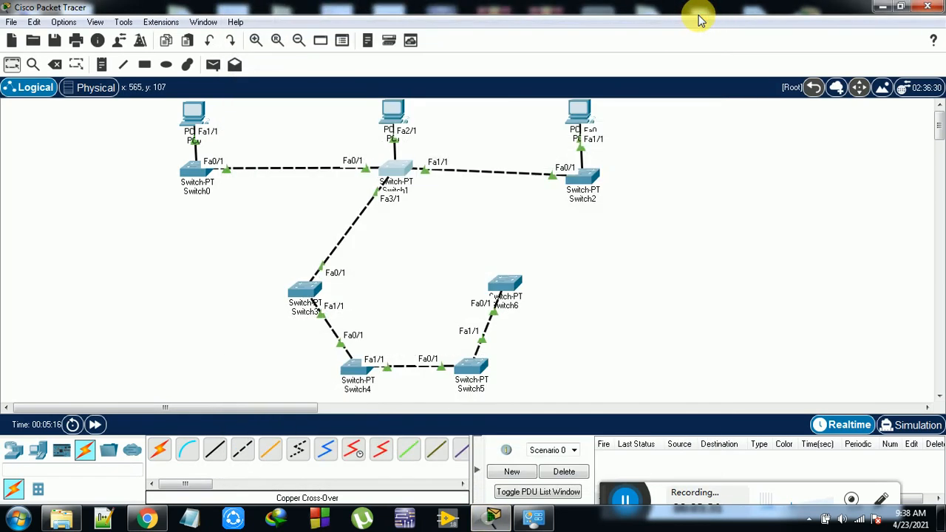
{"action": "key", "text": "Delete"}
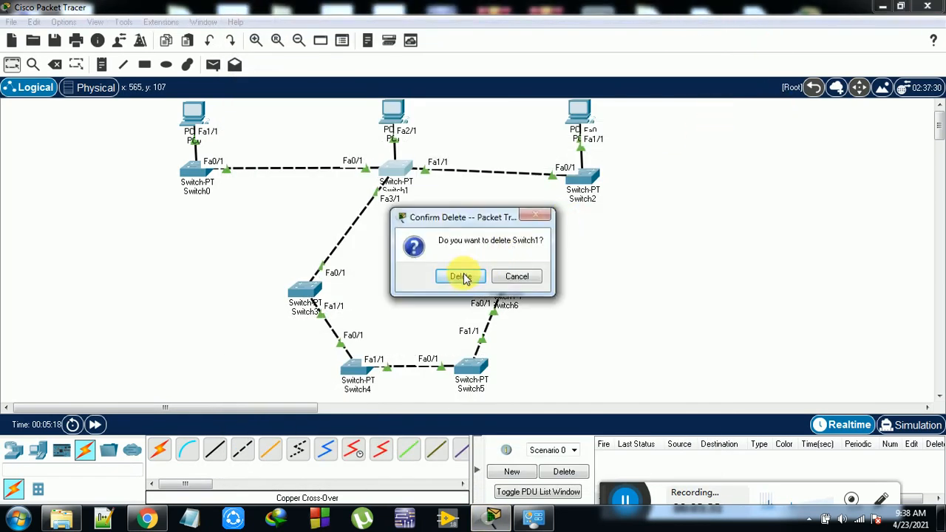
{"action": "left_click", "coordinate": [460, 276]}
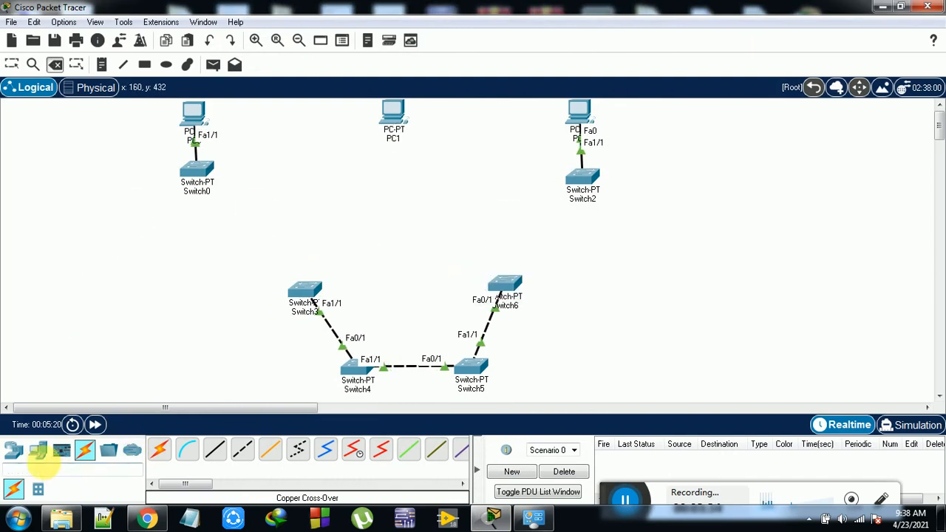
Place a 2960 switch below PC1 in the gap between Switch0 and Switch2.
{"action": "left_click", "coordinate": [18, 453]}
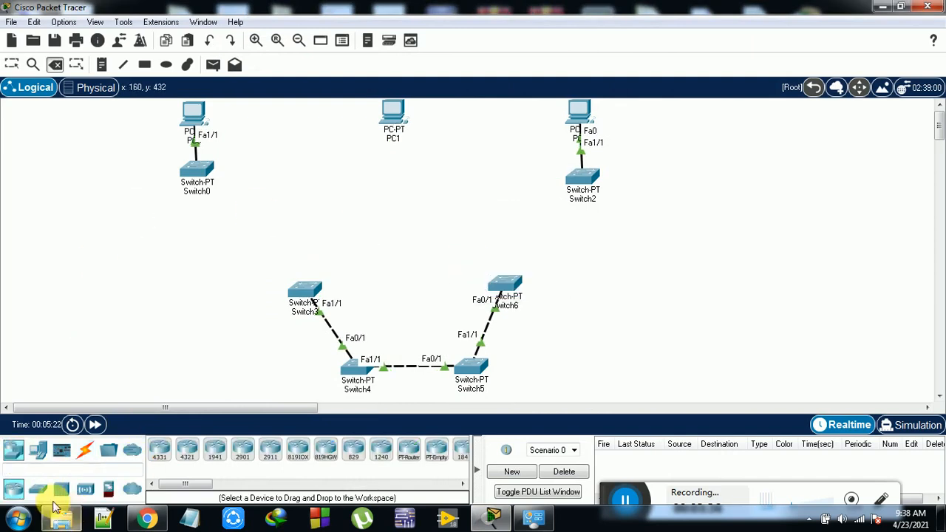
{"action": "left_click", "coordinate": [38, 488]}
{"action": "left_click", "coordinate": [159, 448]}
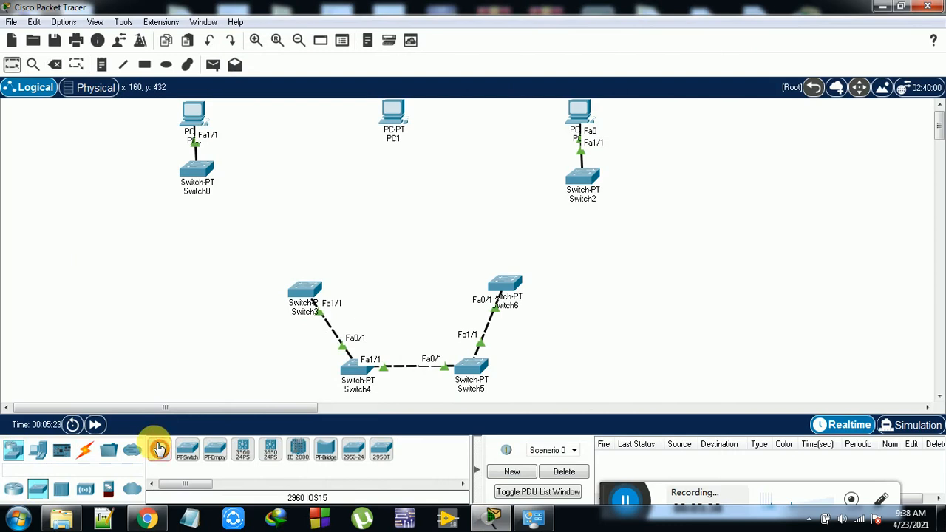
{"action": "left_click", "coordinate": [408, 184]}
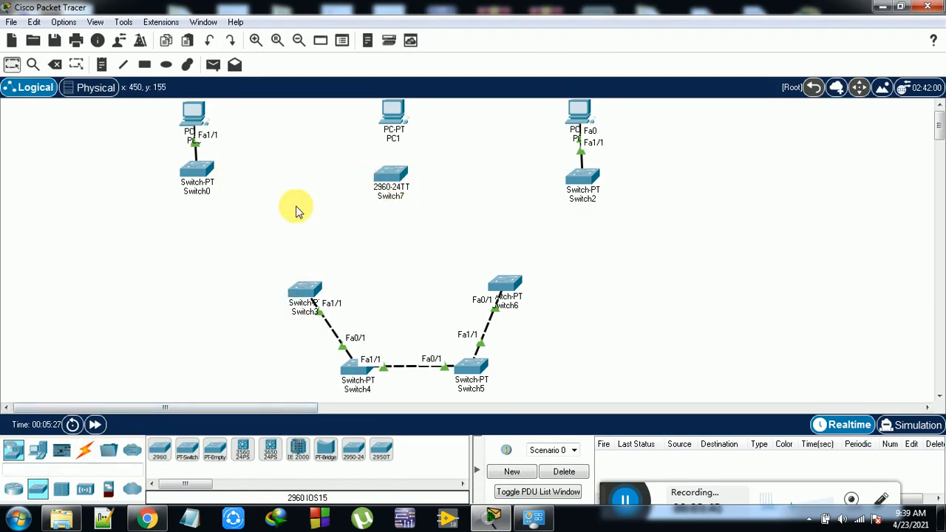
Connect the 2960 switch's FastEthernet0/1 port to PC1's FastEthernet0 port with a Copper Cross-Over cable.
{"action": "left_click", "coordinate": [85, 449]}
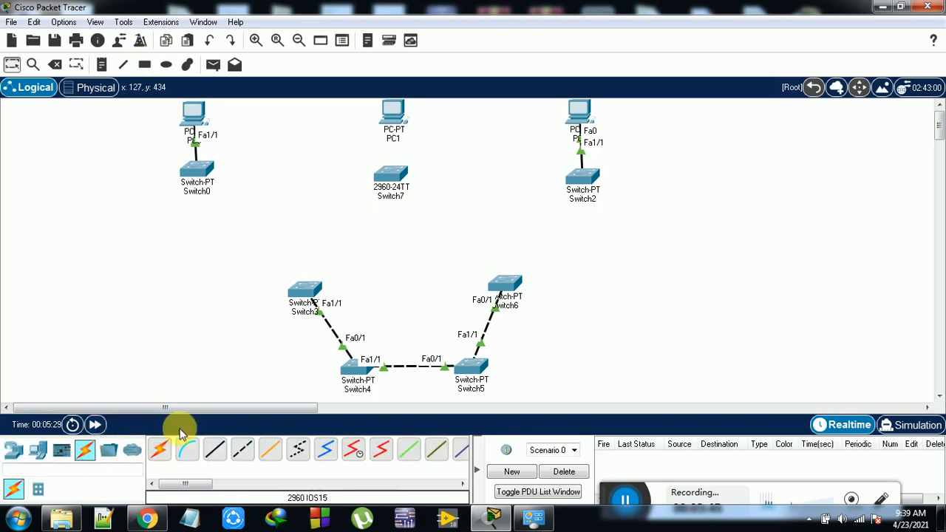
{"action": "left_click", "coordinate": [240, 453]}
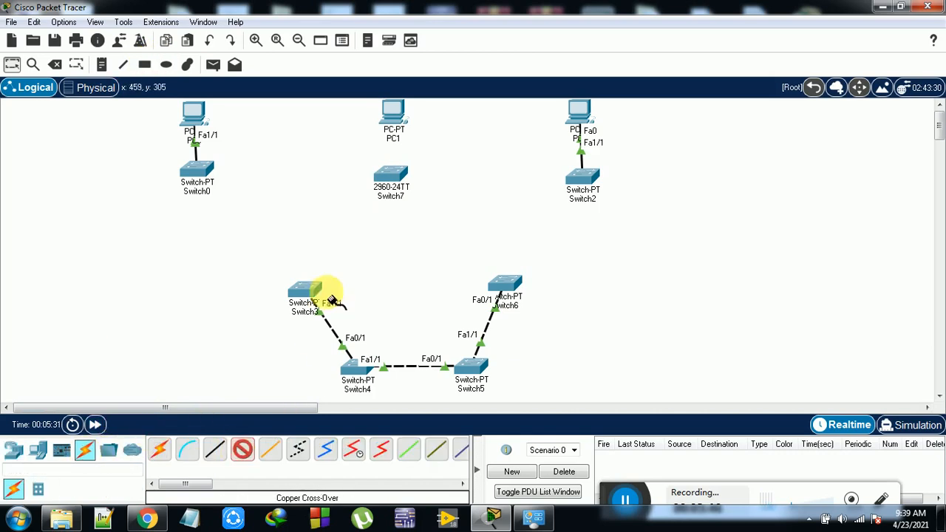
{"action": "left_click", "coordinate": [391, 174]}
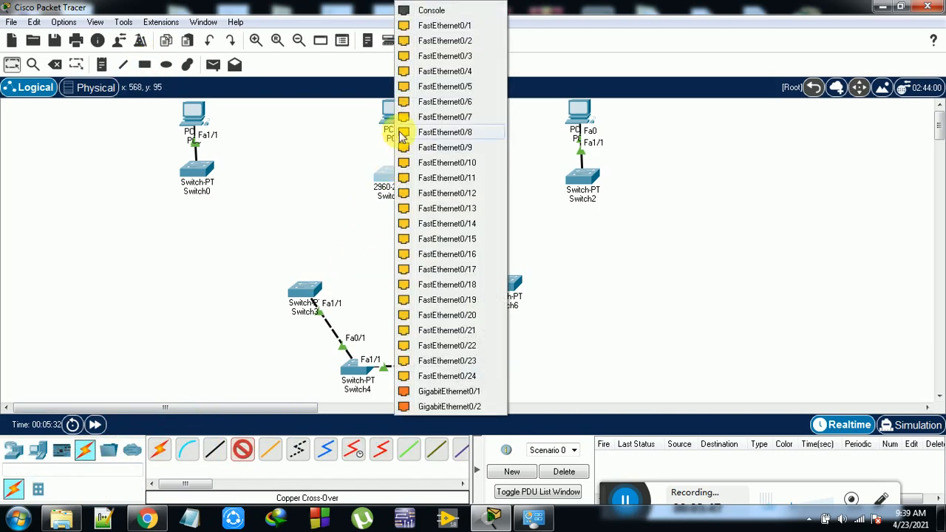
{"action": "left_click", "coordinate": [405, 25]}
{"action": "left_click", "coordinate": [391, 120]}
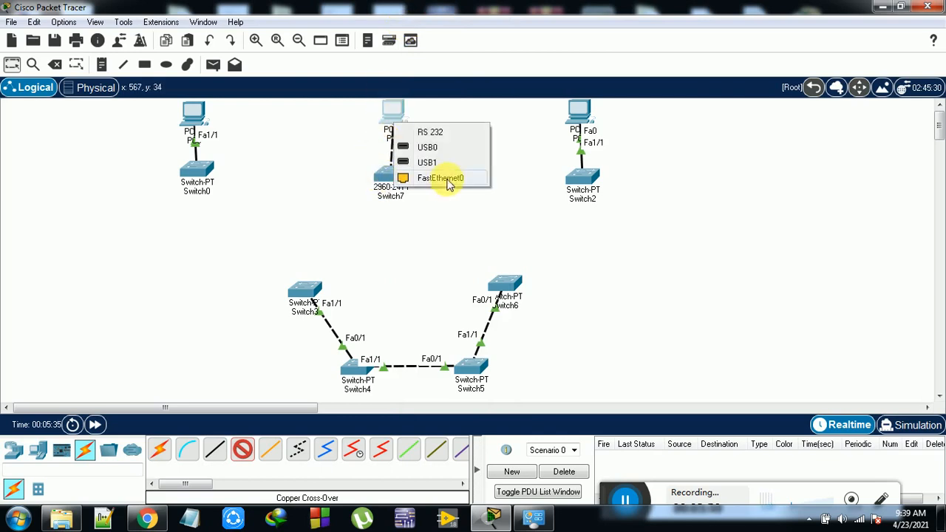
{"action": "left_click", "coordinate": [403, 177]}
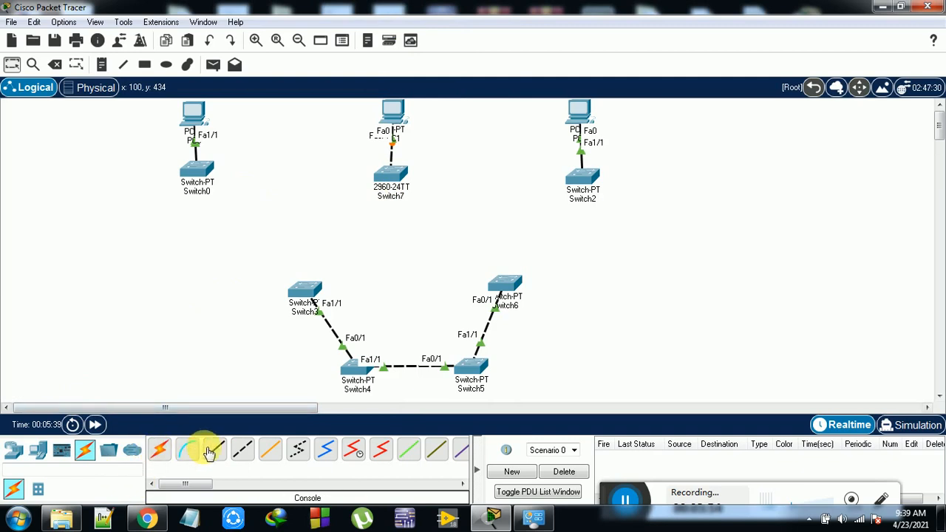
Connect the 2960 switch's FastEthernet0/2 port to Switch0's FastEthernet0/1 port with a Copper Cross-Over cable.
{"action": "left_click", "coordinate": [243, 449]}
{"action": "left_click", "coordinate": [389, 183]}
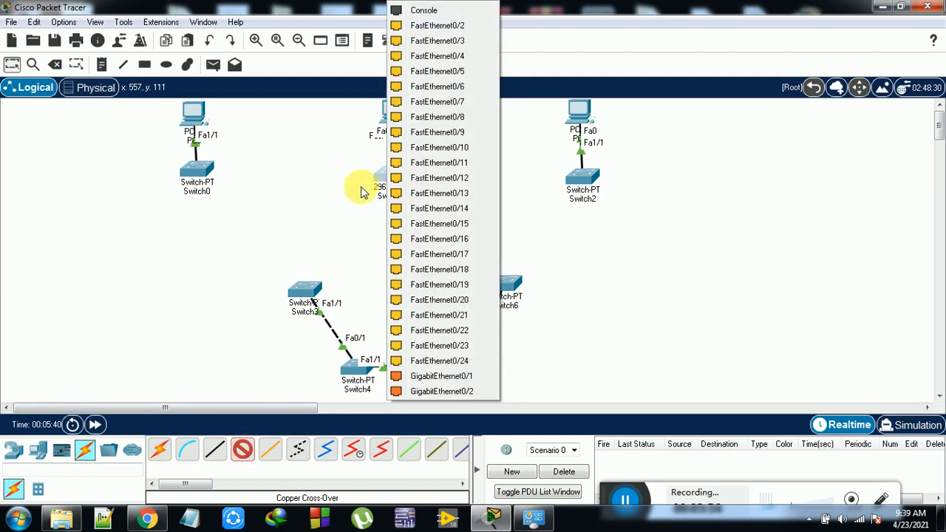
{"action": "left_click", "coordinate": [419, 25]}
{"action": "left_click", "coordinate": [213, 167]}
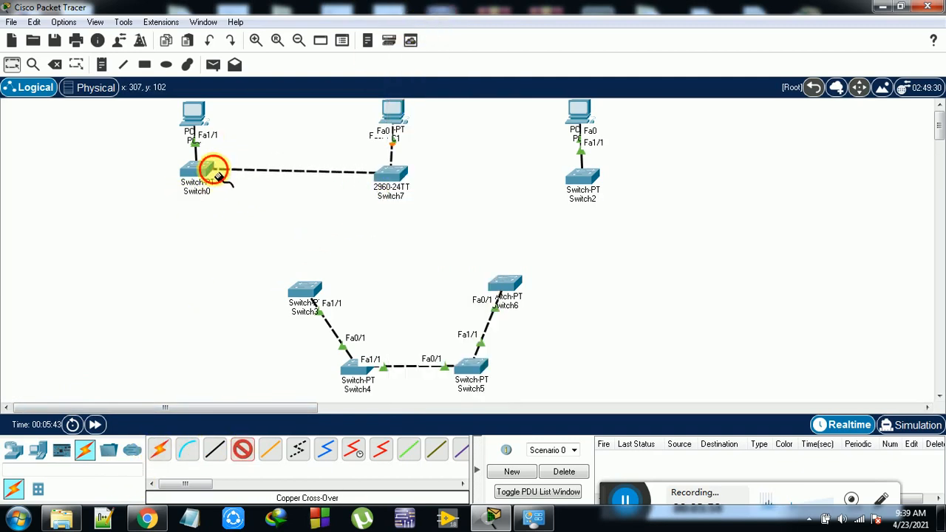
{"action": "left_click", "coordinate": [207, 169]}
{"action": "left_click", "coordinate": [247, 196]}
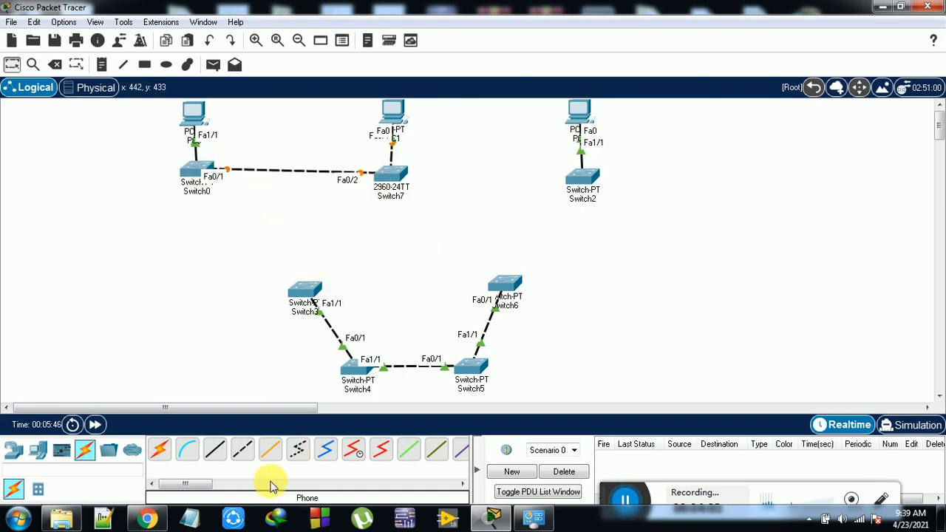
Connect the 2960 switch's FastEthernet0/3 port to Switch3's FastEthernet0/1 port with a Copper Cross-Over cable.
{"action": "left_click", "coordinate": [248, 450]}
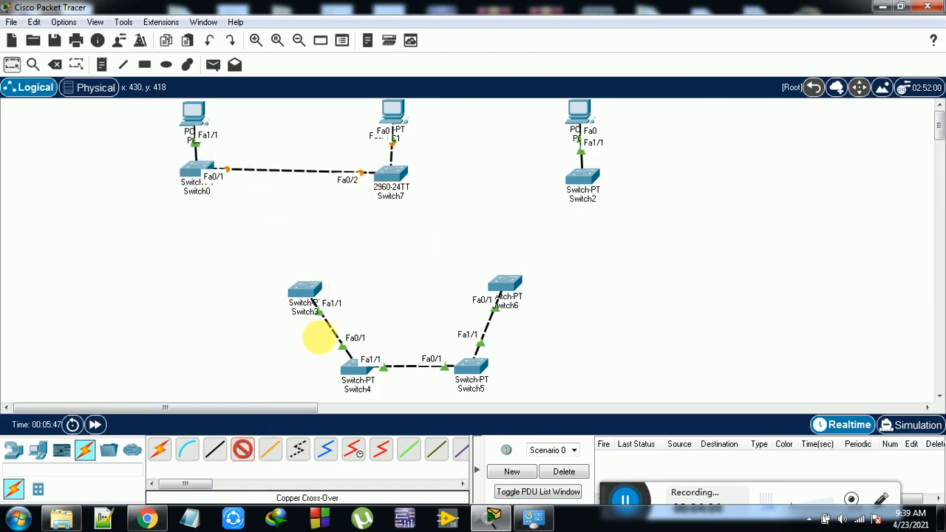
{"action": "left_click", "coordinate": [388, 179]}
{"action": "left_click", "coordinate": [404, 27]}
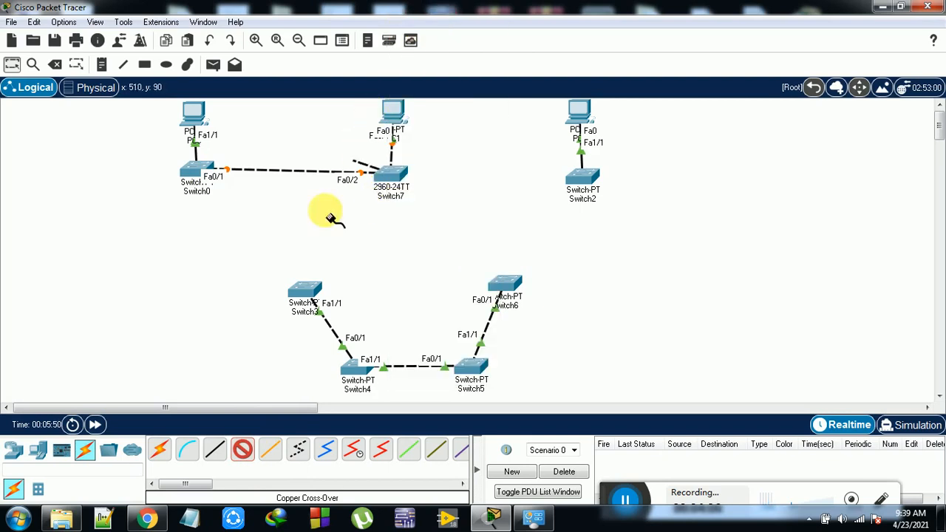
{"action": "left_click", "coordinate": [314, 289]}
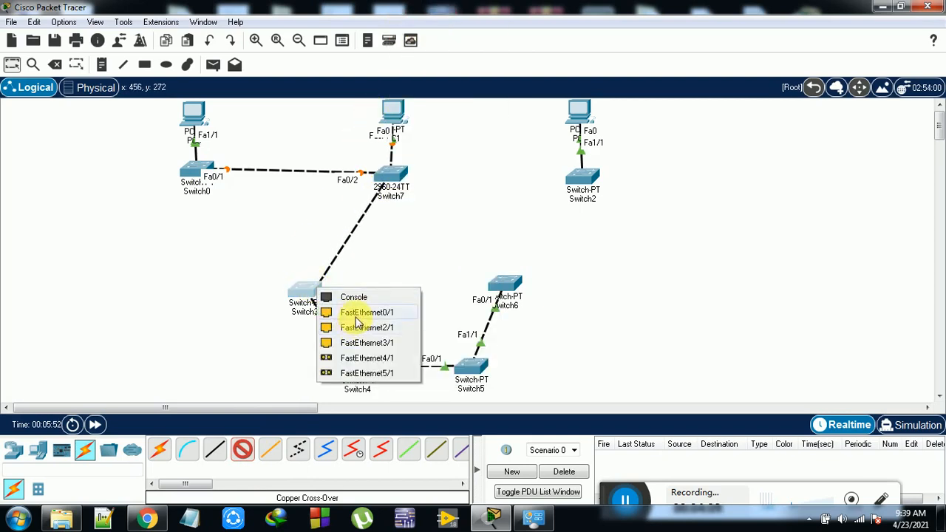
{"action": "left_click", "coordinate": [356, 318]}
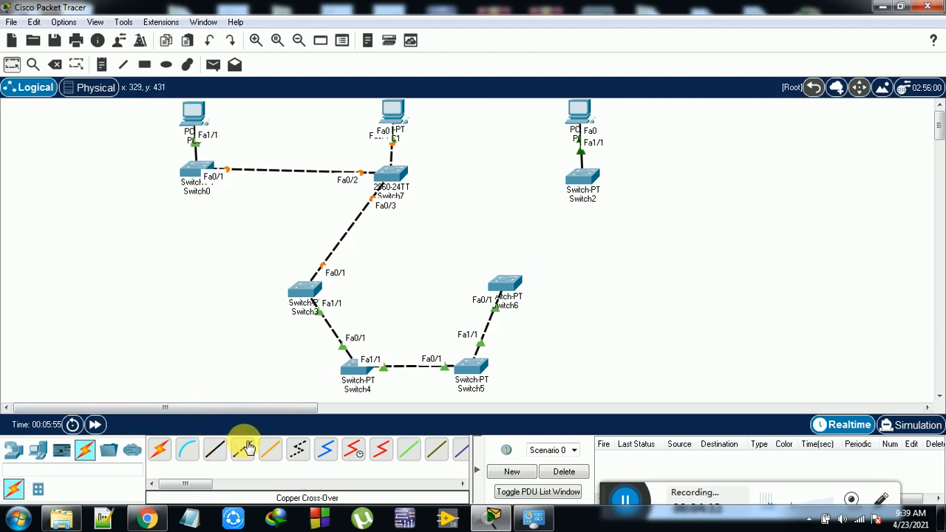
Connect the 2960 switch's FastEthernet0/4 port to Switch6's FastEthernet1/1 port with a Copper Cross-Over cable.
{"action": "left_click", "coordinate": [401, 179]}
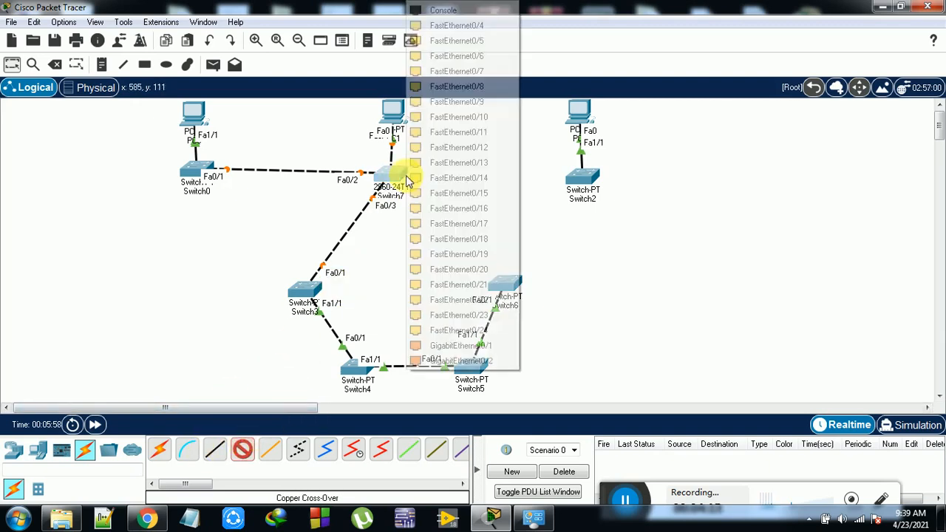
{"action": "left_click", "coordinate": [447, 26]}
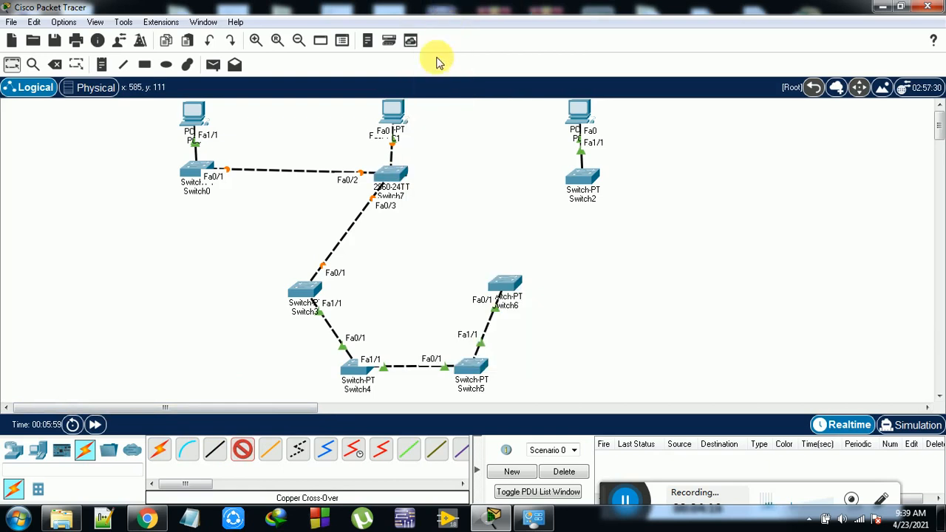
{"action": "left_click", "coordinate": [501, 281]}
{"action": "left_click", "coordinate": [526, 307]}
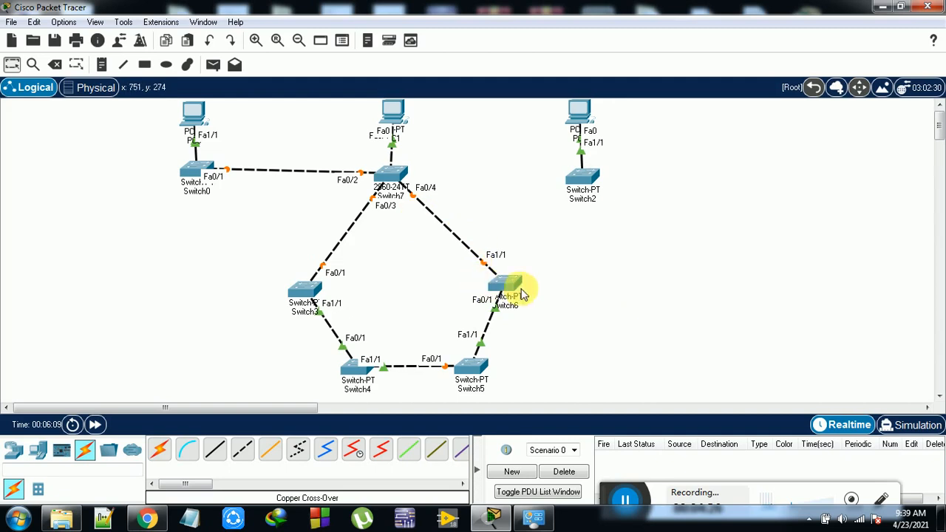
Move Switch6 and Switch3 slightly upward to even out the shape of the switch ring.
{"action": "left_click_drag", "start_coordinate": [512, 288], "coordinate": [509, 266]}
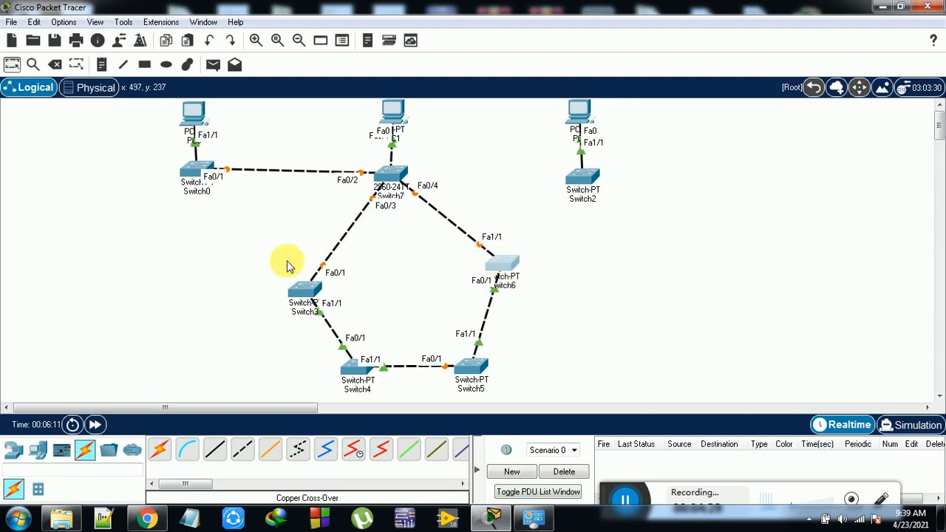
{"action": "left_click_drag", "start_coordinate": [309, 283], "coordinate": [306, 274]}
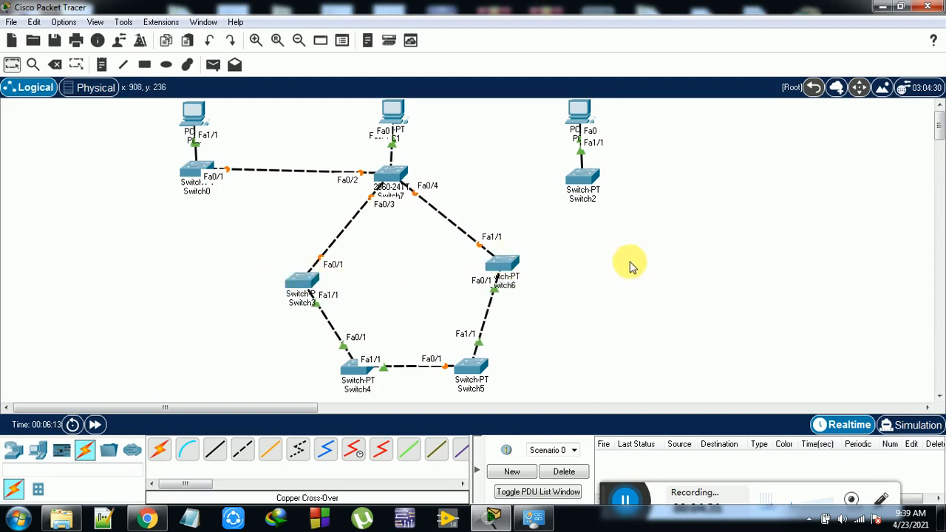
Connect the 2960 switch's FastEthernet0/5 port to Switch2's FastEthernet0/1 port with a Copper Cross-Over cable.
{"action": "left_click", "coordinate": [243, 449]}
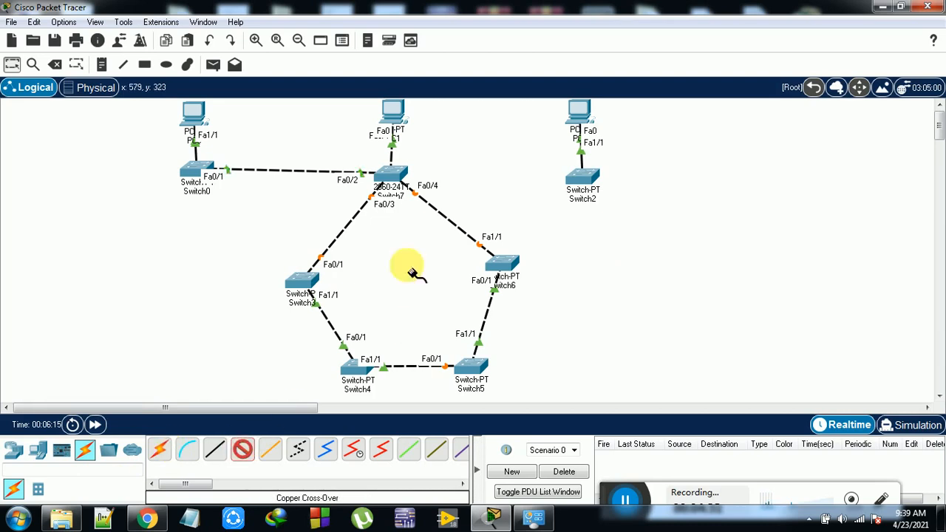
{"action": "left_click", "coordinate": [412, 181]}
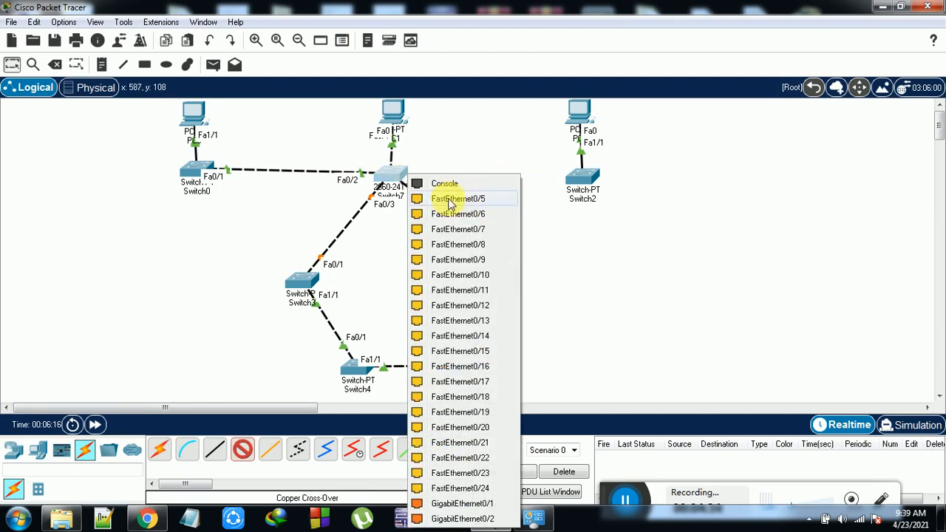
{"action": "left_click", "coordinate": [448, 195]}
{"action": "left_click", "coordinate": [570, 183]}
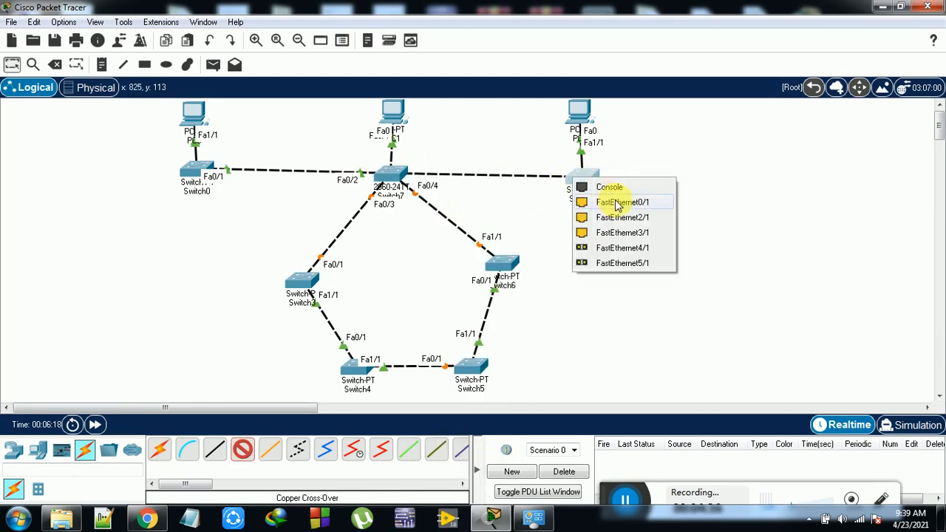
{"action": "left_click", "coordinate": [618, 202]}
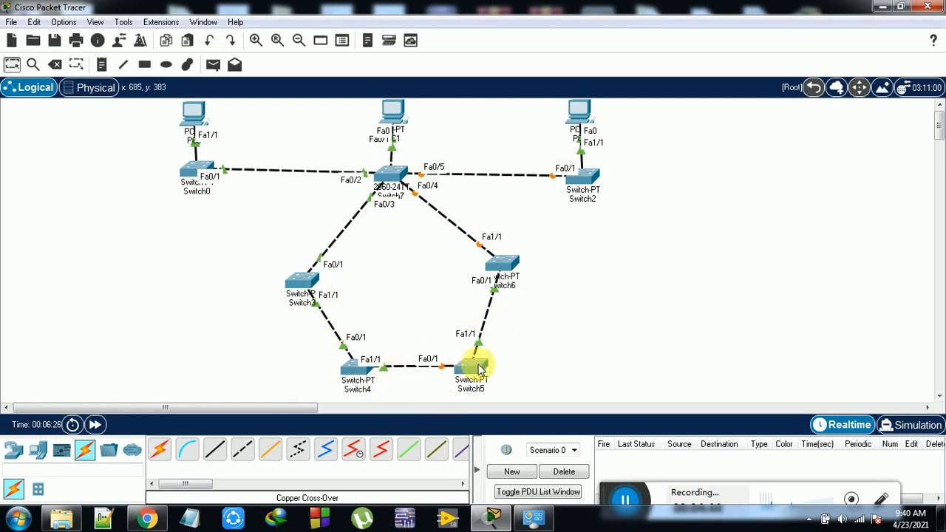
Tidy the layout by nudging Switch5 within the ring and moving Switch2 slightly up and outward beneath PC2.
{"action": "left_click_drag", "start_coordinate": [479, 370], "coordinate": [469, 363]}
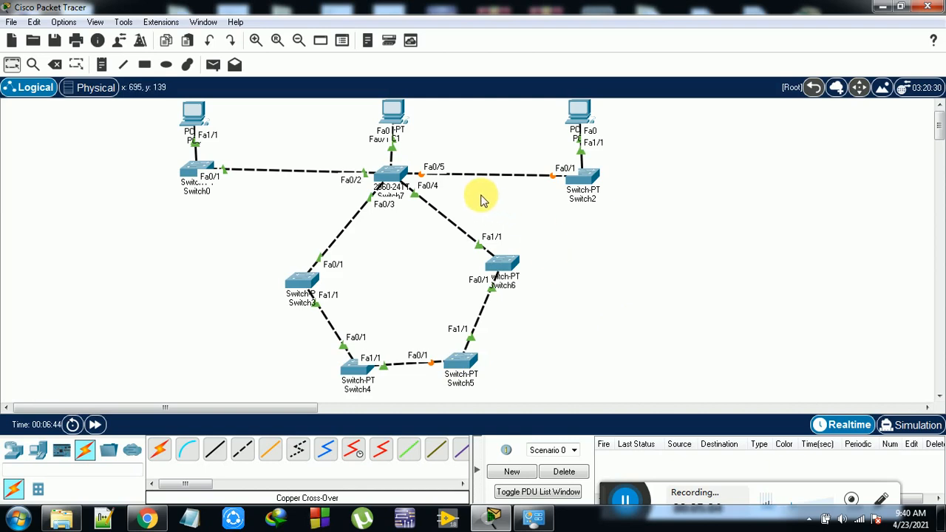
{"action": "mouse_move", "coordinate": [589, 178]}
{"action": "left_mouse_down"}
{"action": "mouse_move", "coordinate": [594, 165]}
{"action": "mouse_move", "coordinate": [597, 172]}
{"action": "left_mouse_up"}
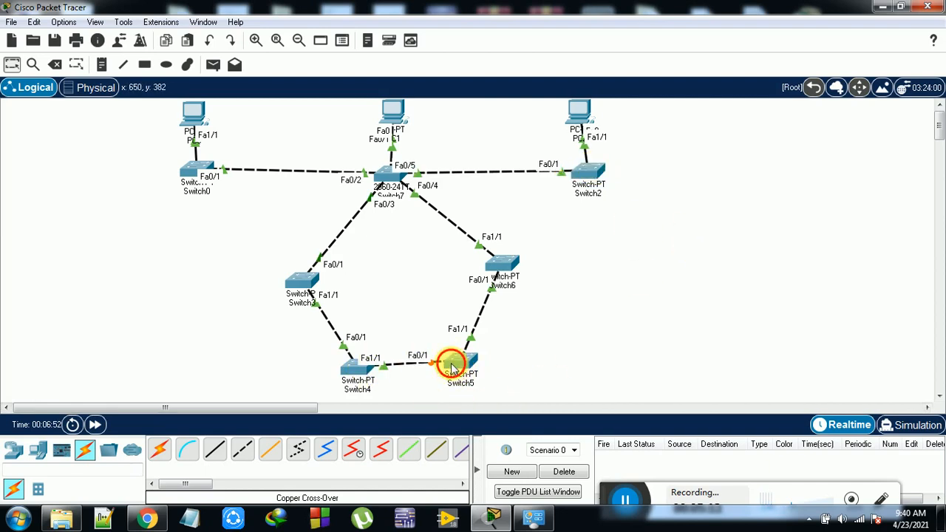
{"action": "left_click_drag", "start_coordinate": [452, 365], "coordinate": [465, 363]}
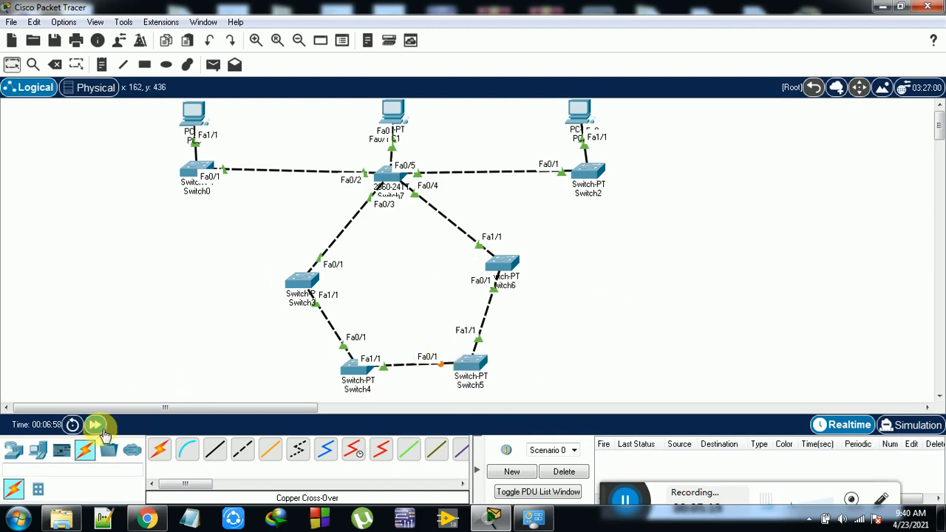
Place two laptops outside the ring, one to the left of Switch3 and one to the left of Switch4.
{"action": "left_click", "coordinate": [35, 454]}
{"action": "left_click", "coordinate": [14, 451]}
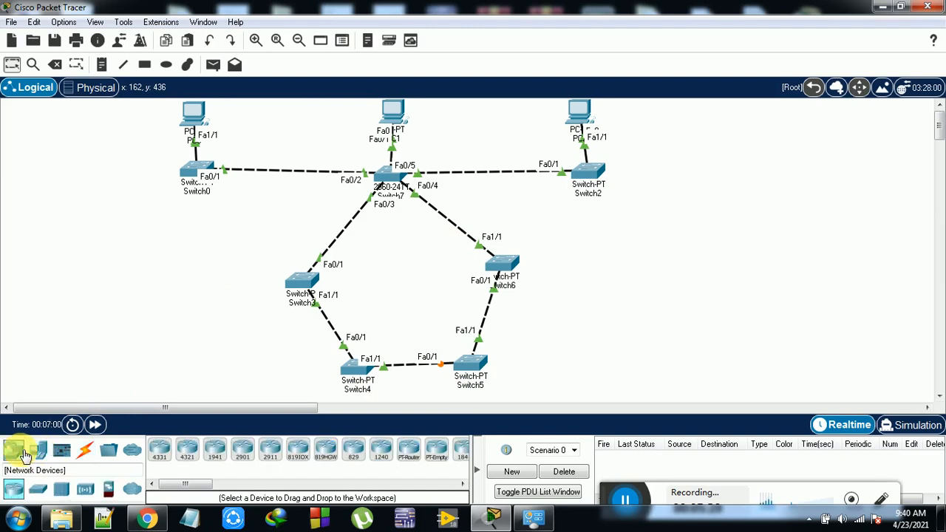
{"action": "left_click", "coordinate": [44, 452]}
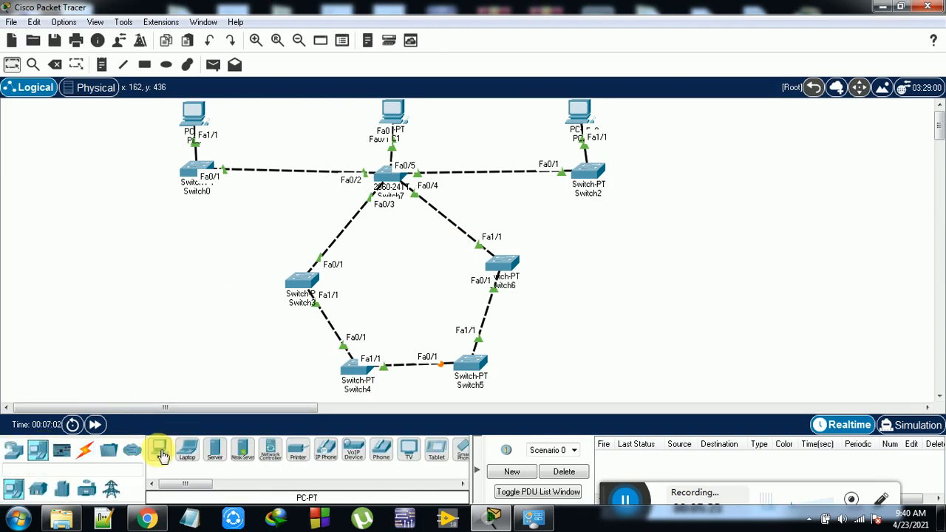
{"action": "left_click", "coordinate": [187, 451]}
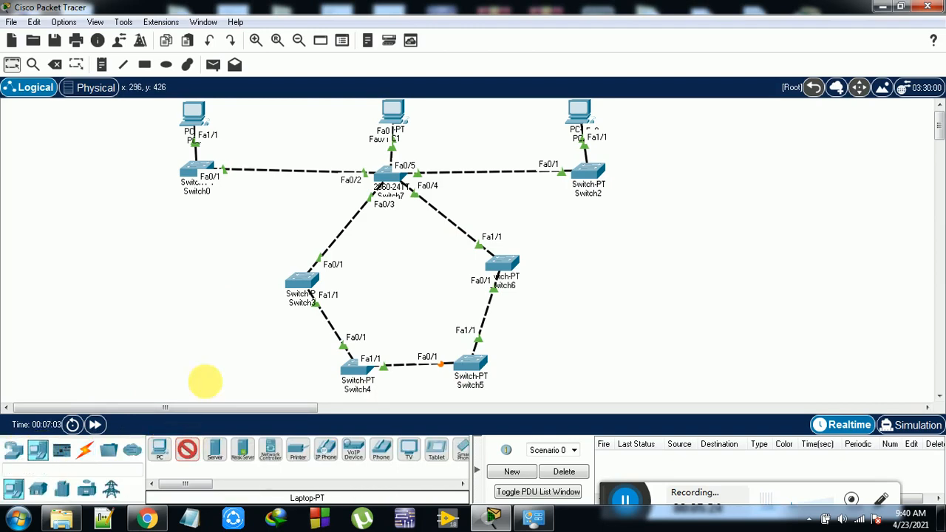
{"action": "left_click", "coordinate": [168, 298]}
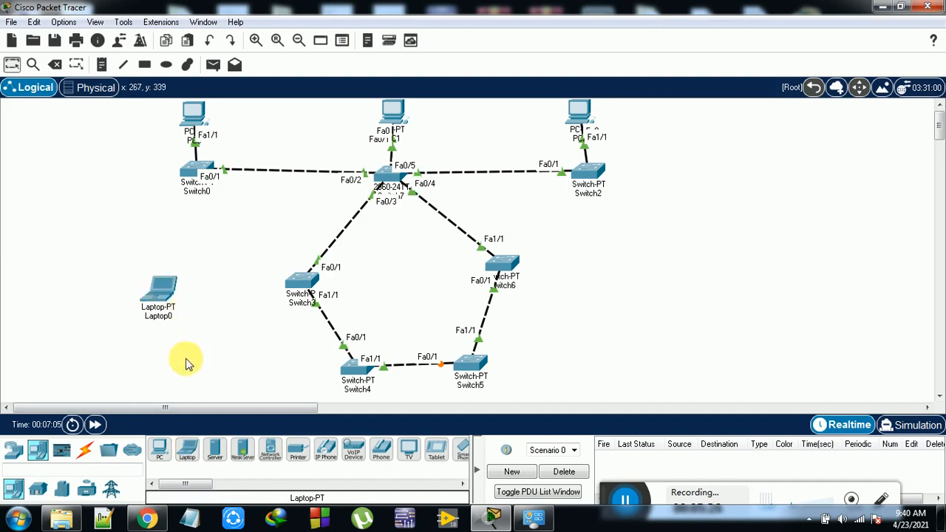
{"action": "left_click", "coordinate": [188, 451]}
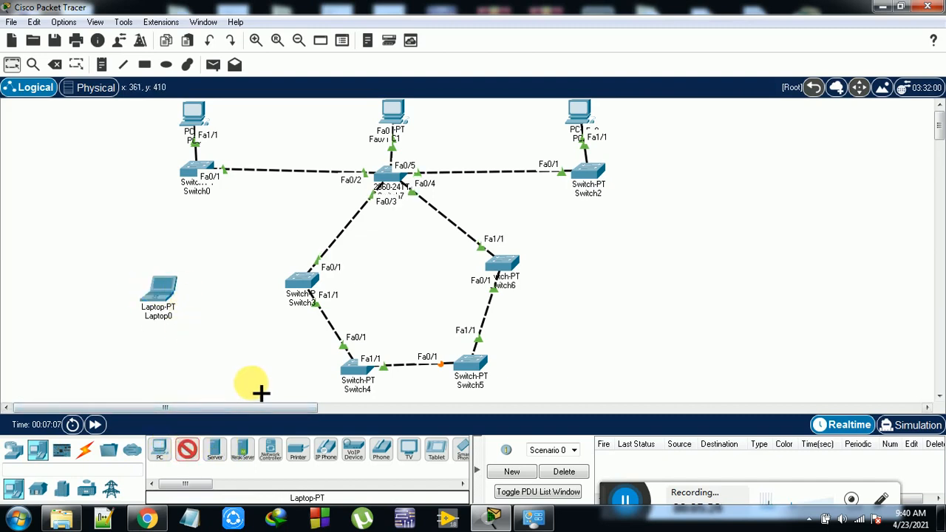
{"action": "left_click", "coordinate": [247, 383]}
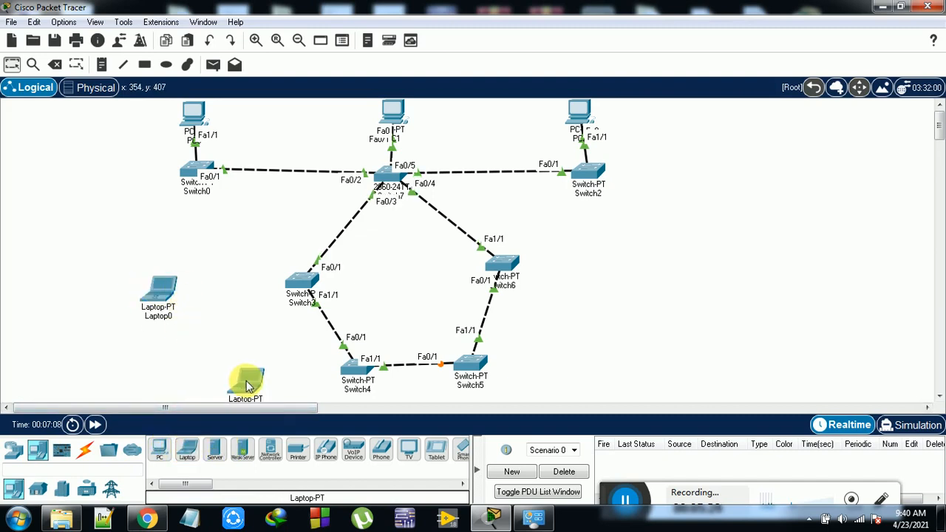
Place two more laptops outside the ring, one to the right of Switch5 and one to the right of Switch6.
{"action": "left_click", "coordinate": [189, 451]}
{"action": "left_click", "coordinate": [541, 379]}
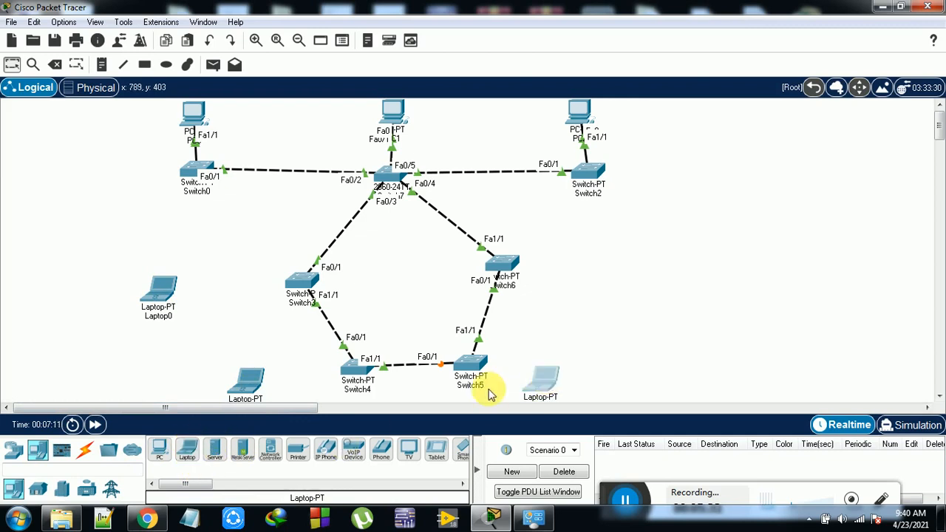
{"action": "left_click", "coordinate": [540, 374]}
{"action": "left_click", "coordinate": [699, 13]}
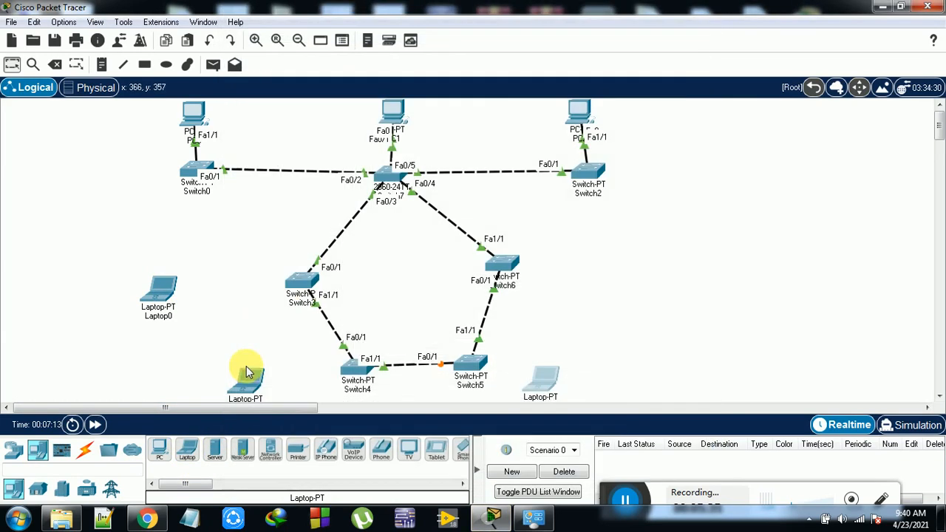
{"action": "left_click", "coordinate": [575, 270]}
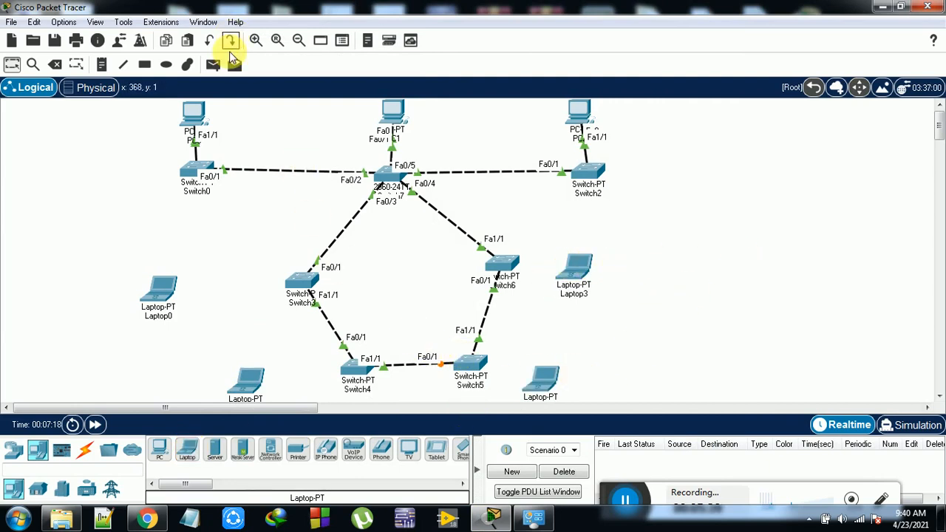
Connect Switch3's FastEthernet2/1 port to Laptop0's FastEthernet0 port with a Copper Straight-Through cable.
{"action": "left_click", "coordinate": [85, 449]}
{"action": "left_click", "coordinate": [212, 450]}
{"action": "left_click", "coordinate": [298, 281]}
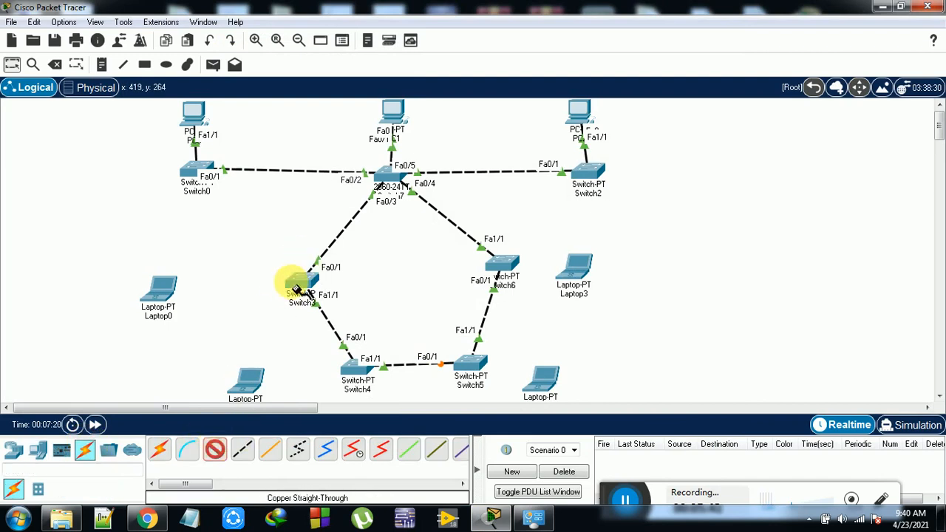
{"action": "left_click", "coordinate": [318, 313]}
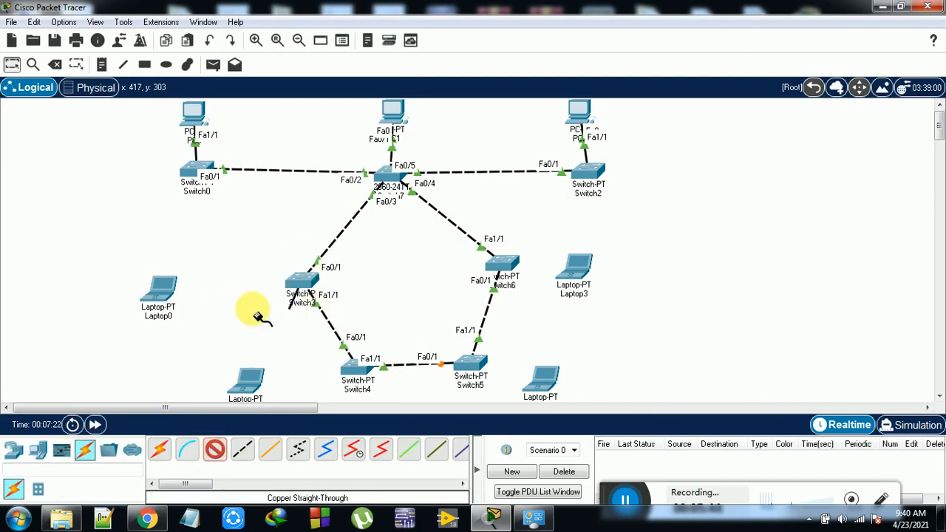
{"action": "left_click", "coordinate": [174, 294]}
{"action": "left_click", "coordinate": [217, 347]}
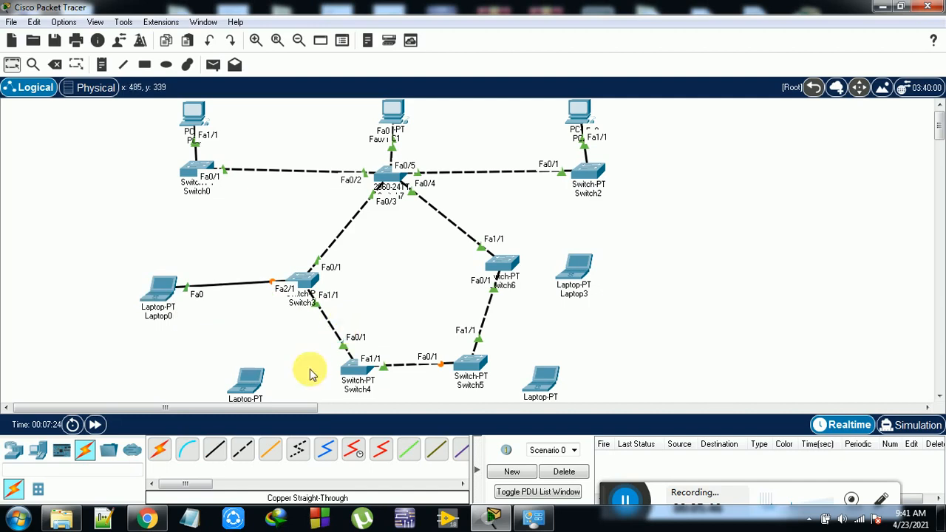
Connect Switch4's FastEthernet2/1 port to the FastEthernet0 port of the laptop beside it with a Copper Straight-Through cable.
{"action": "left_click", "coordinate": [236, 450]}
{"action": "left_click", "coordinate": [350, 362]}
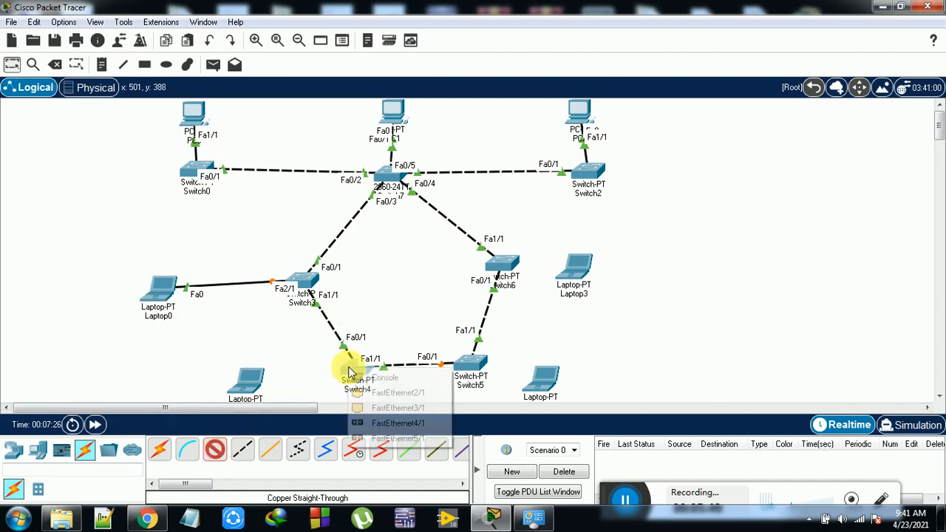
{"action": "left_click", "coordinate": [380, 403]}
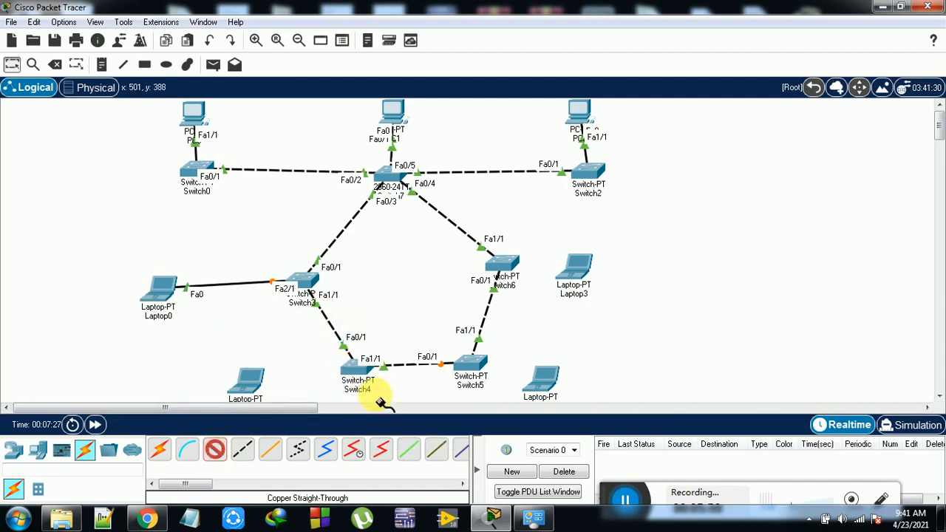
{"action": "left_click", "coordinate": [259, 383]}
{"action": "left_click", "coordinate": [297, 439]}
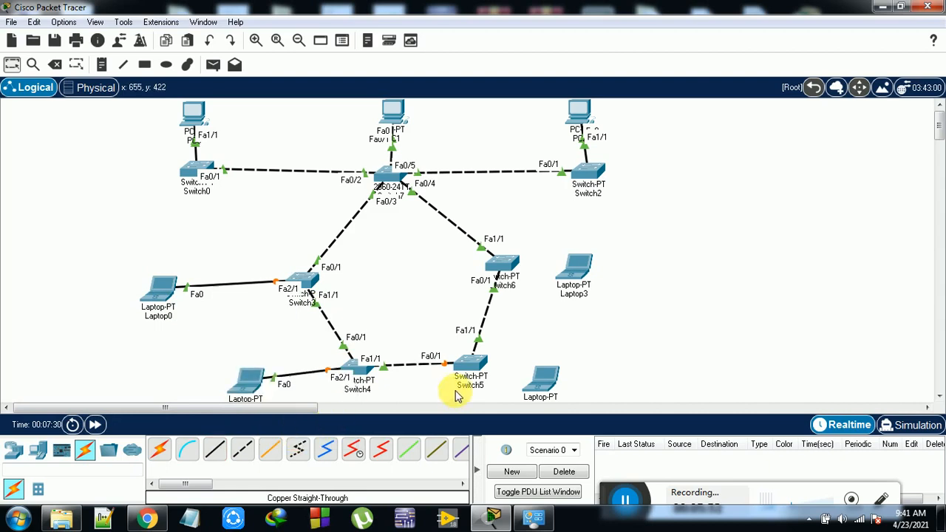
Connect Switch5's FastEthernet2/1 port to the FastEthernet0 port of the laptop beside it with a Copper Straight-Through cable.
{"action": "left_click", "coordinate": [215, 451]}
{"action": "left_click", "coordinate": [488, 368]}
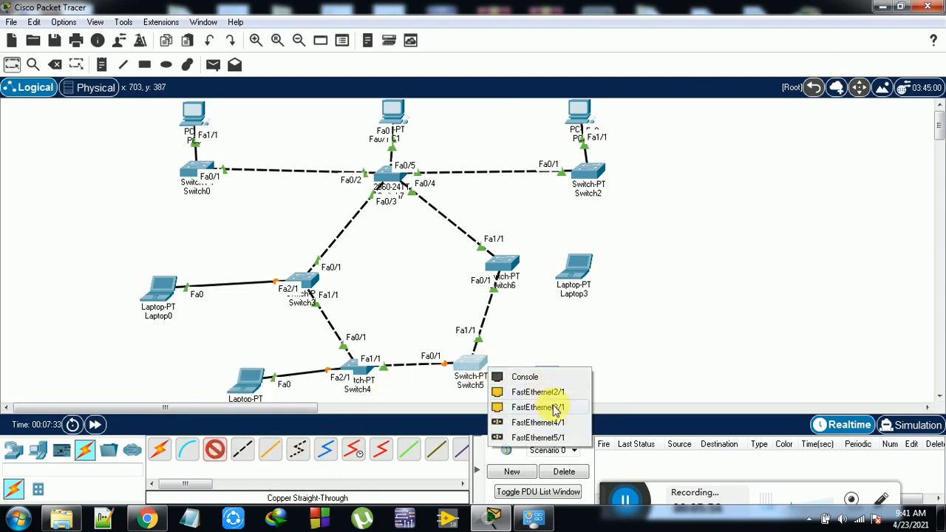
{"action": "left_click", "coordinate": [538, 389]}
{"action": "left_click", "coordinate": [545, 386]}
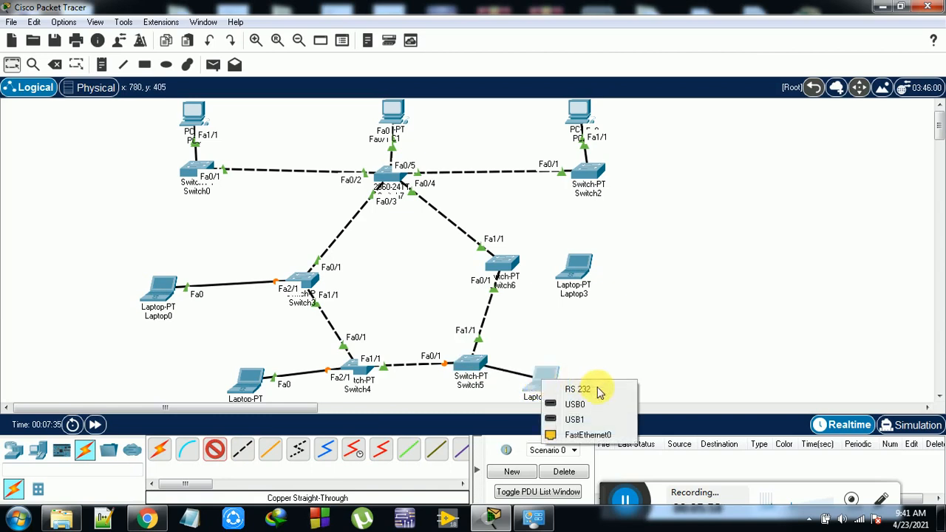
{"action": "left_click", "coordinate": [584, 435]}
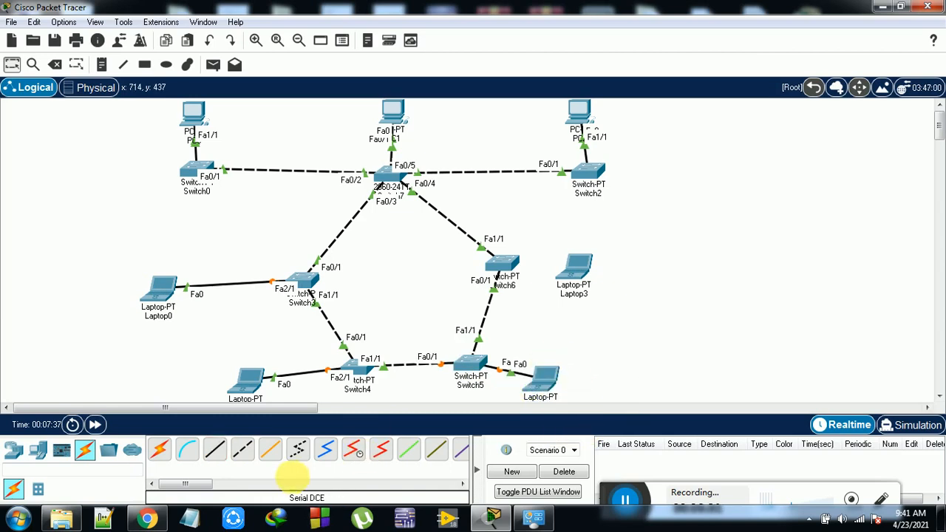
Connect Switch6's FastEthernet2/1 port to Laptop3's FastEthernet0 port with a Copper Straight-Through cable, and shift Switch5 slightly towards Switch4.
{"action": "left_click", "coordinate": [227, 451]}
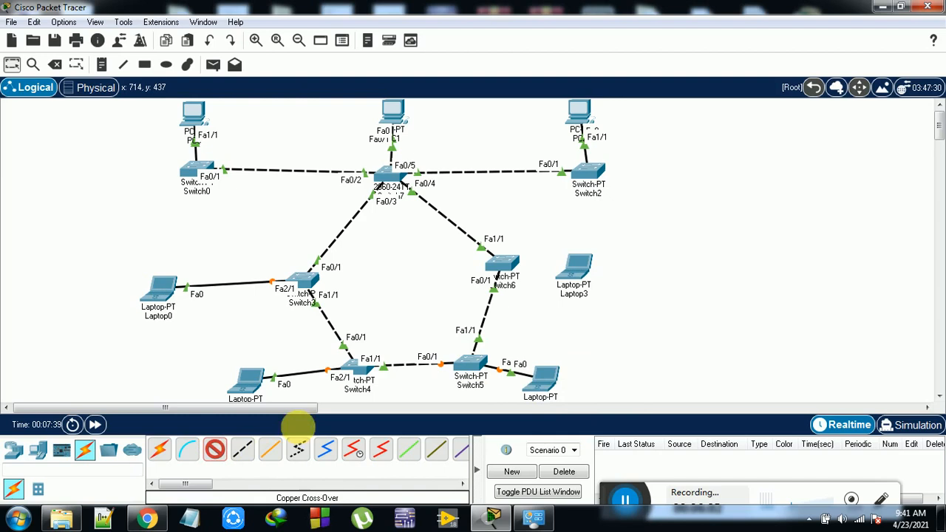
{"action": "left_click", "coordinate": [516, 266]}
{"action": "left_click", "coordinate": [566, 304]}
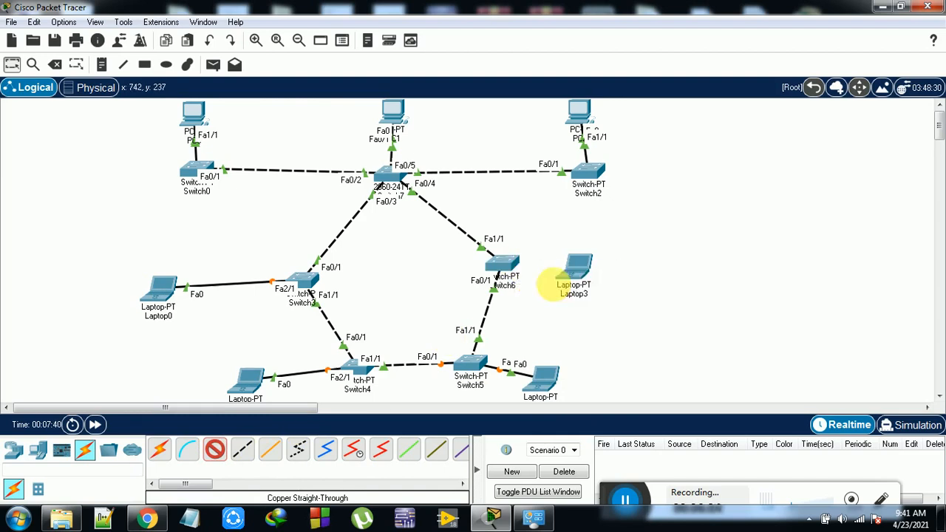
{"action": "left_click", "coordinate": [576, 273]}
{"action": "left_click", "coordinate": [621, 327]}
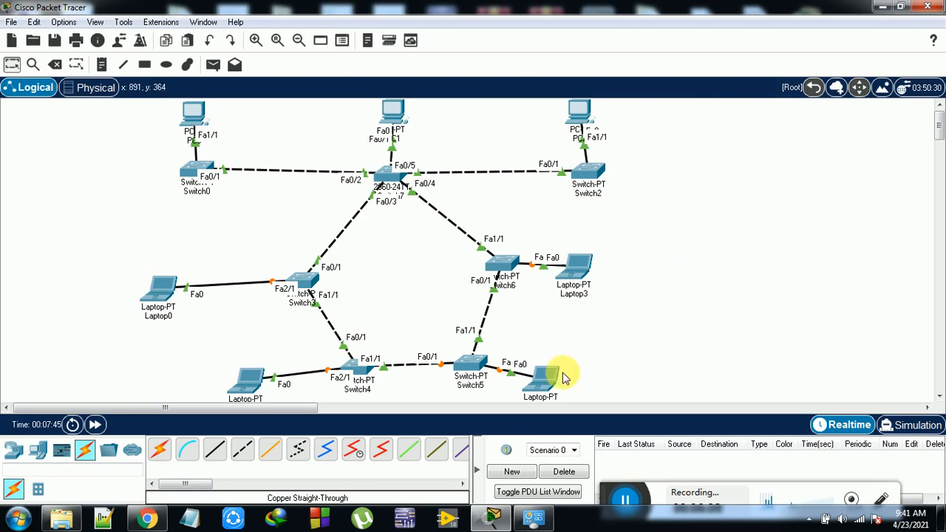
{"action": "mouse_move", "coordinate": [471, 370]}
{"action": "left_mouse_down"}
{"action": "mouse_move", "coordinate": [451, 366]}
{"action": "mouse_move", "coordinate": [456, 372]}
{"action": "left_mouse_up"}
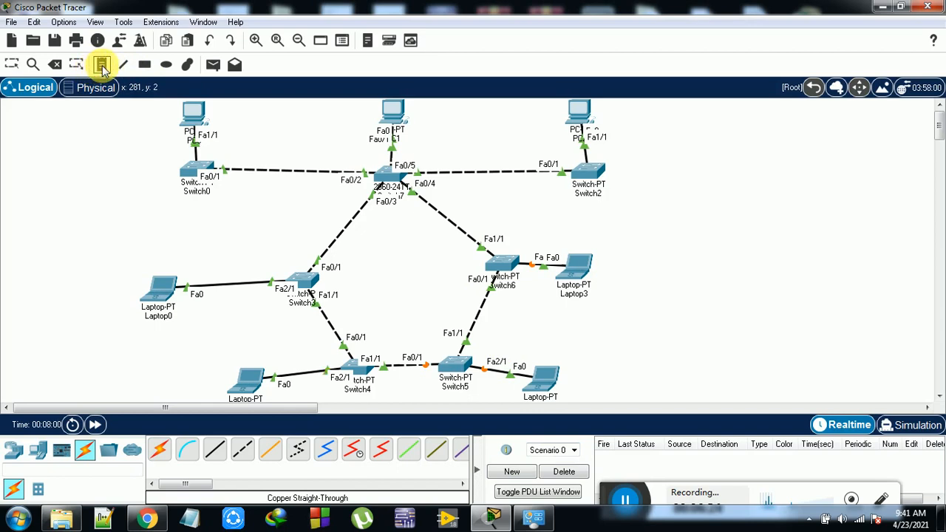
Place a text note reading 192.168.1.1 beside the PC above Switch0.
{"action": "left_click", "coordinate": [128, 123]}
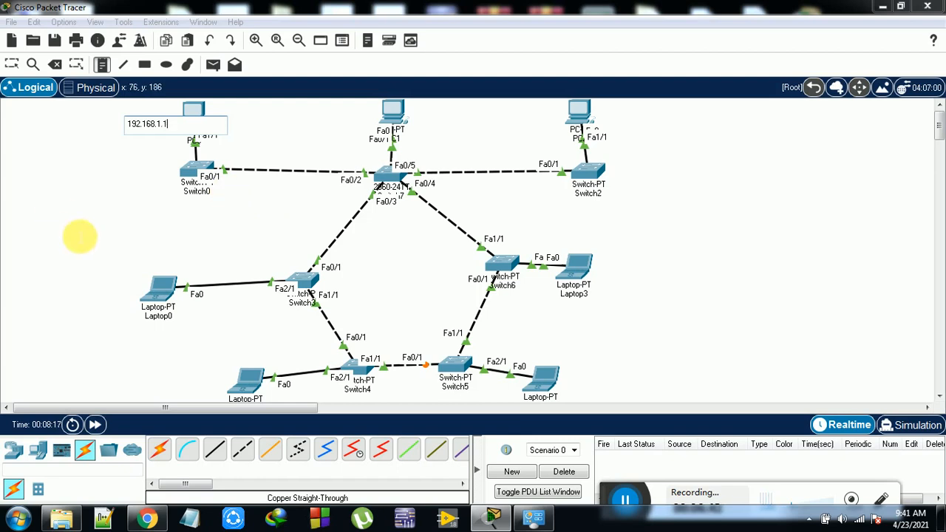
{"action": "left_click", "coordinate": [83, 196]}
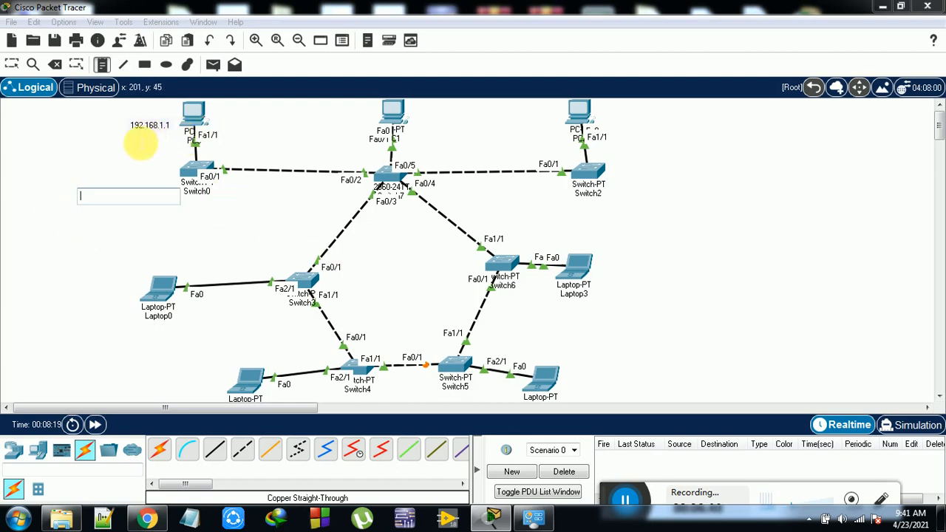
{"action": "left_click", "coordinate": [142, 131]}
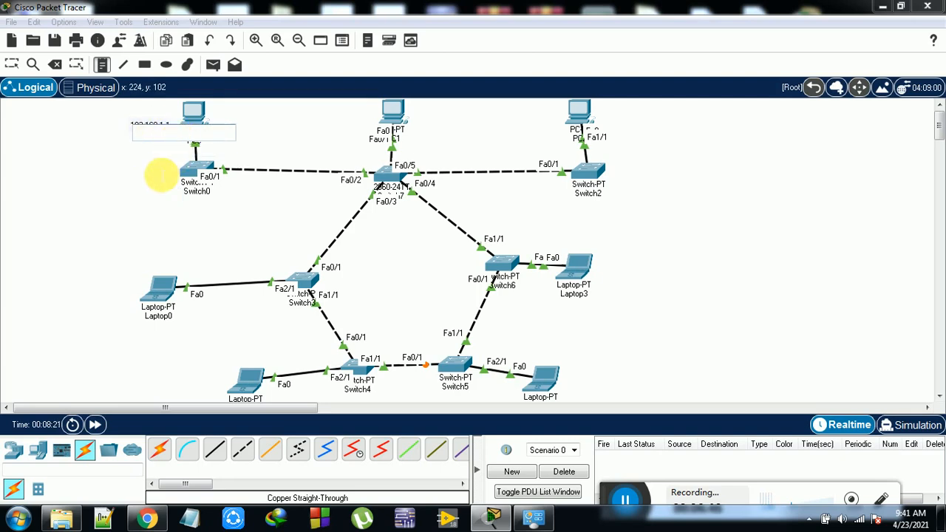
{"action": "key", "text": "Escape"}
{"action": "double_click", "coordinate": [152, 127]}
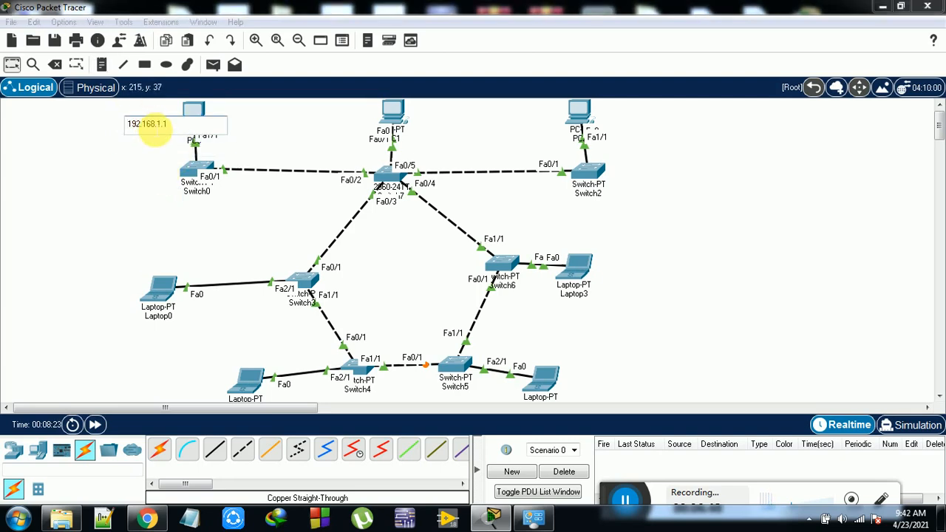
Copy the 192.168.1.1 note and place duplicates beside the PC above the central 2960 switch and the PC above Switch2.
{"action": "left_click", "coordinate": [167, 45]}
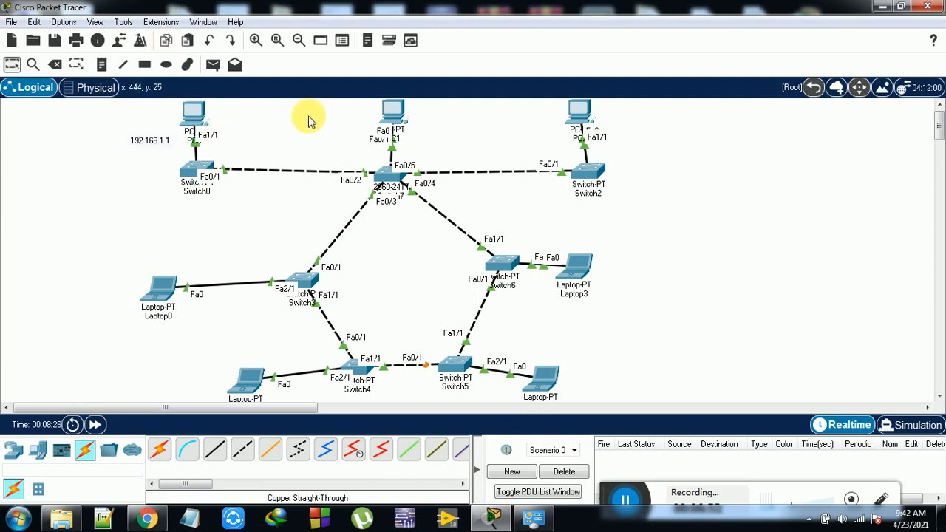
{"action": "key", "text": "ctrl+v"}
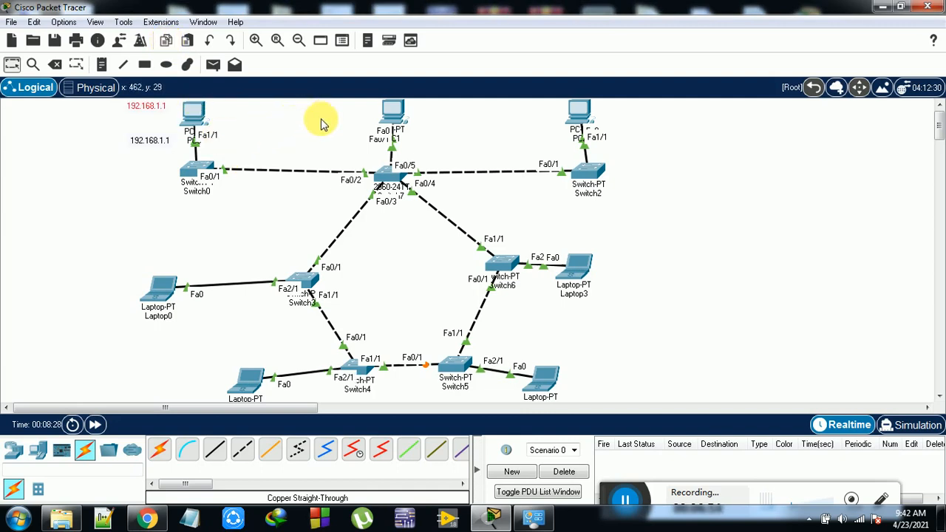
{"action": "left_click_drag", "start_coordinate": [171, 105], "coordinate": [344, 126]}
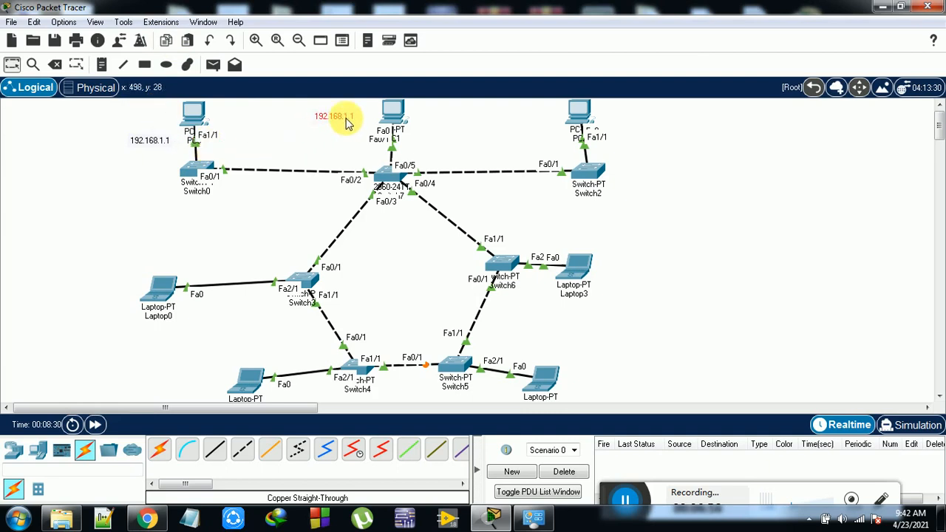
{"action": "key", "text": "ctrl+v"}
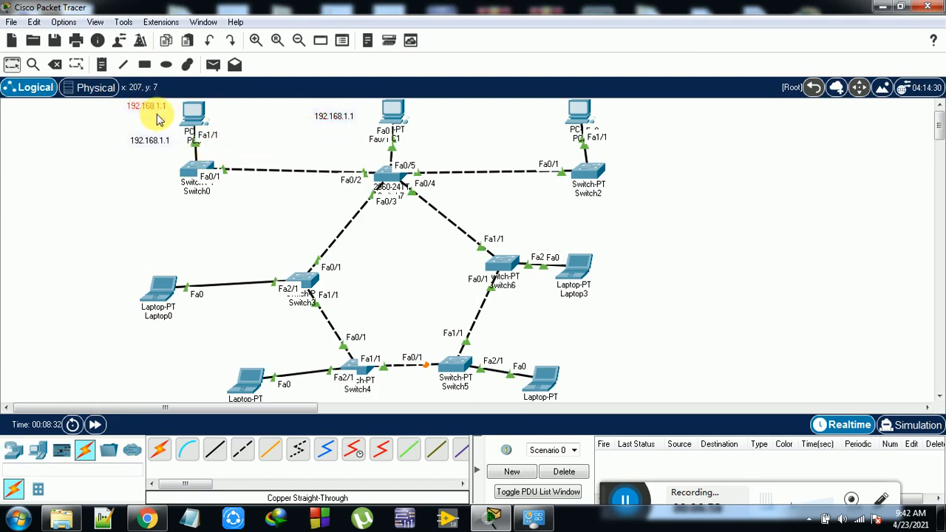
{"action": "left_click_drag", "start_coordinate": [147, 106], "coordinate": [530, 118]}
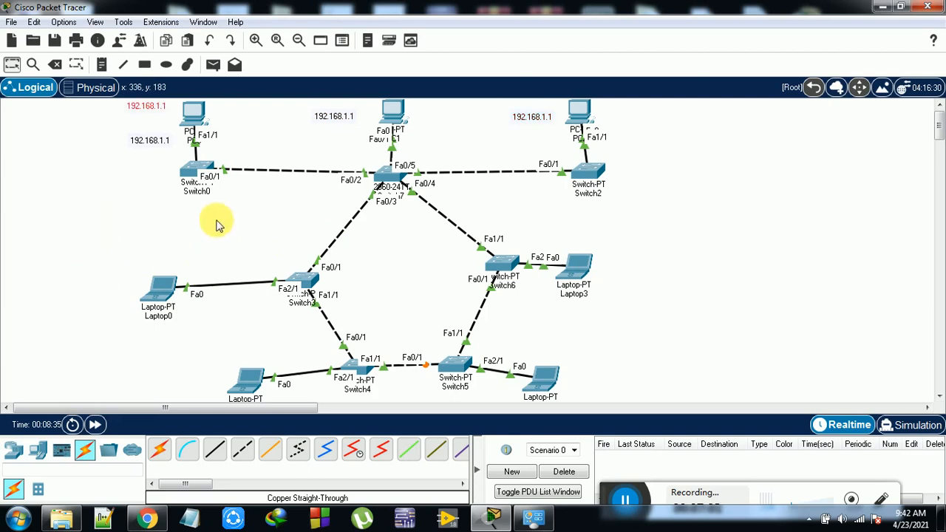
Place a duplicate of the 192.168.1.1 note beside each of the four laptops around the ring.
{"action": "left_click_drag", "start_coordinate": [147, 107], "coordinate": [140, 263]}
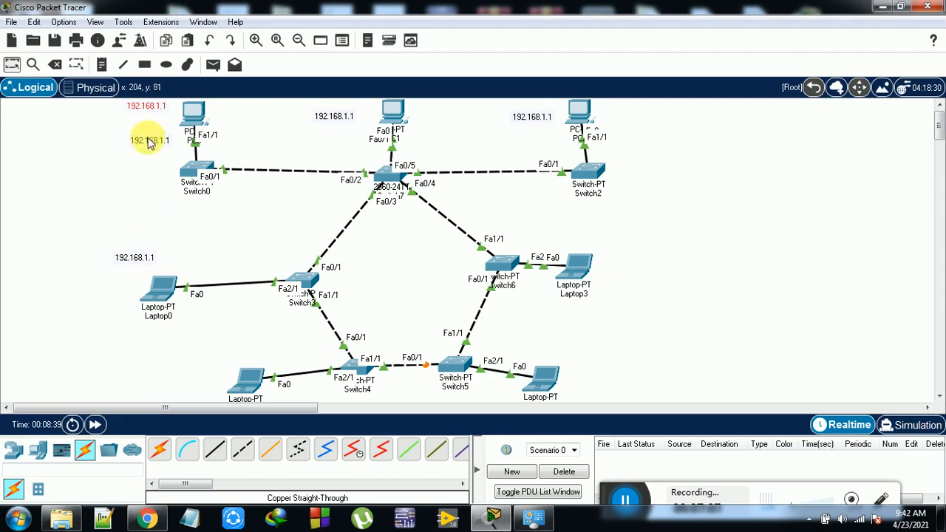
{"action": "left_click_drag", "start_coordinate": [148, 110], "coordinate": [235, 352]}
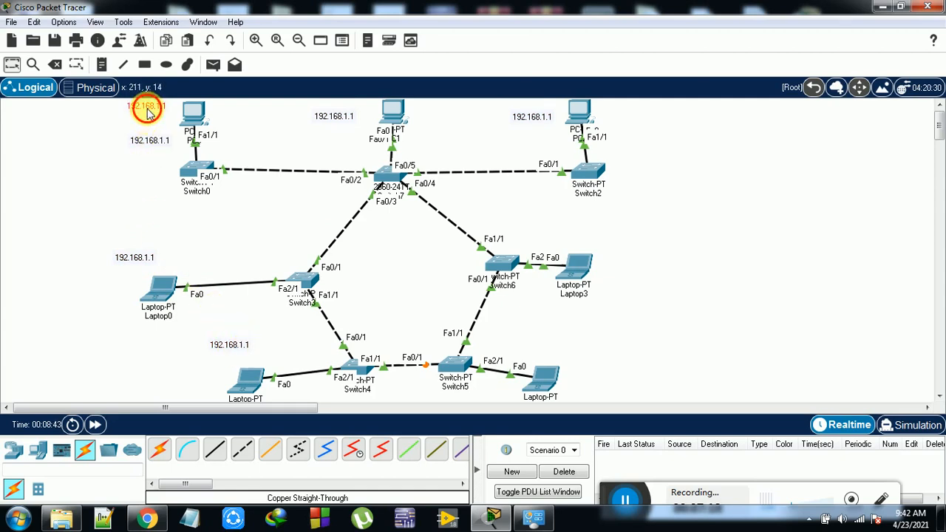
{"action": "left_click_drag", "start_coordinate": [147, 106], "coordinate": [399, 403]}
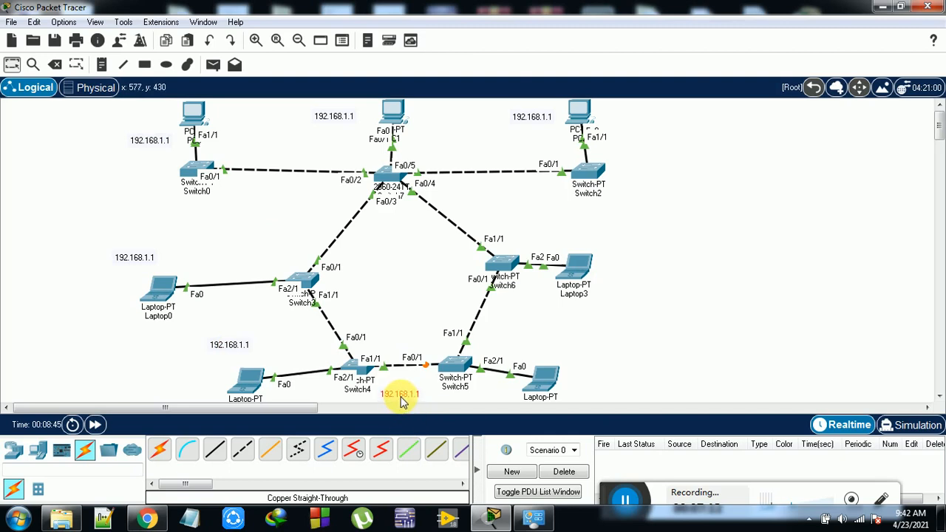
{"action": "key", "text": "ctrl+v"}
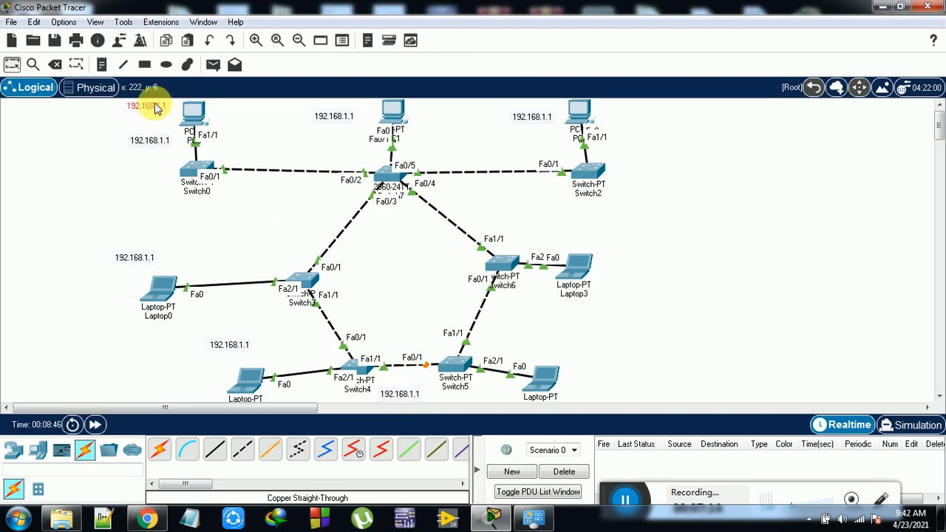
{"action": "left_click_drag", "start_coordinate": [148, 104], "coordinate": [602, 368]}
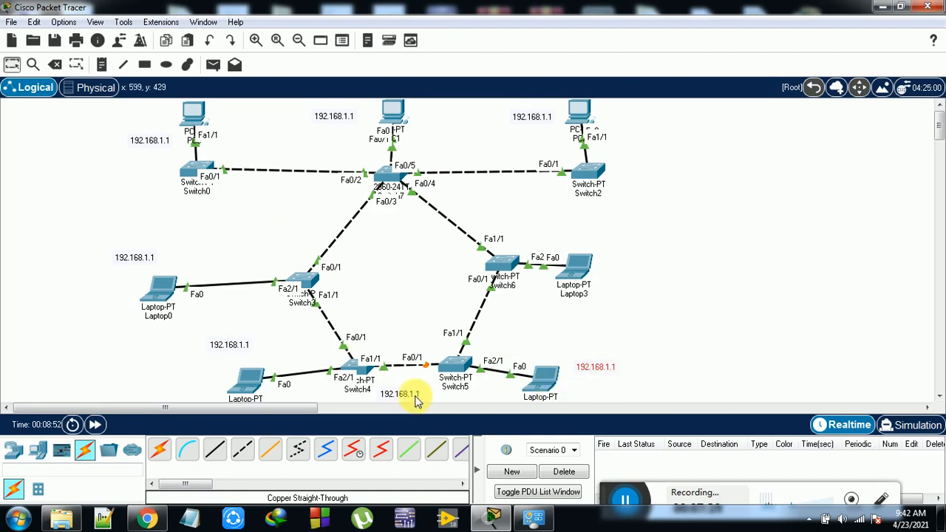
{"action": "left_click_drag", "start_coordinate": [604, 373], "coordinate": [643, 260]}
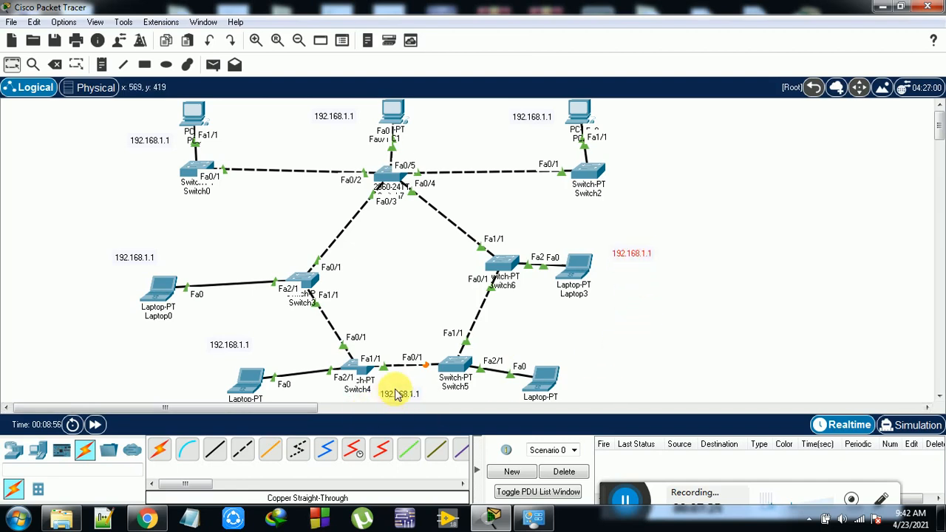
{"action": "left_click_drag", "start_coordinate": [397, 397], "coordinate": [597, 384]}
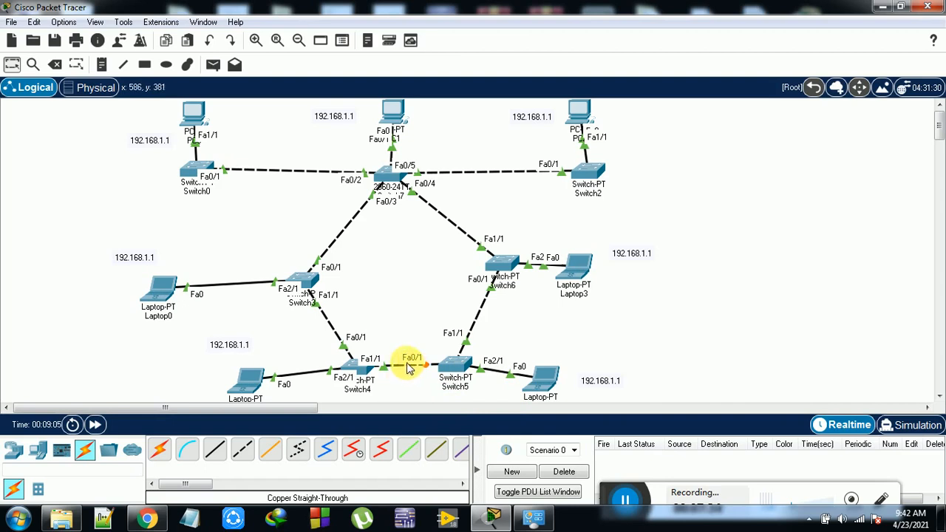
Delete the cable between Switch4 and Switch5.
{"action": "left_click_drag", "start_coordinate": [401, 329], "coordinate": [419, 393]}
{"action": "key", "text": "Delete"}
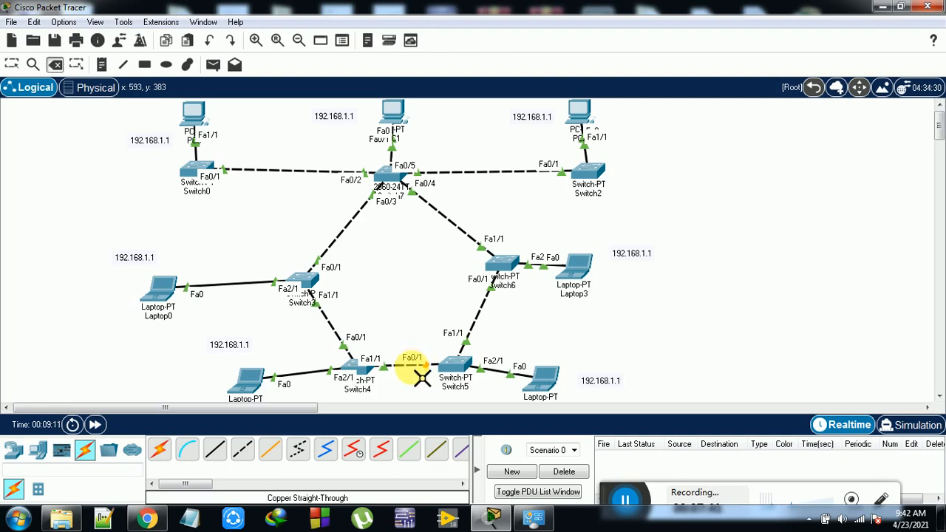
{"action": "left_click", "coordinate": [405, 369]}
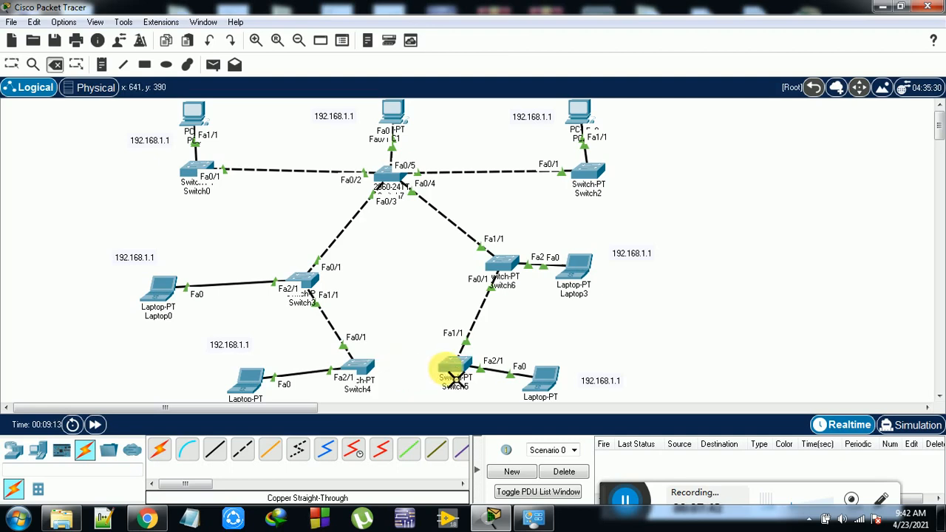
Connect Switch5's FastEthernet0/1 port to Switch4's FastEthernet1/1 port with a Copper Cross-Over cable.
{"action": "left_click", "coordinate": [243, 449]}
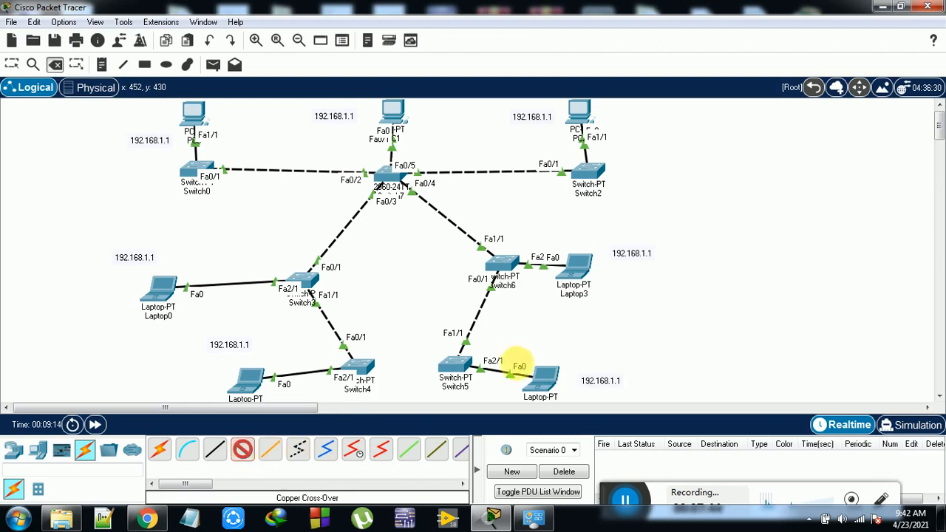
{"action": "left_click", "coordinate": [451, 369]}
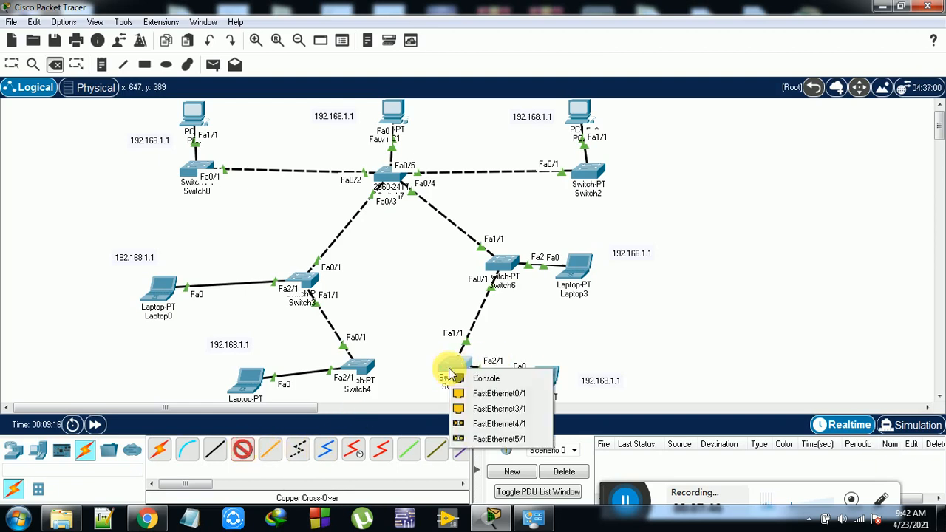
{"action": "left_click", "coordinate": [499, 393]}
{"action": "left_click", "coordinate": [374, 369]}
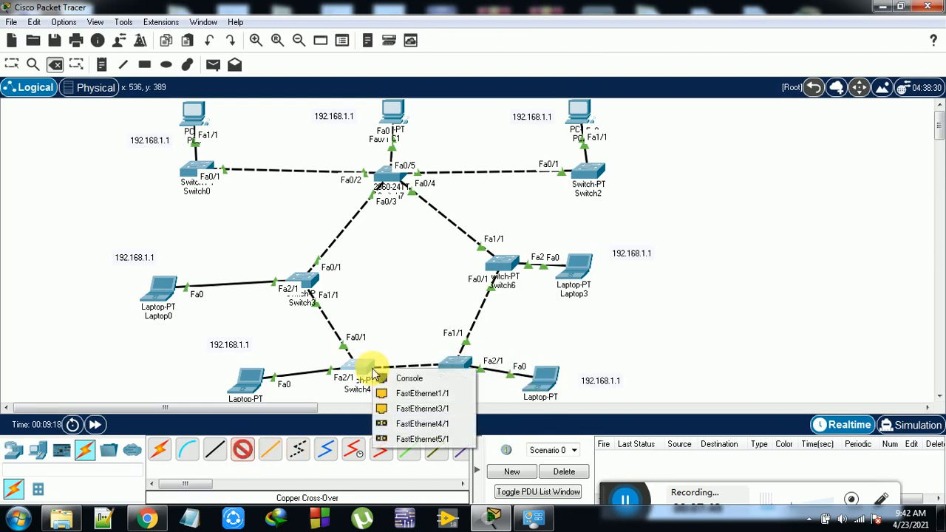
{"action": "left_click", "coordinate": [444, 393]}
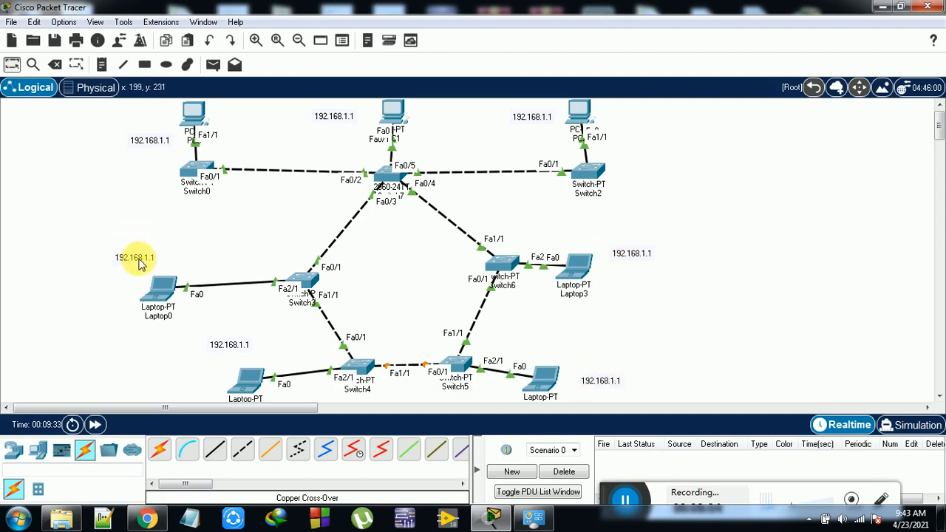
Change the address note of the PC above the central switch to 192.168.1.2 and that of the PC above Switch2 to 192.168.1.3.
{"action": "double_click", "coordinate": [328, 116]}
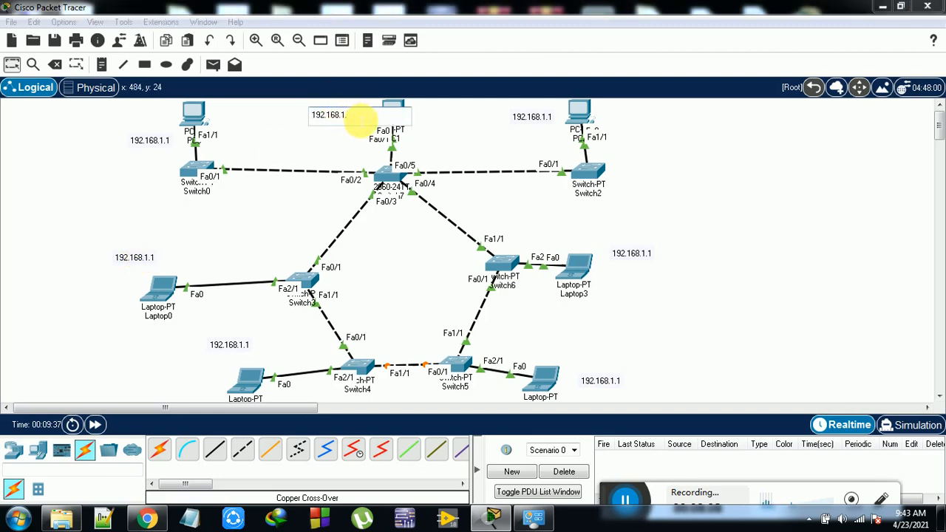
{"action": "left_click", "coordinate": [644, 152]}
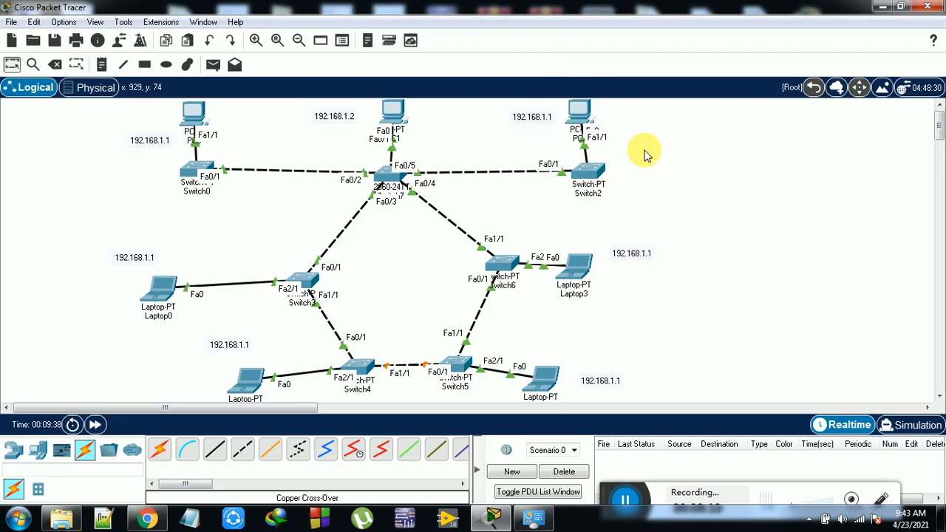
{"action": "double_click", "coordinate": [547, 117]}
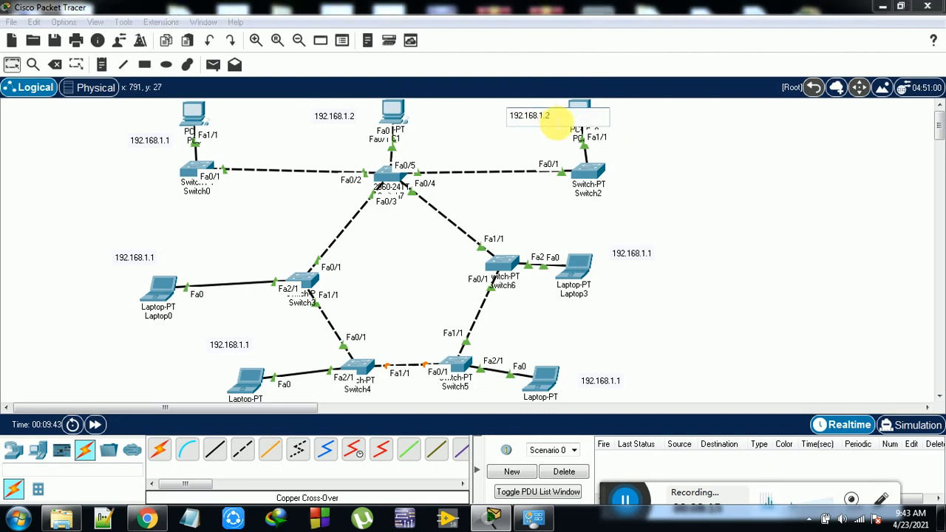
{"action": "left_click", "coordinate": [658, 164]}
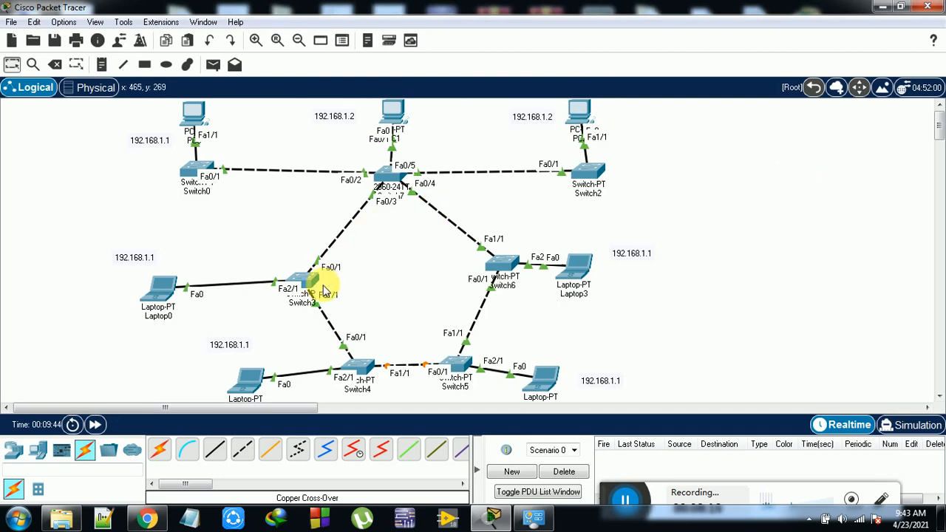
{"action": "left_click", "coordinate": [550, 118]}
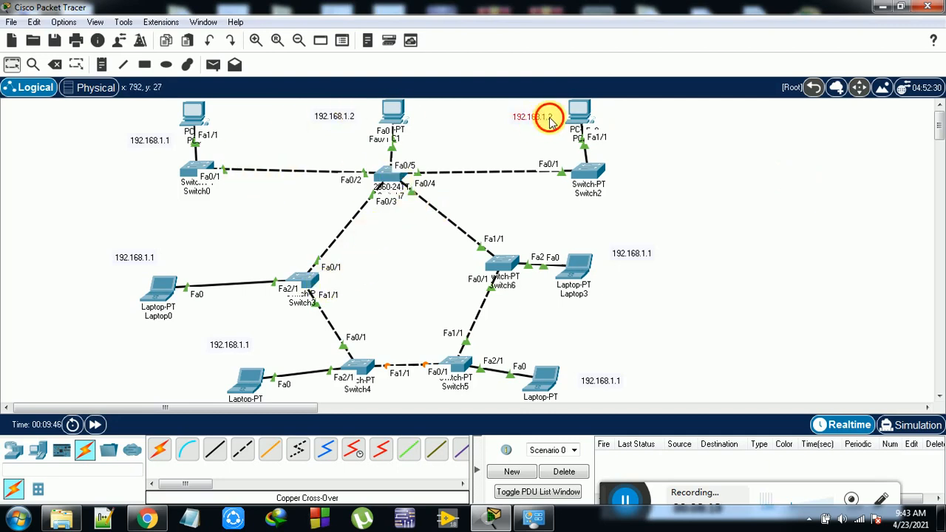
{"action": "left_click", "coordinate": [550, 118]}
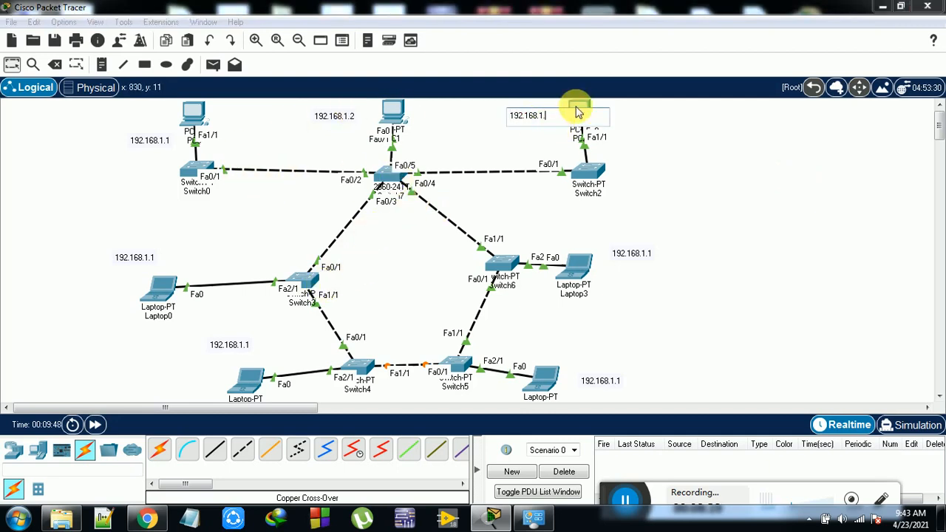
{"action": "type", "text": ".3"}
{"action": "left_click", "coordinate": [669, 163]}
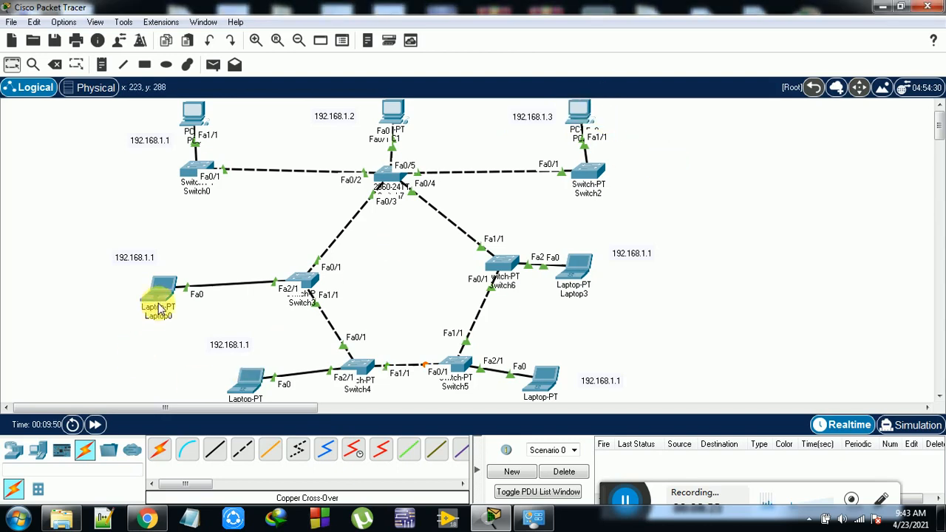
Change the address note beside Laptop0 to 192.168.1.4 and the one above the laptop connected to Switch4 to 192.168.1.5.
{"action": "double_click", "coordinate": [141, 258]}
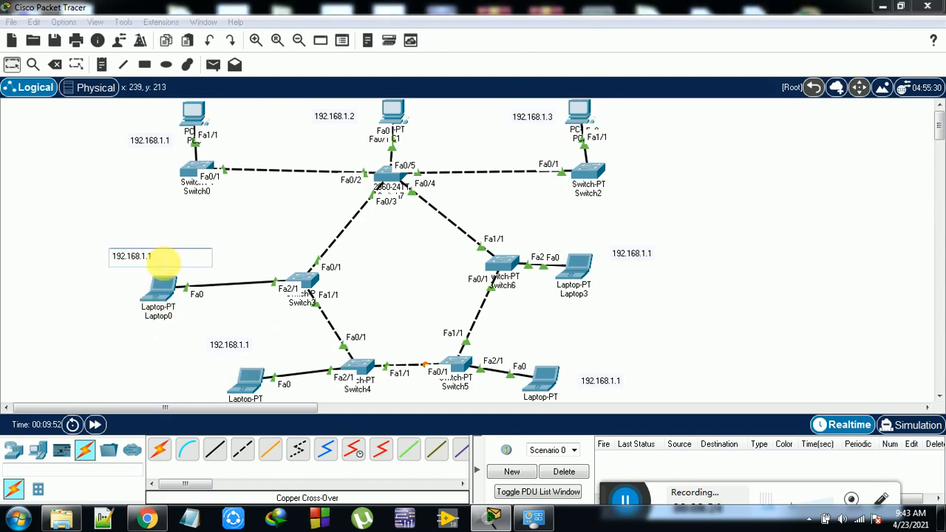
{"action": "type", "text": "4"}
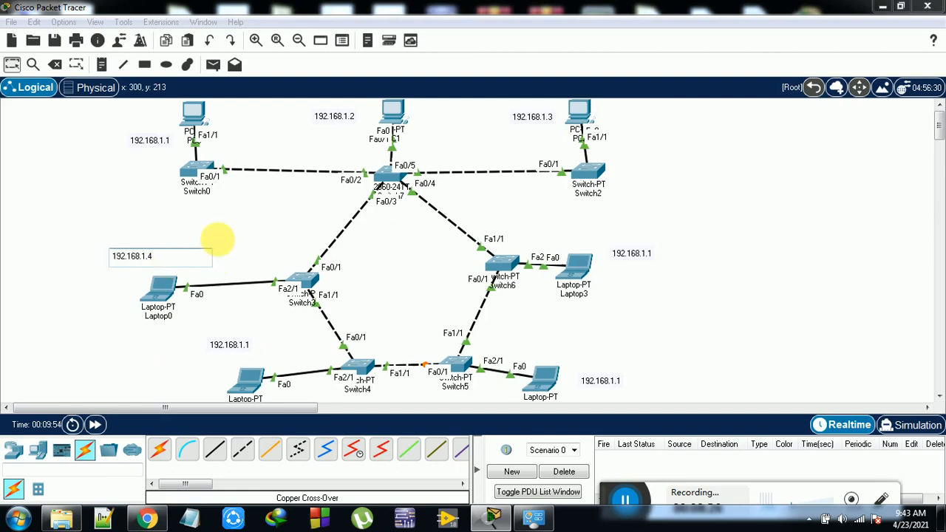
{"action": "left_click", "coordinate": [251, 287]}
{"action": "double_click", "coordinate": [231, 344]}
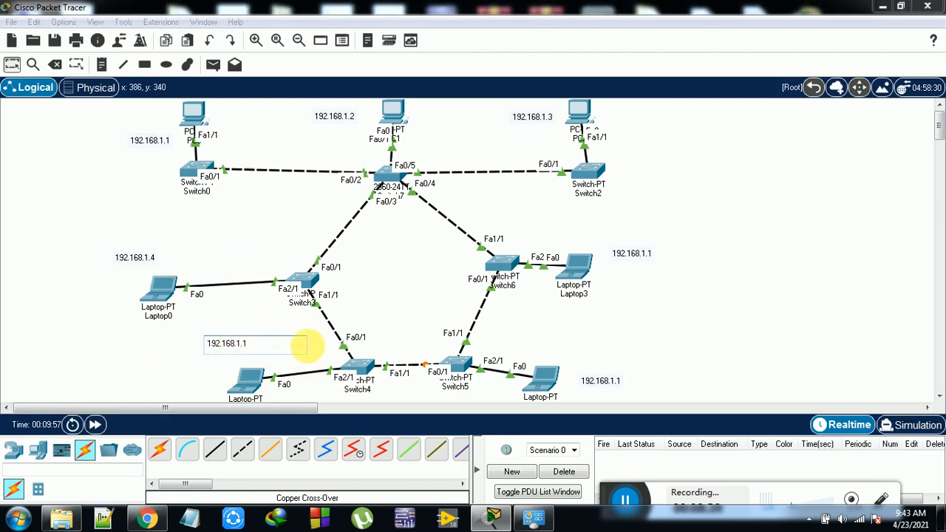
{"action": "left_click", "coordinate": [227, 217]}
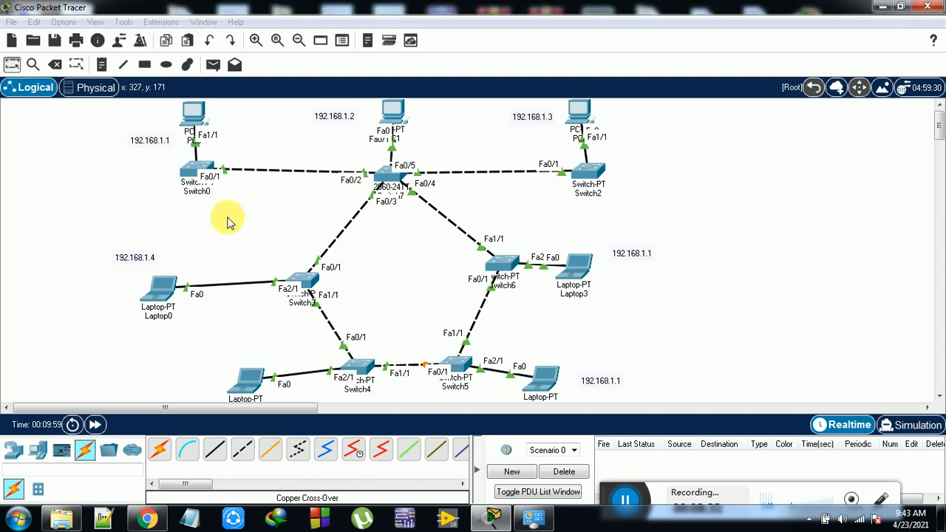
Change the address note of the laptop connected to Switch5 to 192.168.1.6 and that of Laptop3 to 192.168.1.7.
{"action": "double_click", "coordinate": [604, 381]}
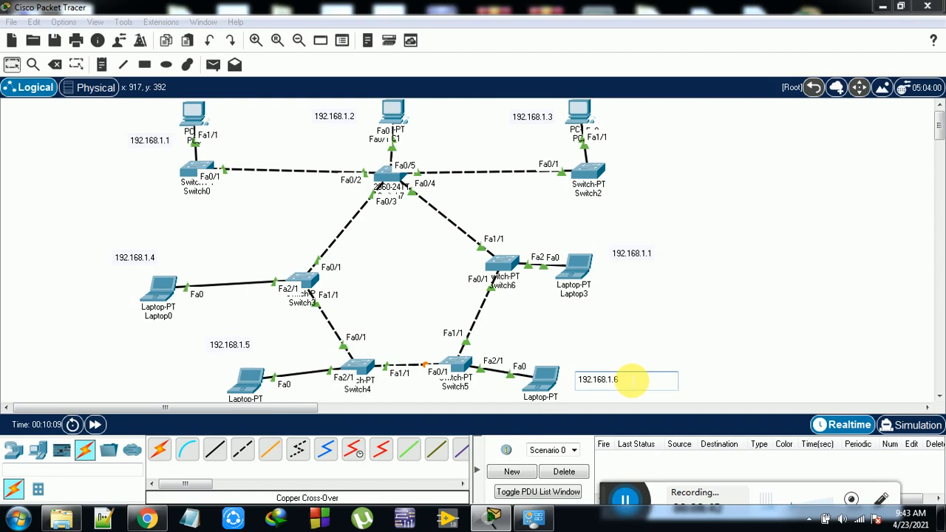
{"action": "double_click", "coordinate": [649, 254]}
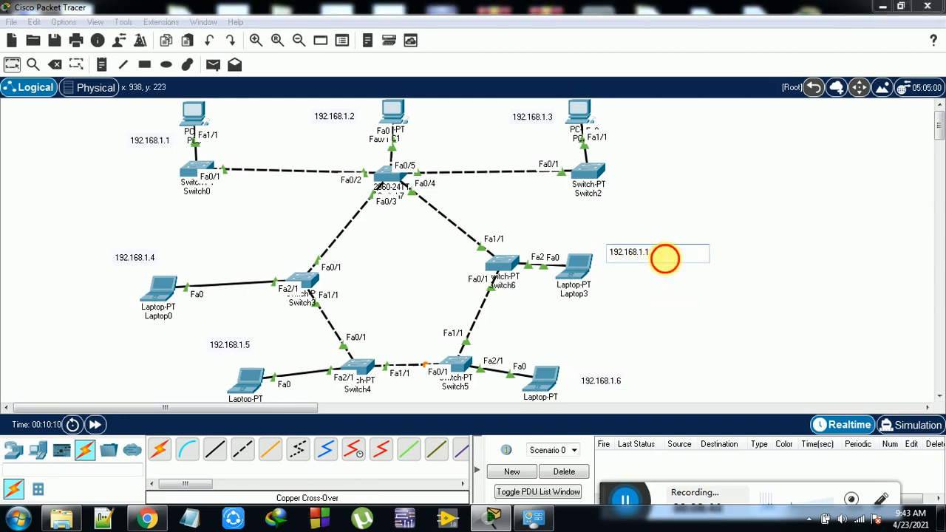
{"action": "type", "text": "7"}
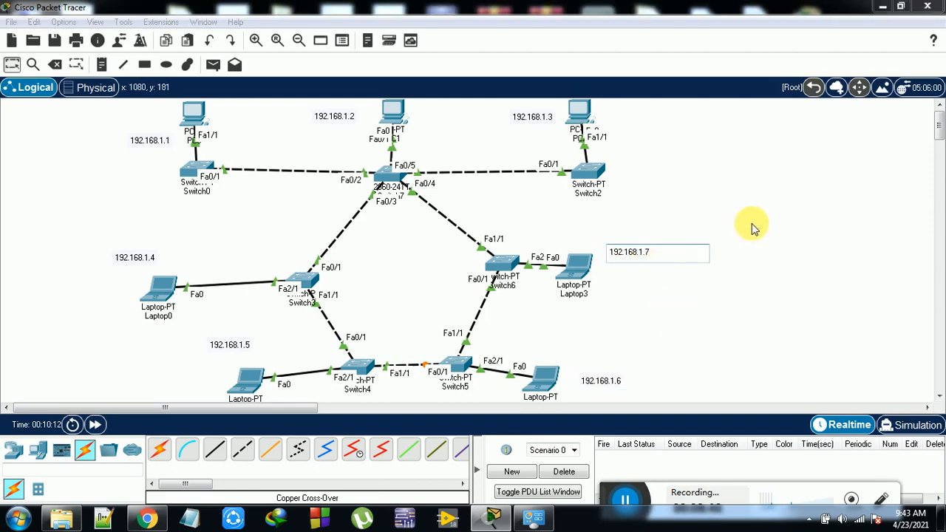
{"action": "left_click", "coordinate": [729, 298]}
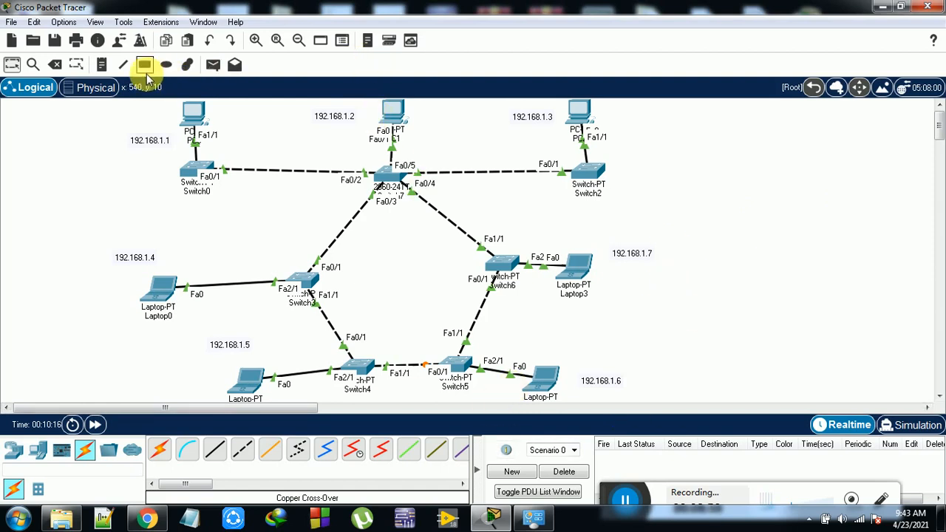
Try to send a simple PDU from the PC above Switch0 to the laptop connected to Switch5.
{"action": "left_click", "coordinate": [213, 65]}
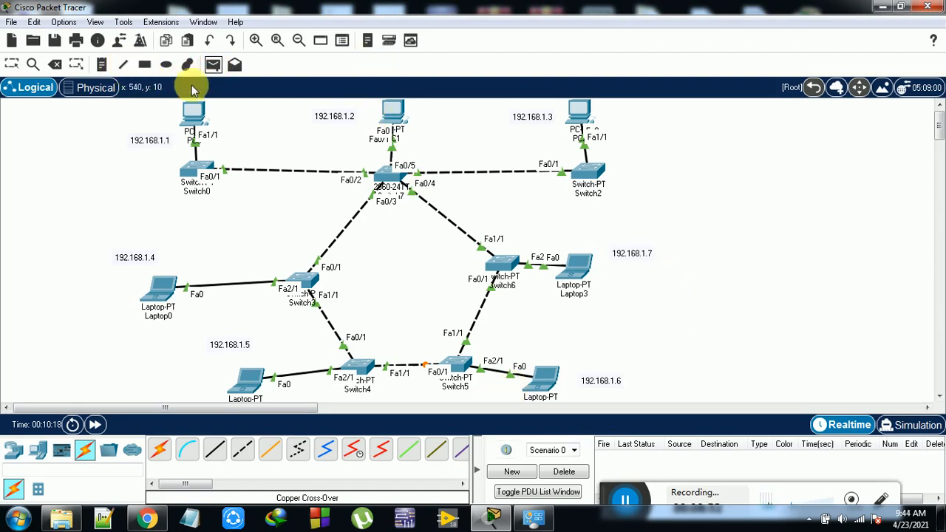
{"action": "left_click", "coordinate": [194, 111]}
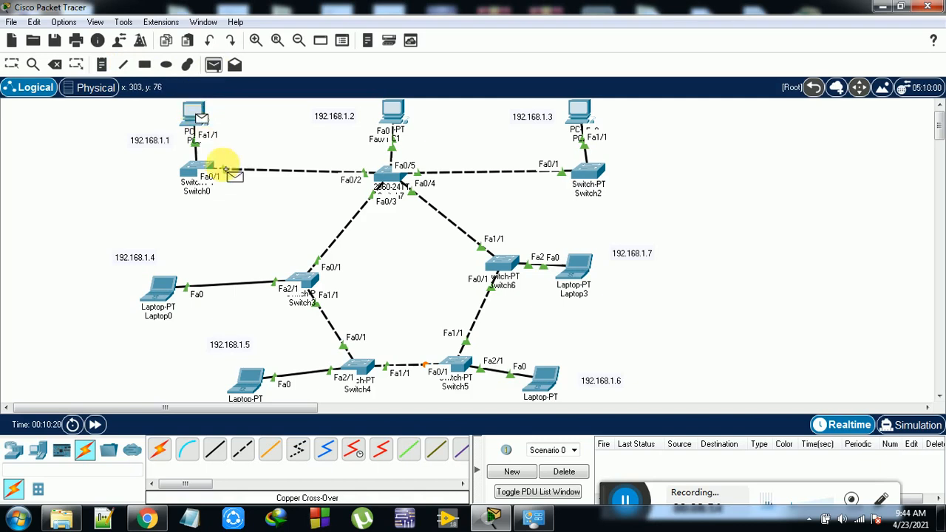
{"action": "left_click", "coordinate": [547, 377]}
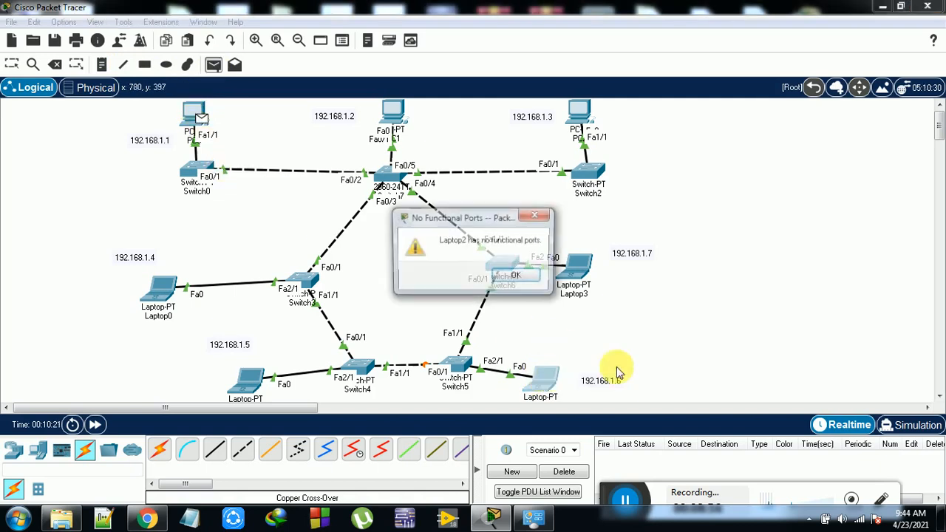
{"action": "left_click", "coordinate": [518, 277]}
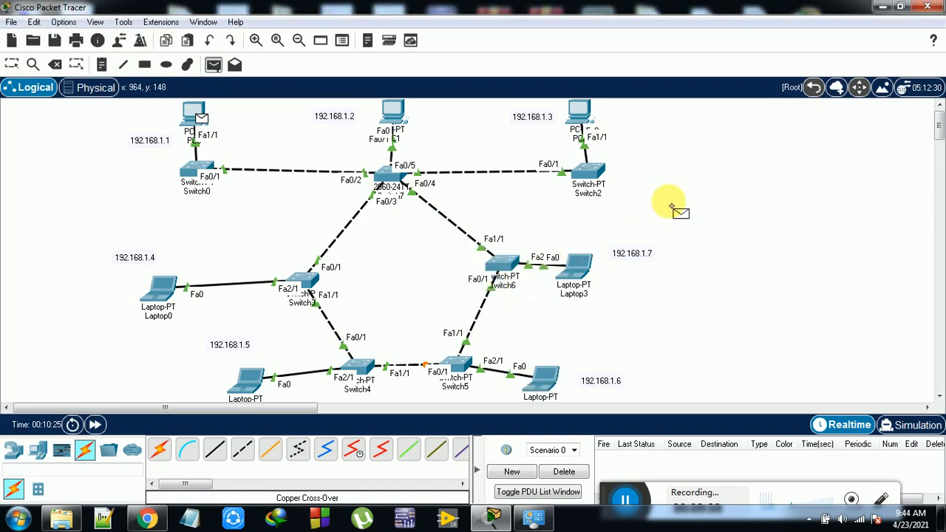
{"action": "key", "text": "Escape"}
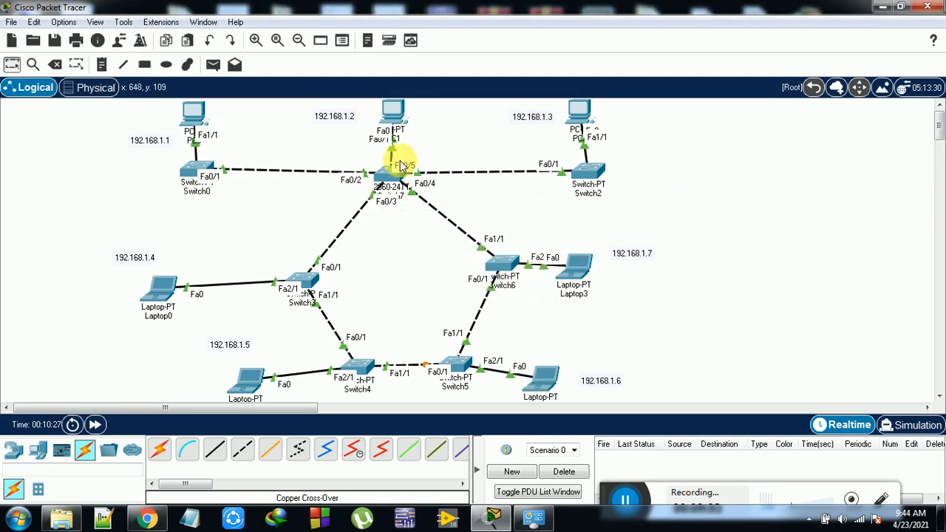
Give PC0, above Switch0, the static IPv4 address 192.168.1.1 with subnet mask 255.255.255.0.
{"action": "left_click", "coordinate": [194, 120]}
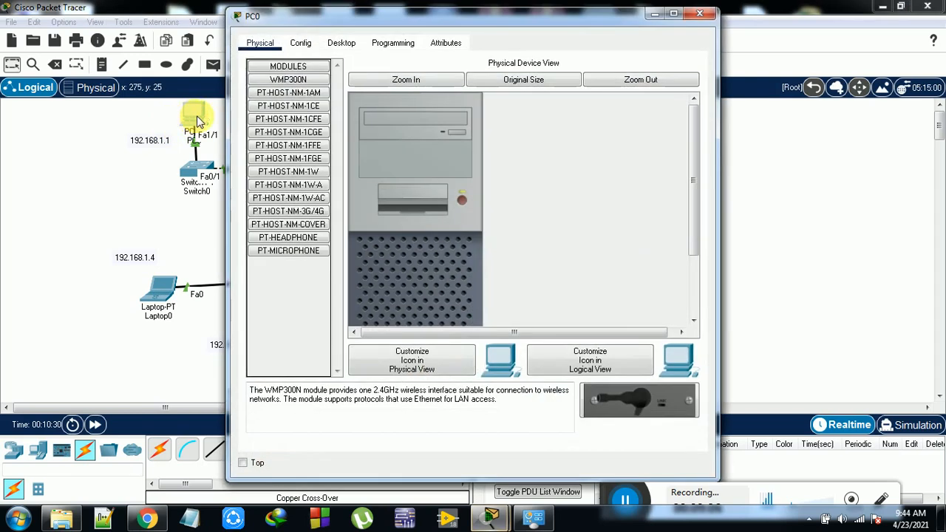
{"action": "left_click", "coordinate": [341, 43]}
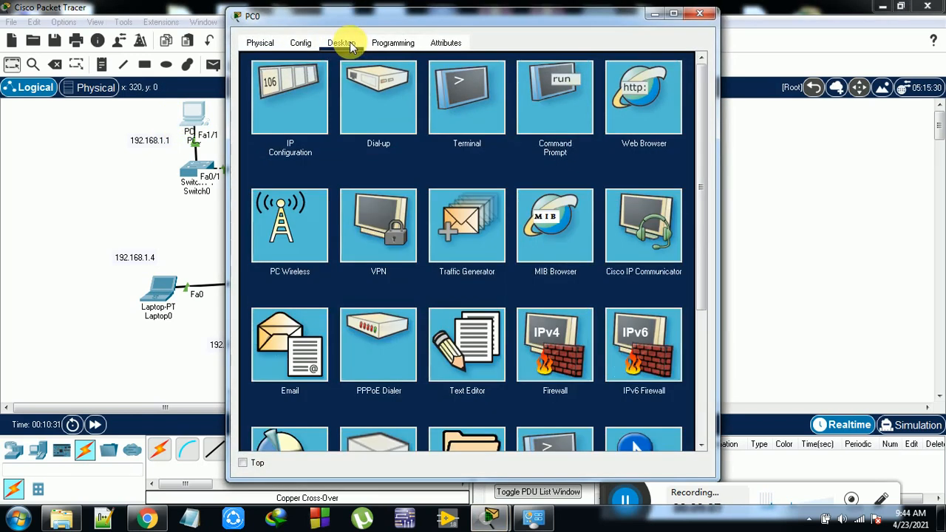
{"action": "left_click", "coordinate": [296, 81]}
{"action": "left_click", "coordinate": [440, 141]}
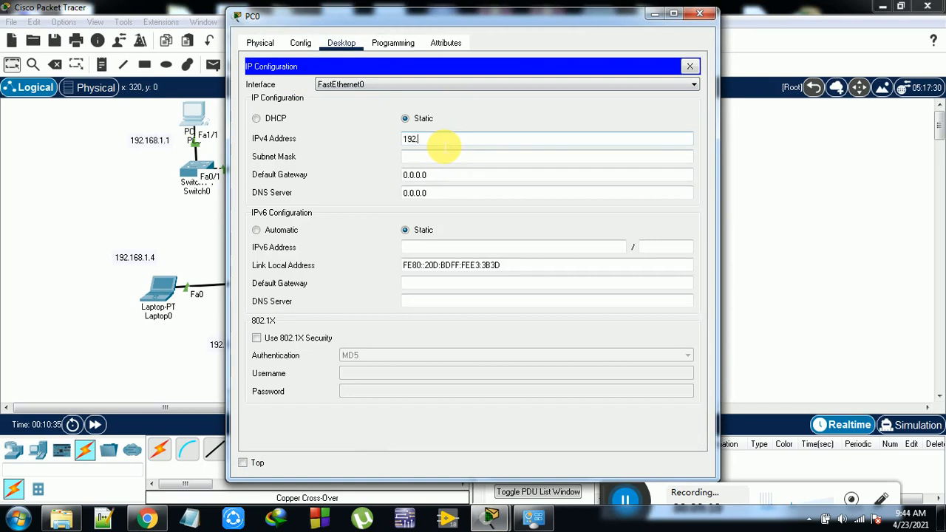
{"action": "type", "text": "192.168.1.1"}
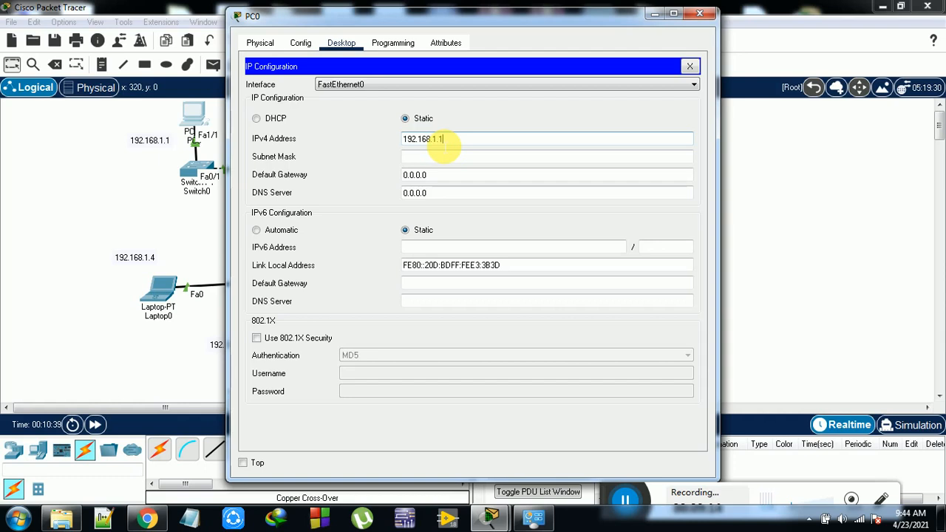
{"action": "double_click", "coordinate": [451, 143]}
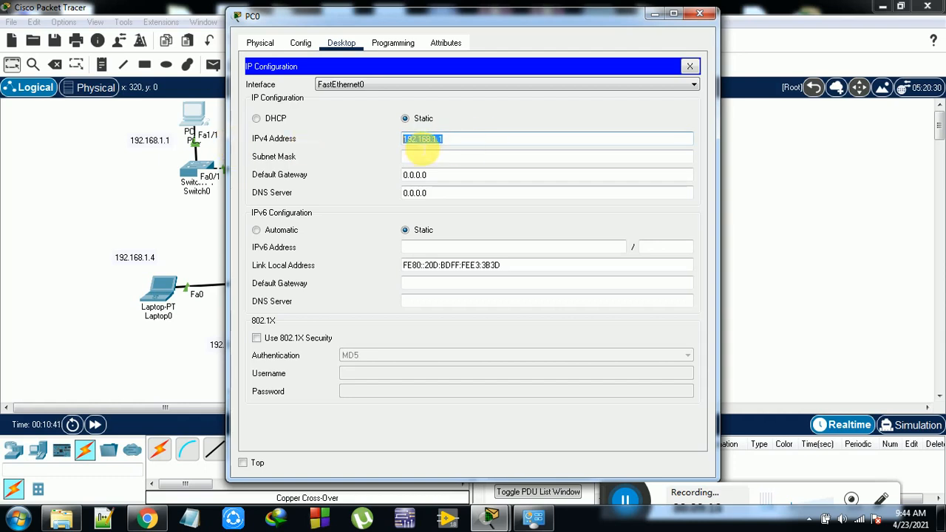
{"action": "left_click", "coordinate": [440, 158]}
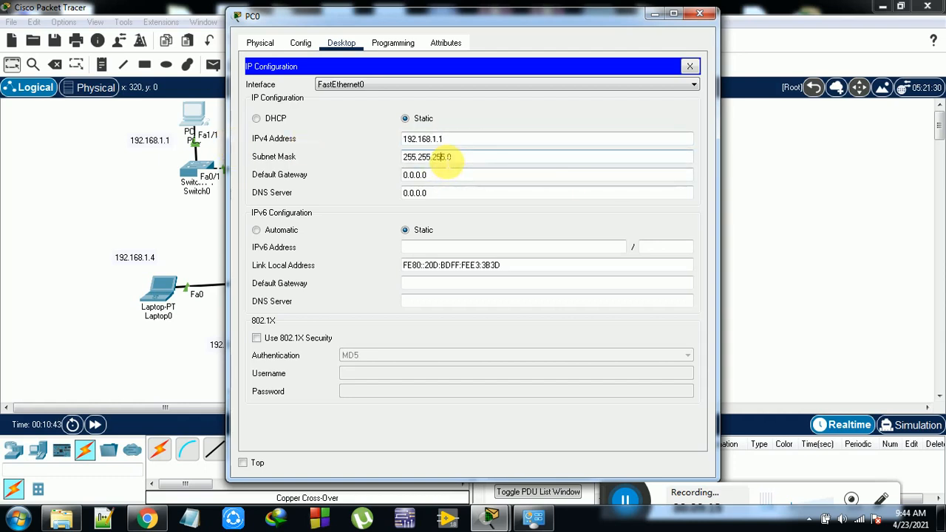
{"action": "left_click", "coordinate": [699, 13]}
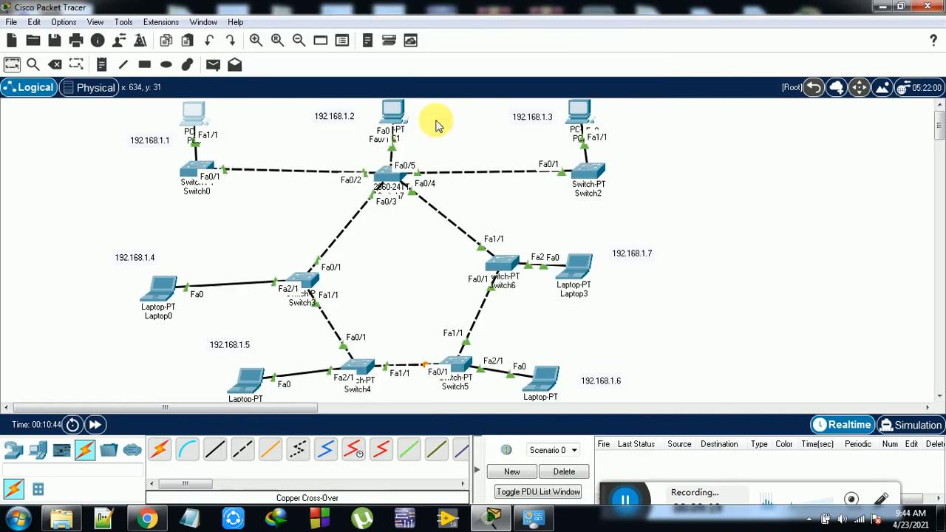
Give PC1, above the central 2960 switch, the static IPv4 address 192.168.1.2.
{"action": "left_click", "coordinate": [400, 113]}
{"action": "left_click", "coordinate": [340, 42]}
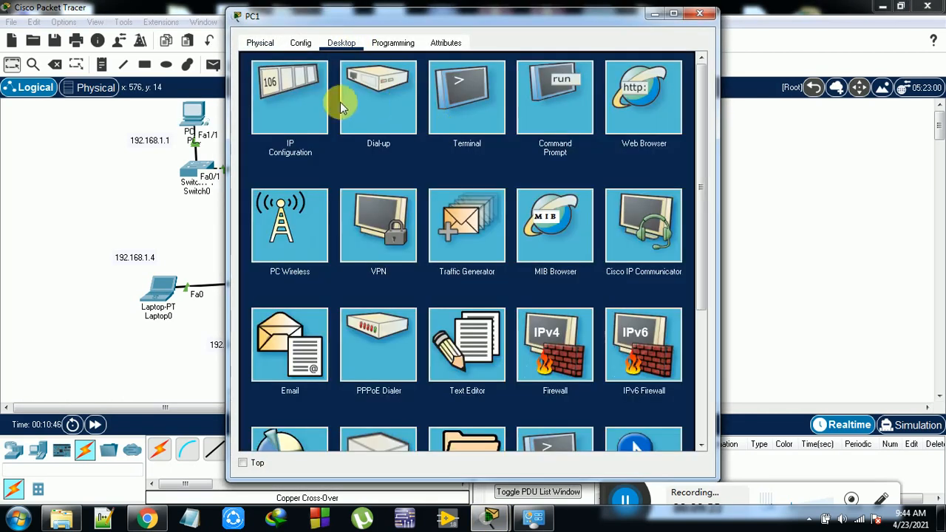
{"action": "left_click", "coordinate": [314, 100]}
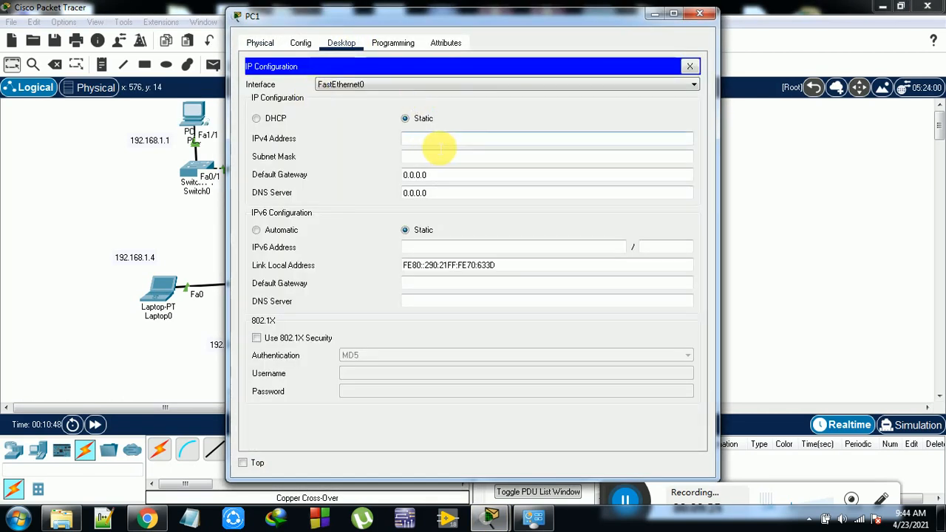
{"action": "type", "text": "192.168.1.1"}
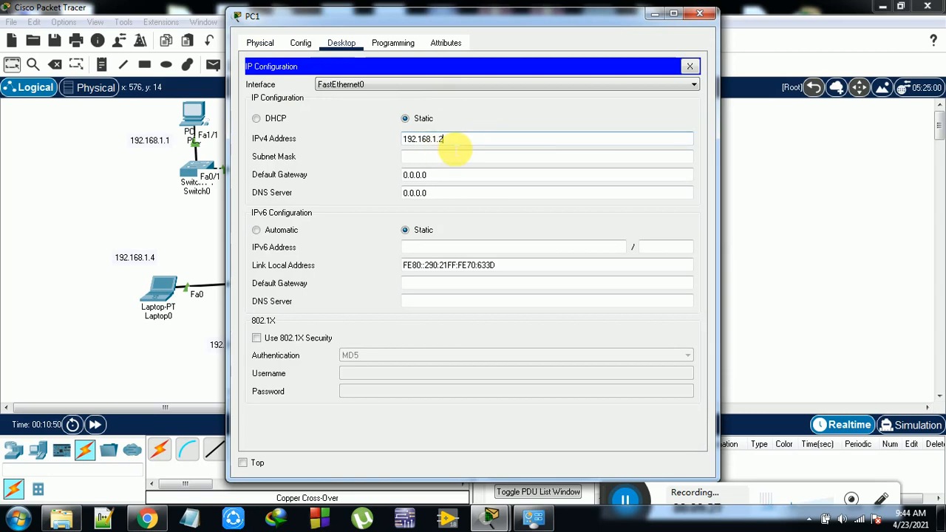
{"action": "left_click", "coordinate": [698, 13]}
Give PC2, above Switch2, the static IPv4 address 192.168.1.3 with subnet mask 255.255.255.0.
{"action": "left_click", "coordinate": [579, 123]}
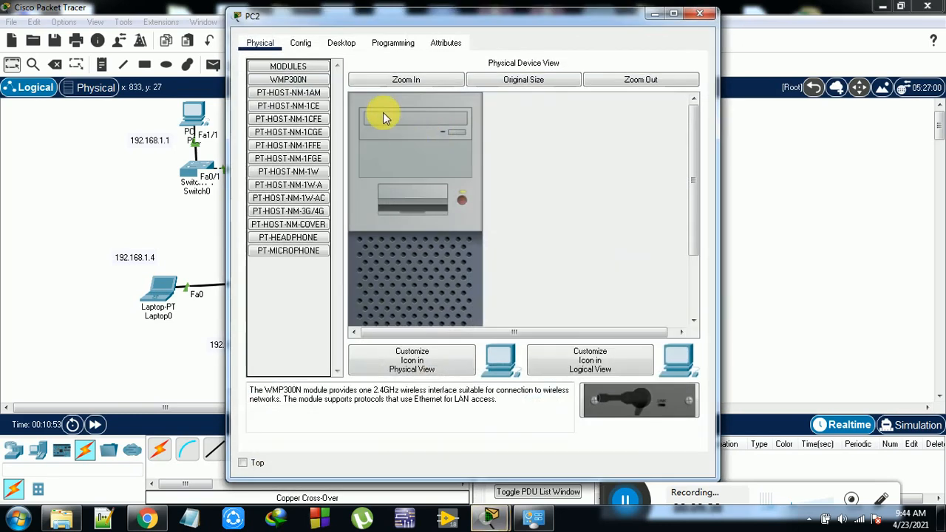
{"action": "left_click", "coordinate": [342, 45]}
{"action": "left_click", "coordinate": [306, 83]}
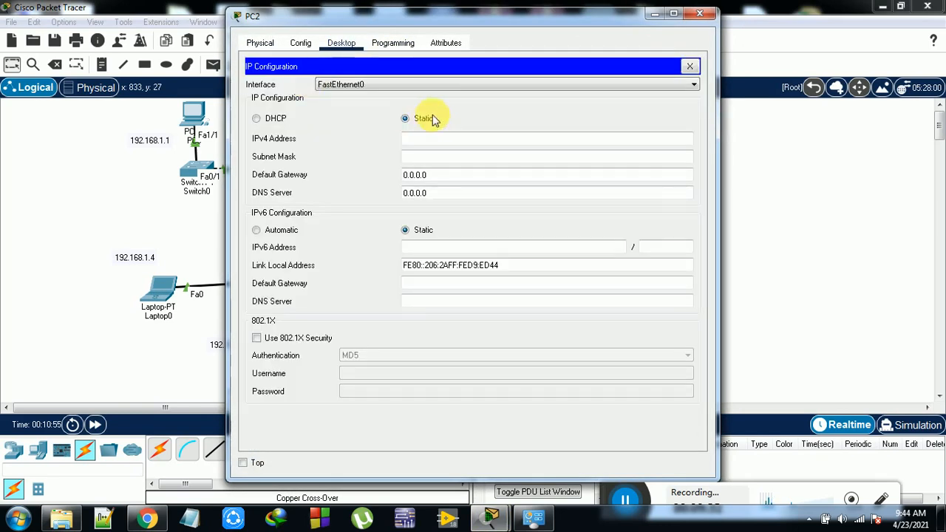
{"action": "left_click", "coordinate": [427, 140]}
{"action": "type", "text": "192.168.1.1"}
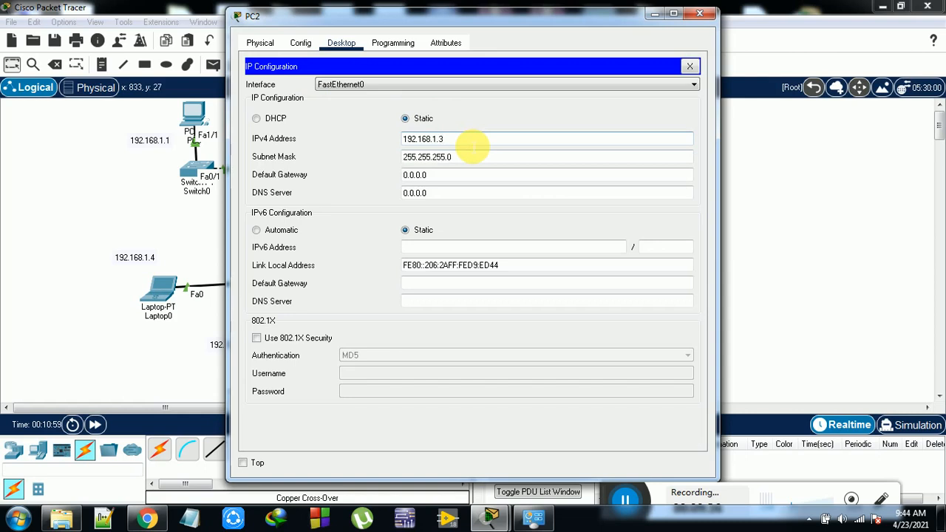
{"action": "left_click", "coordinate": [699, 13]}
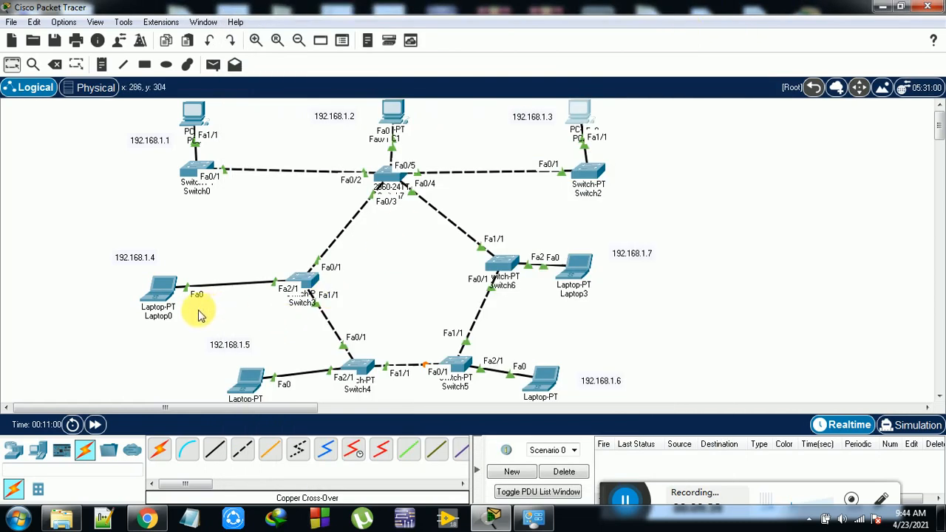
Give Laptop0, connected to Switch3, the static IPv4 address 192.168.1.4 with subnet mask 255.255.255.0.
{"action": "left_click", "coordinate": [164, 292]}
{"action": "left_click", "coordinate": [341, 44]}
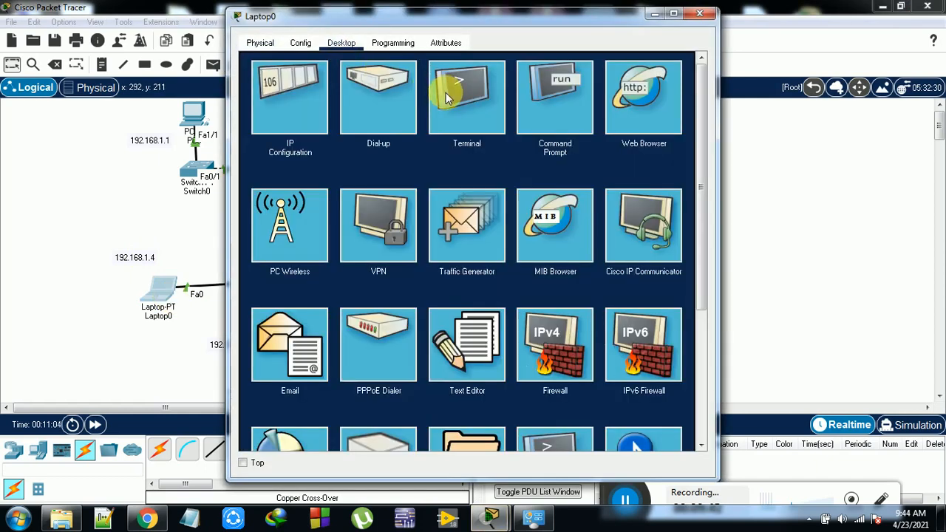
{"action": "left_click", "coordinate": [325, 100]}
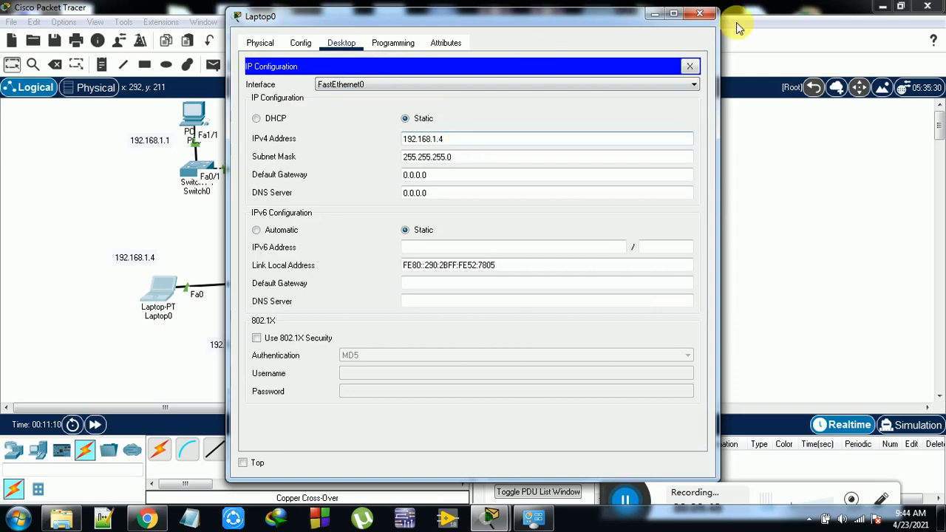
{"action": "left_click", "coordinate": [700, 14]}
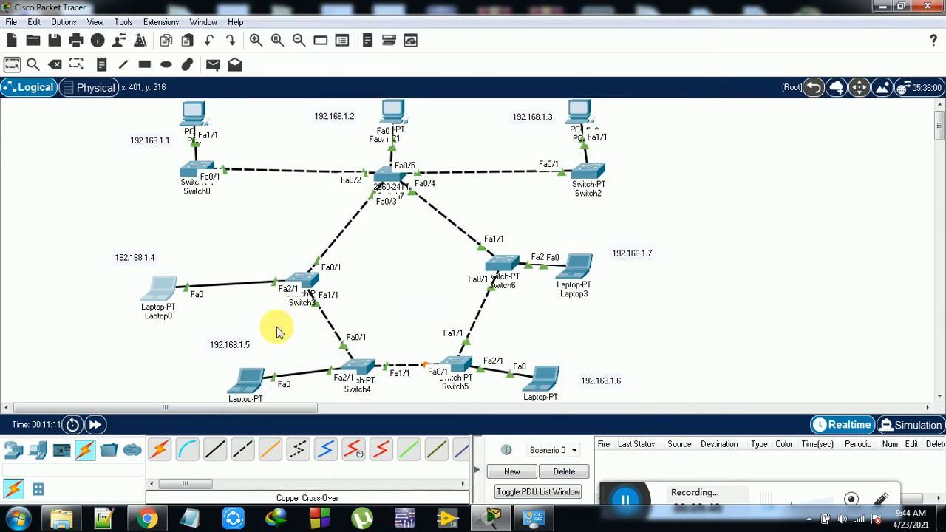
Give Laptop1, connected to Switch4, the static IPv4 address 192.168.1.5.
{"action": "left_click", "coordinate": [248, 385]}
{"action": "left_click", "coordinate": [350, 46]}
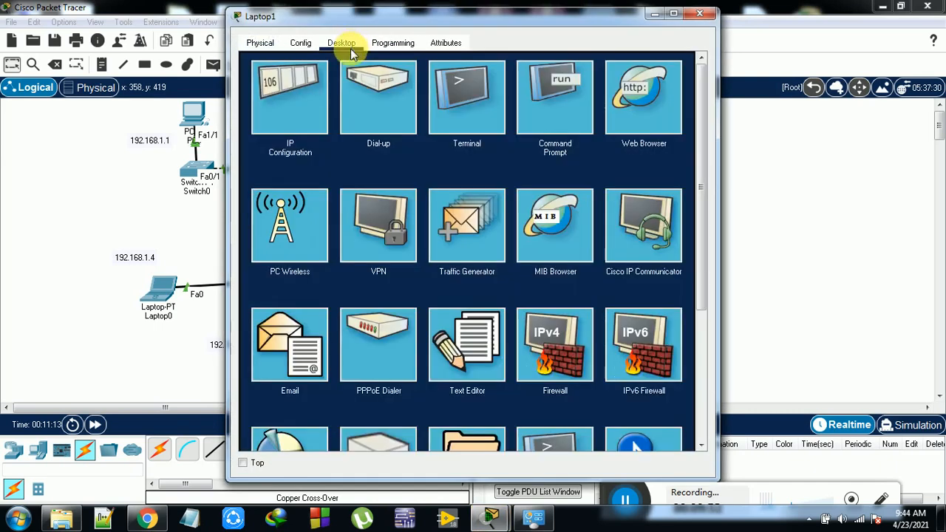
{"action": "left_click", "coordinate": [320, 83]}
{"action": "left_click", "coordinate": [422, 141]}
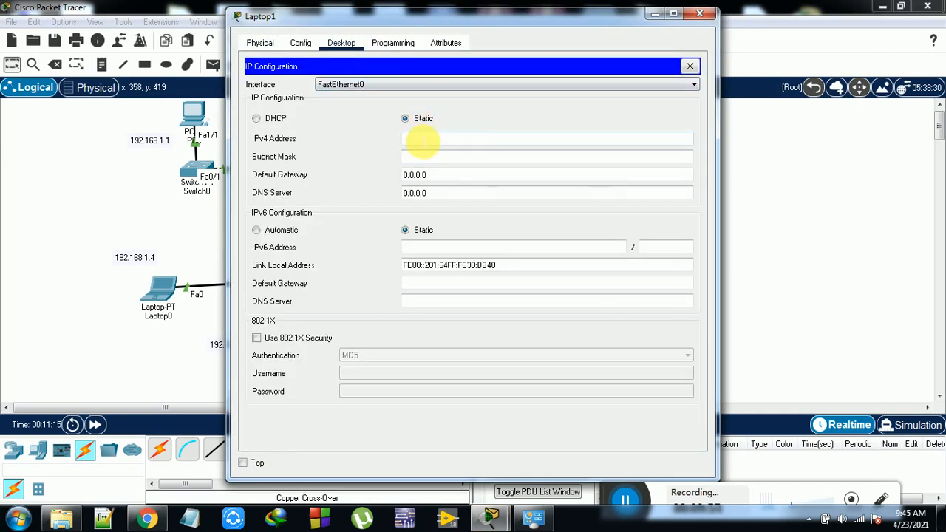
{"action": "type", "text": "192.168.1.1"}
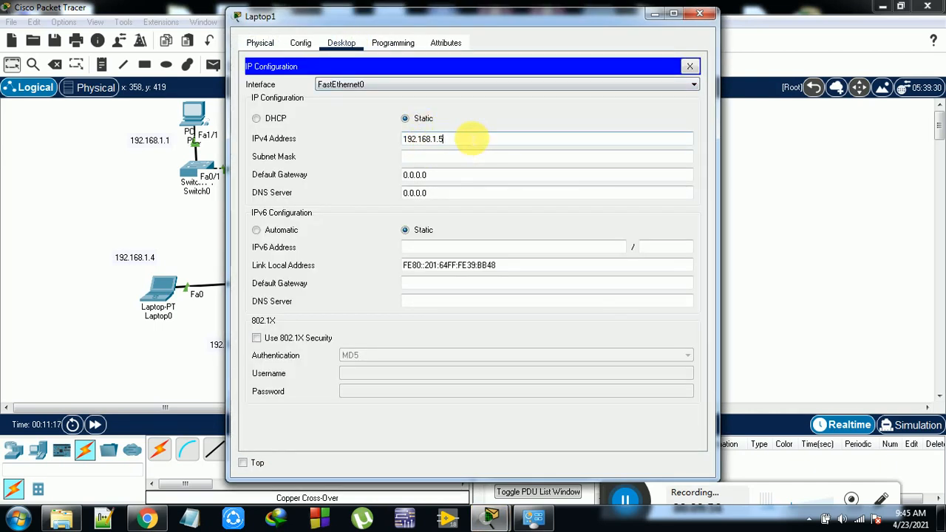
{"action": "left_click", "coordinate": [699, 13]}
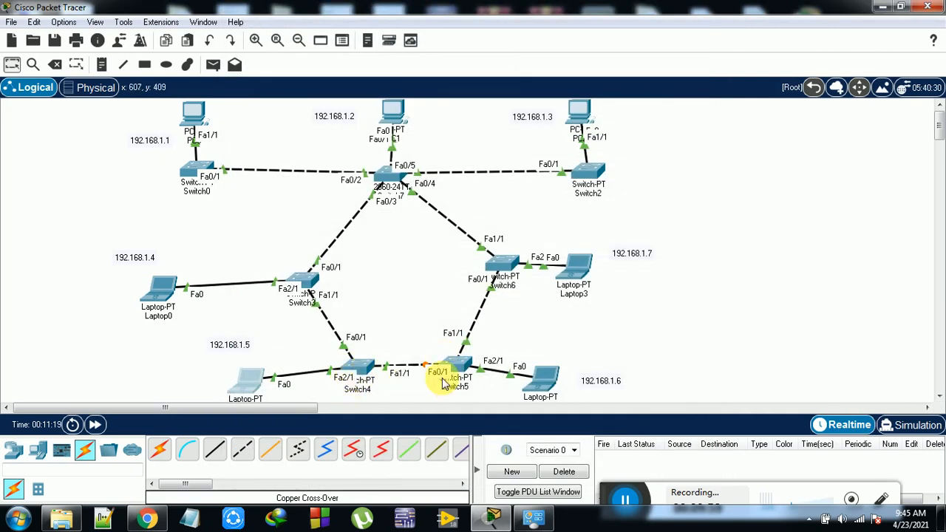
Give Laptop2, connected to Switch5, the static IPv4 address 192.168.1.6 with subnet mask 255.255.255.0.
{"action": "left_click", "coordinate": [543, 379]}
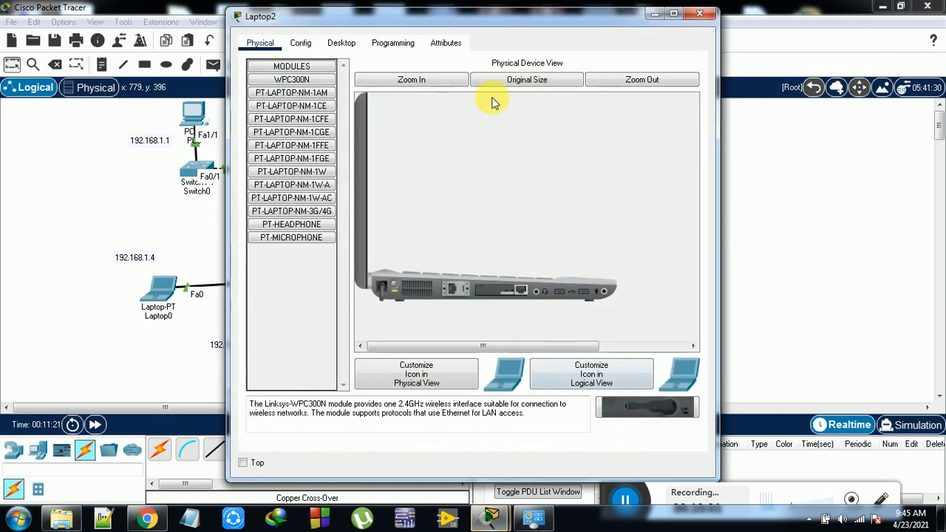
{"action": "left_click", "coordinate": [340, 46]}
{"action": "left_click", "coordinate": [290, 96]}
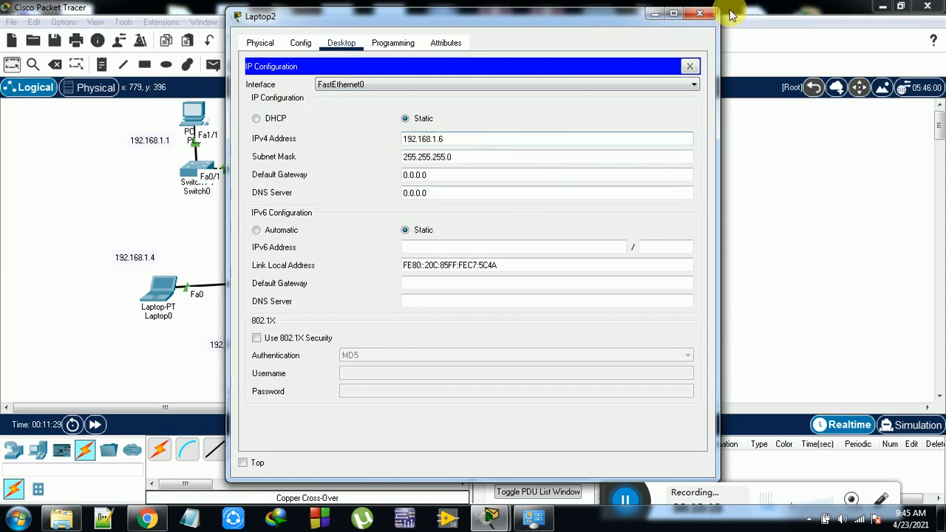
{"action": "left_click", "coordinate": [699, 13]}
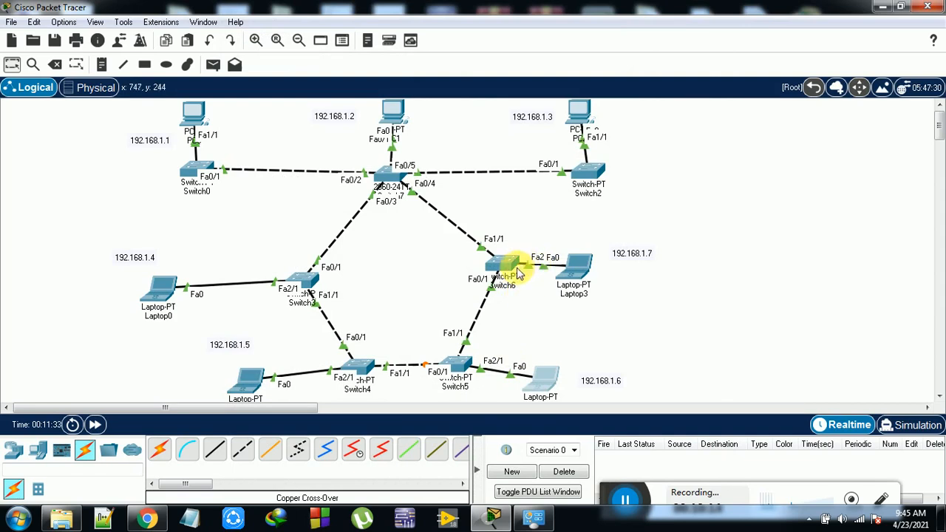
Give Laptop3, connected to Switch6, the static IPv4 address 192.168.1.7 with subnet mask 255.255.255.0.
{"action": "left_click", "coordinate": [581, 270]}
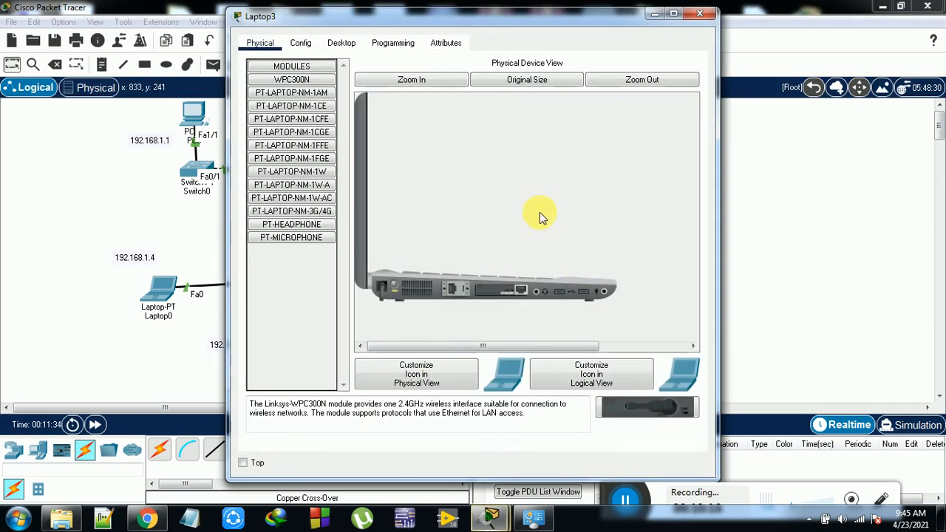
{"action": "left_click", "coordinate": [340, 43]}
{"action": "left_click", "coordinate": [291, 102]}
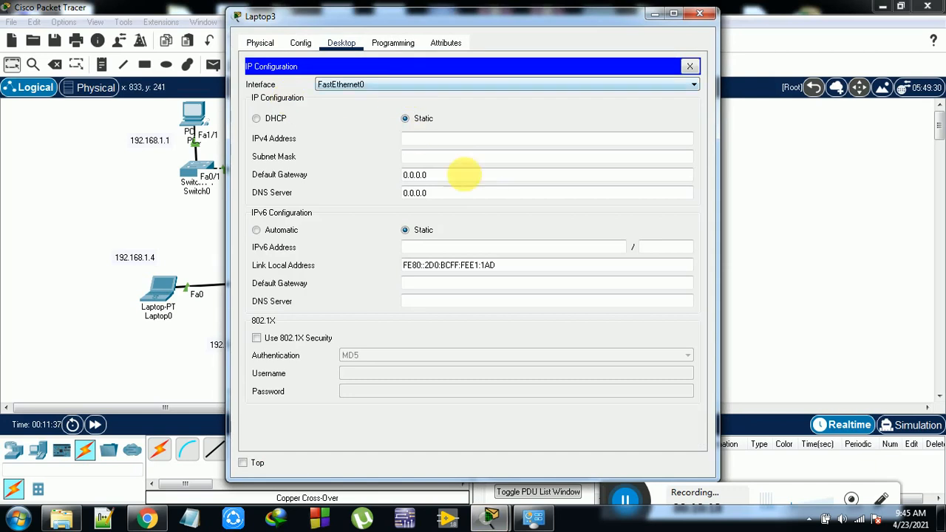
{"action": "left_click", "coordinate": [433, 141]}
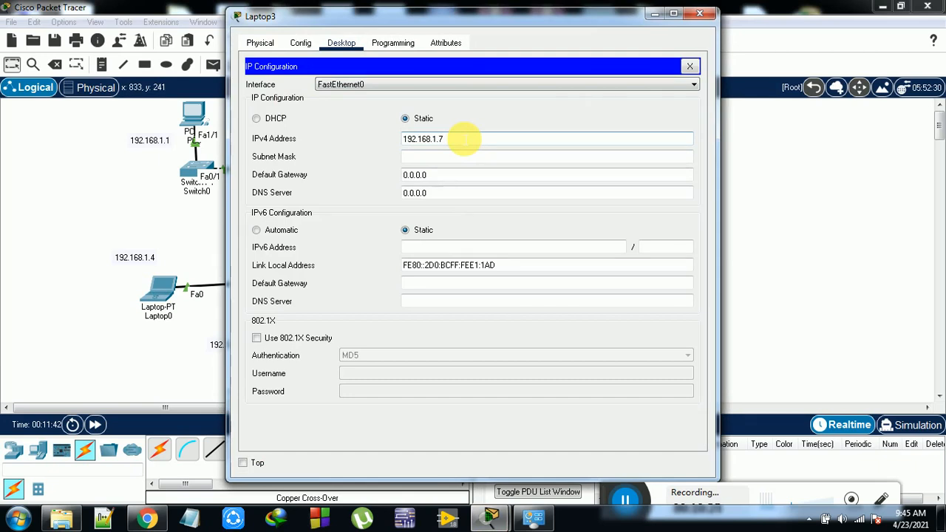
{"action": "left_click", "coordinate": [700, 13]}
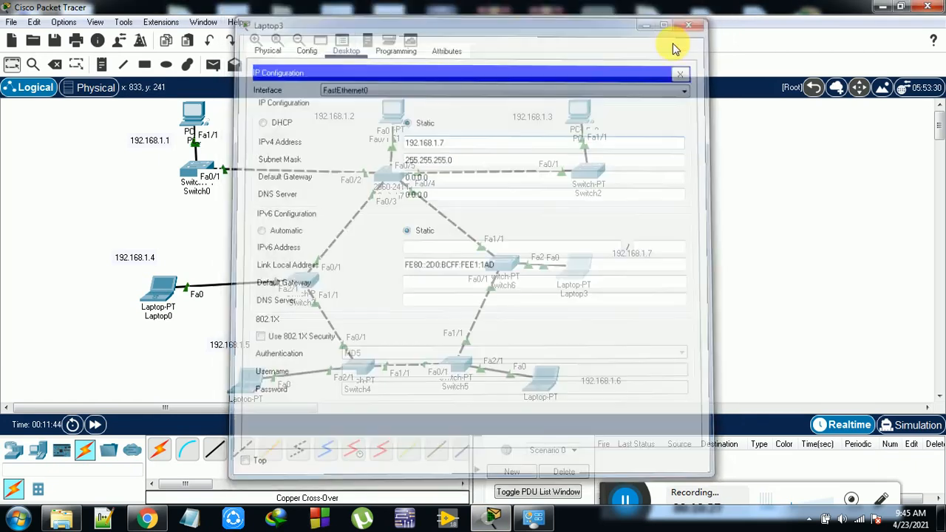
Check the IPv4 address and subnet mask in Laptop2's IP configuration.
{"action": "left_click", "coordinate": [539, 384]}
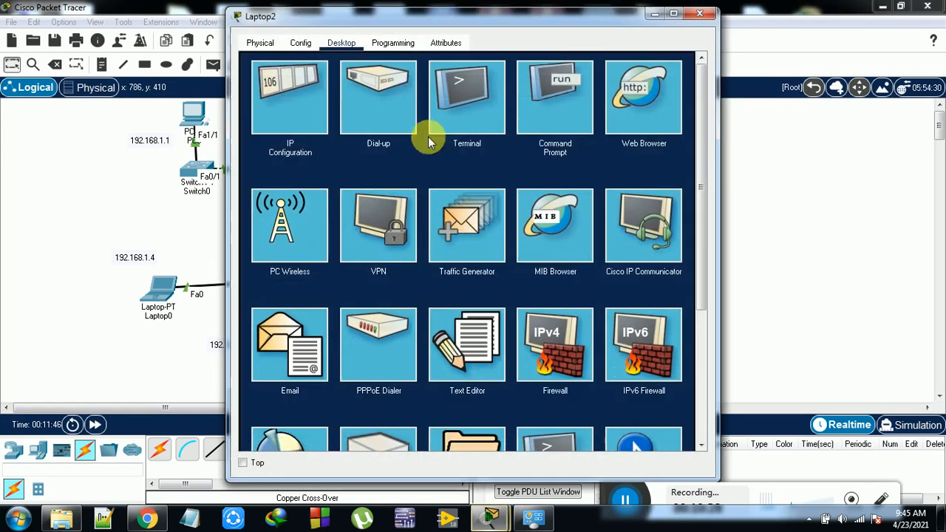
{"action": "left_click", "coordinate": [310, 77]}
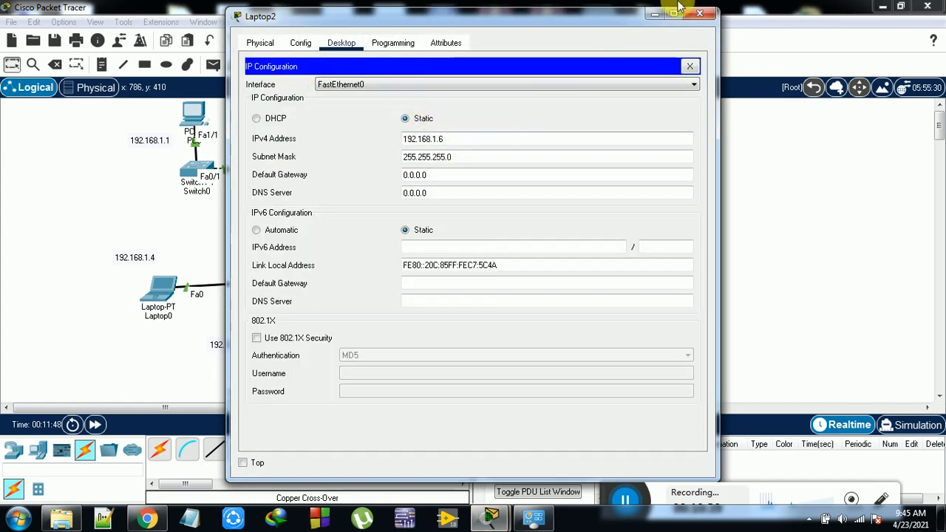
{"action": "left_click", "coordinate": [699, 14]}
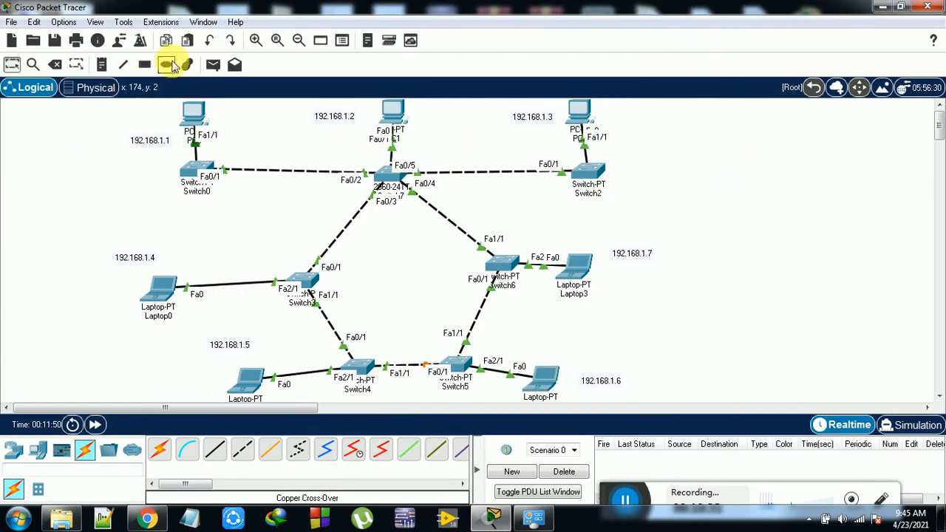
Send a simple PDU from PC0 to Laptop2 to test connectivity.
{"action": "left_click", "coordinate": [213, 64]}
{"action": "left_click", "coordinate": [192, 116]}
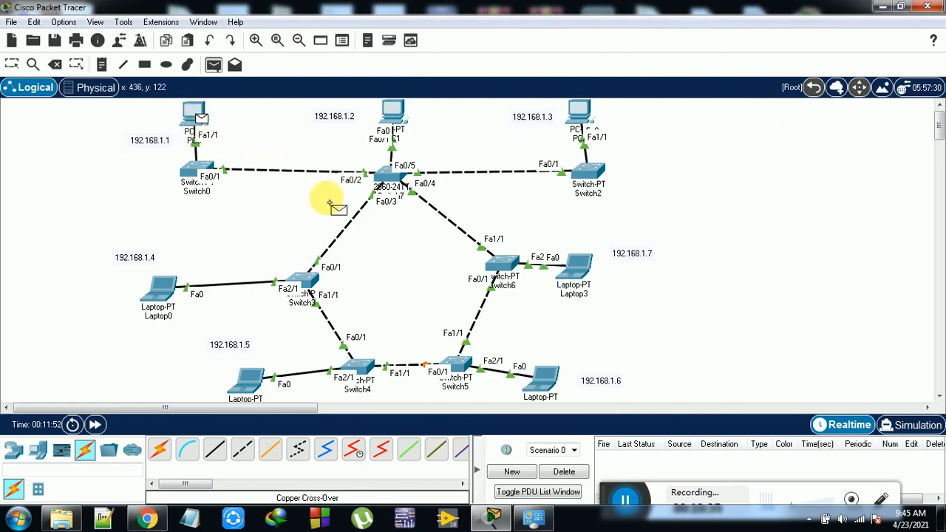
{"action": "left_click", "coordinate": [539, 380]}
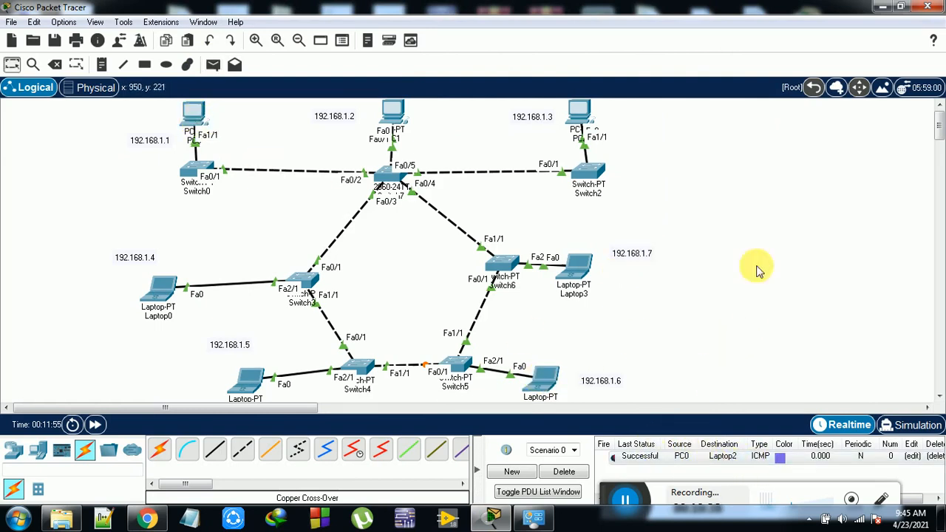
Play the PC0-to-Laptop2 packet exchange in simulation mode, then return to real-time mode.
{"action": "left_click", "coordinate": [915, 425]}
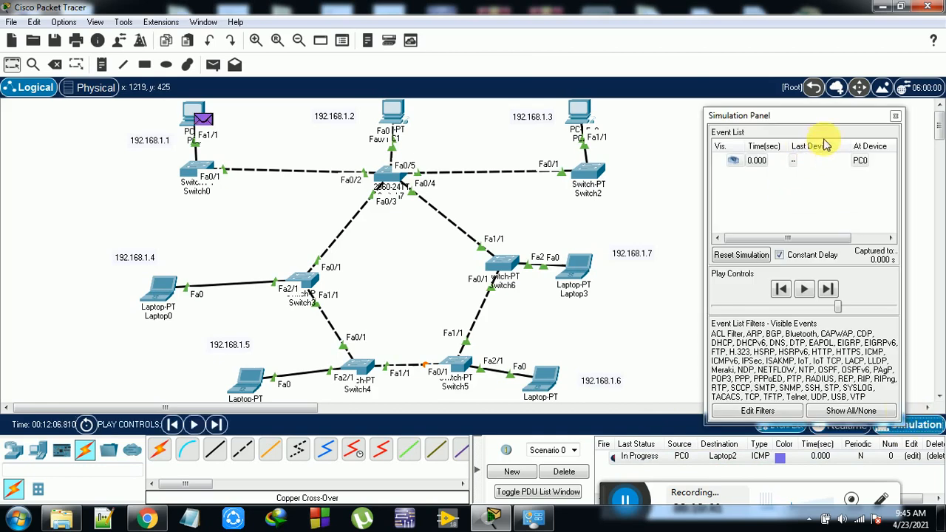
{"action": "left_click", "coordinate": [805, 289]}
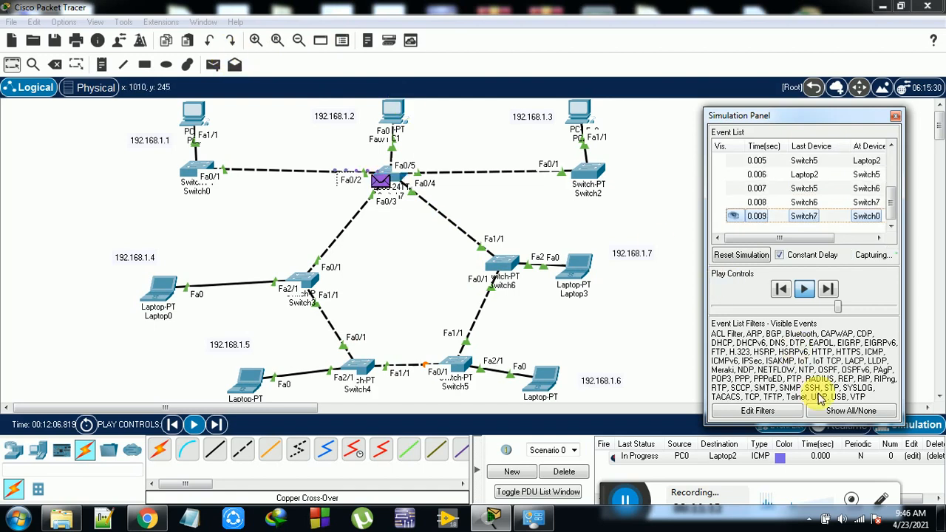
{"action": "left_click", "coordinate": [896, 116]}
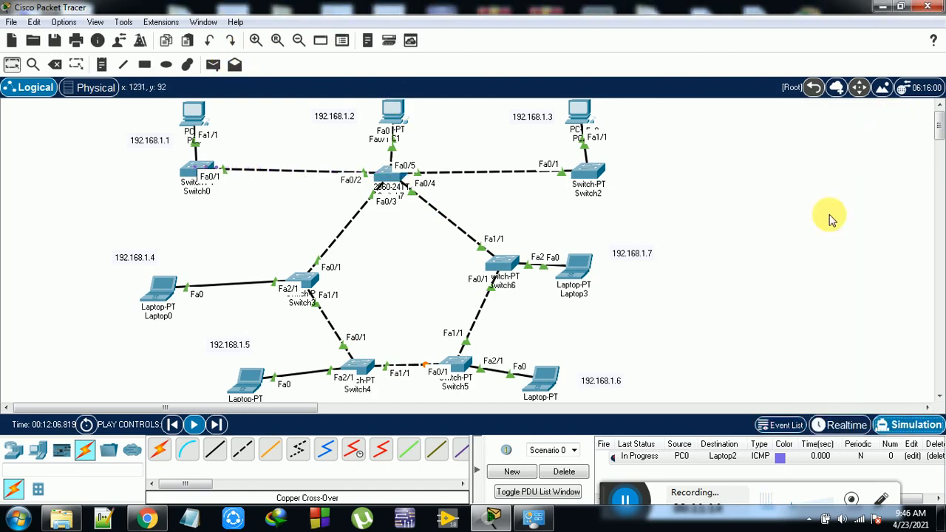
{"action": "left_click", "coordinate": [847, 426]}
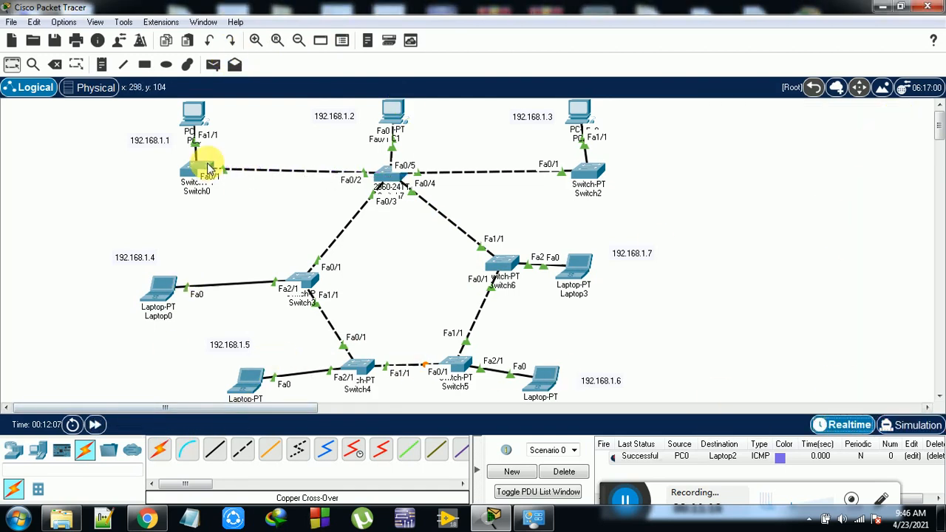
Send a simple PDU from Laptop1 to Laptop2 to test connectivity within the ring.
{"action": "left_click", "coordinate": [213, 64]}
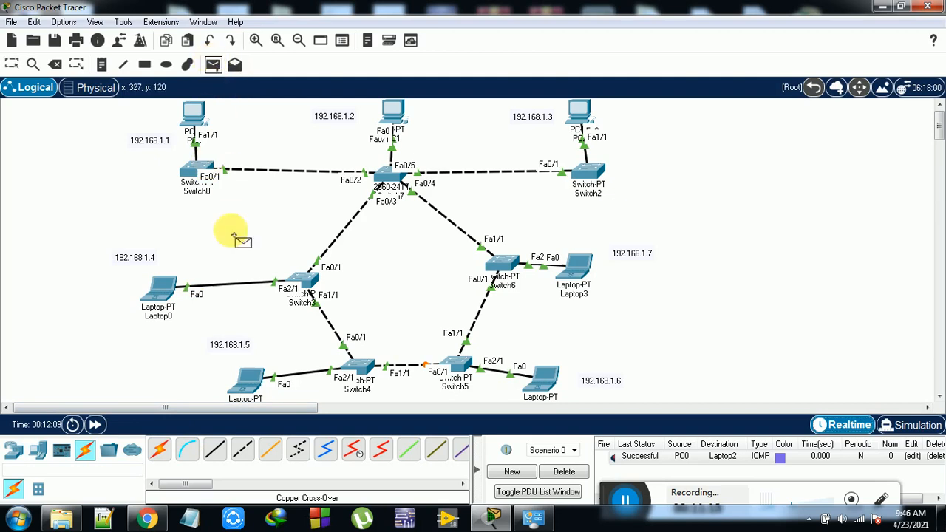
{"action": "left_click", "coordinate": [250, 380]}
{"action": "left_click", "coordinate": [543, 377]}
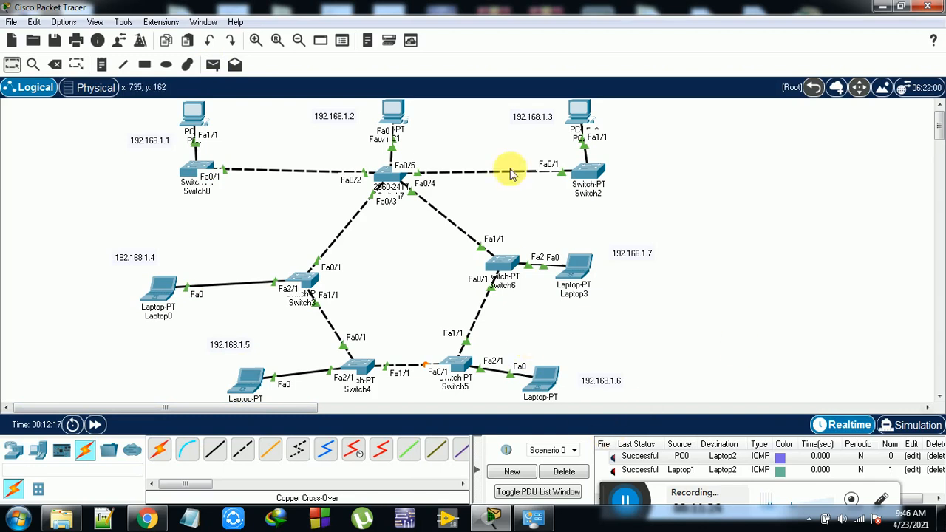
Play the simulation with both the PC0 and Laptop1 packets to Laptop2, and return to real-time mode.
{"action": "left_click", "coordinate": [917, 425]}
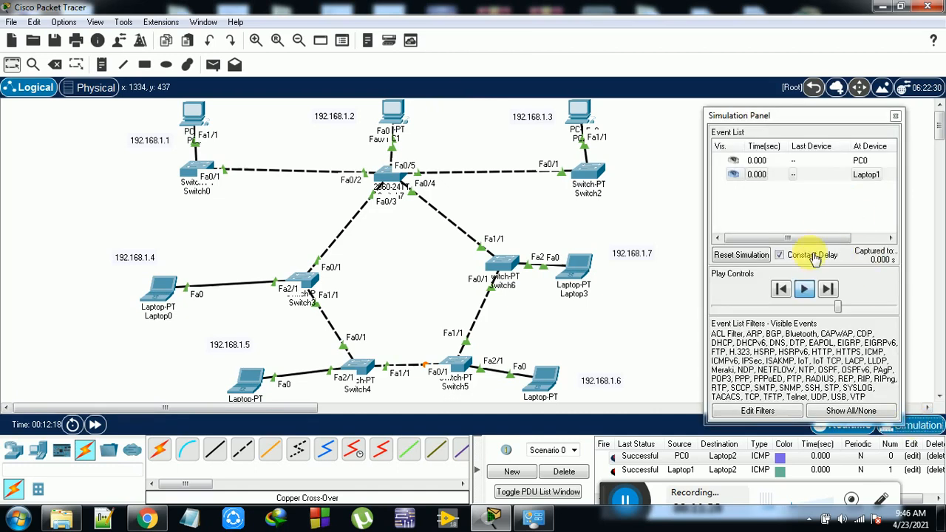
{"action": "left_click", "coordinate": [804, 288]}
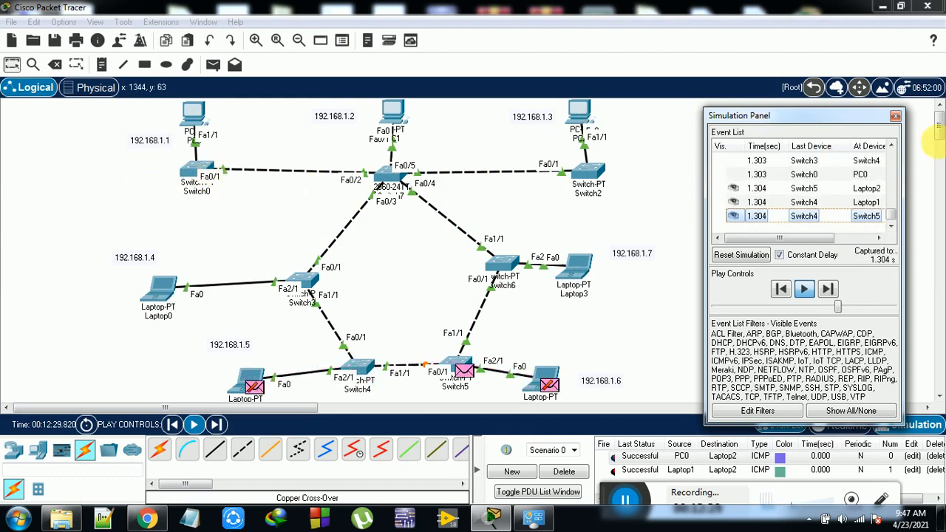
{"action": "left_click", "coordinate": [895, 116]}
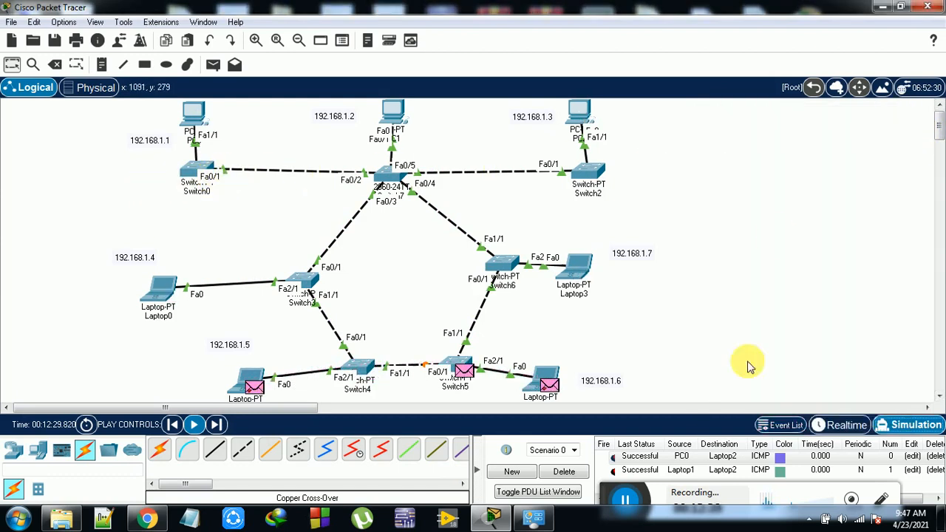
{"action": "left_click", "coordinate": [848, 427]}
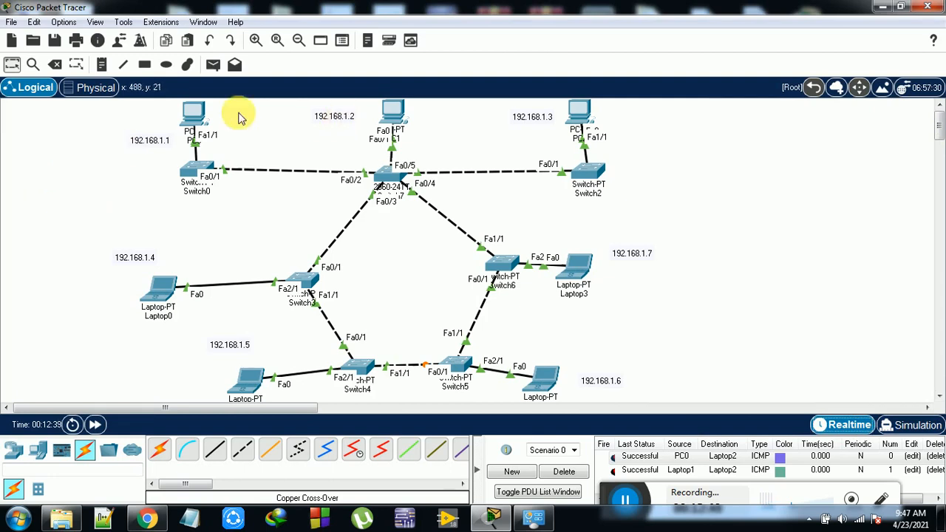
Ping 192.168.1.6 from PC0's command prompt and close the device window.
{"action": "left_click", "coordinate": [194, 114]}
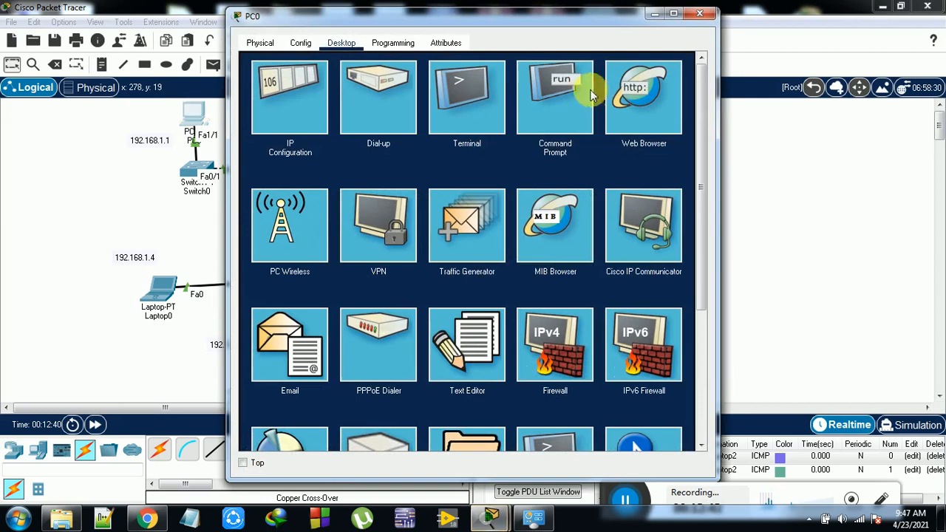
{"action": "left_click", "coordinate": [554, 81]}
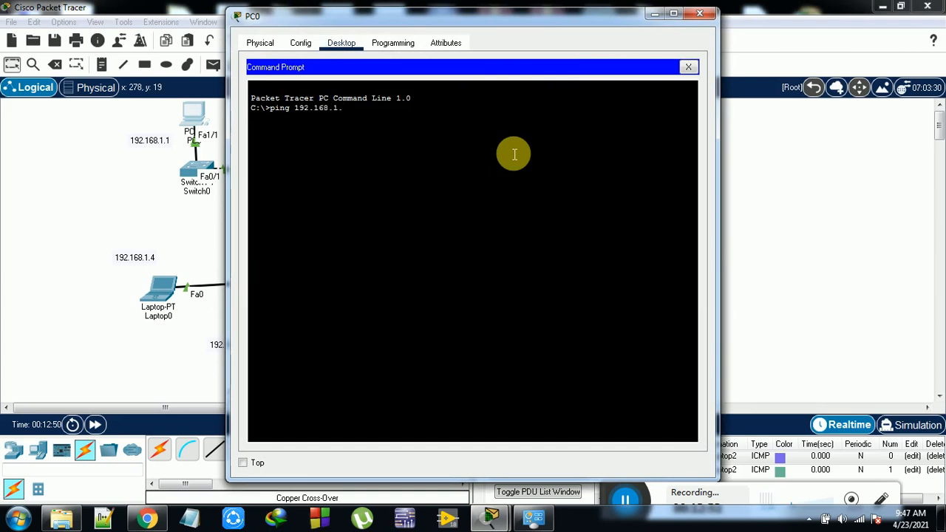
{"action": "key", "text": "Return"}
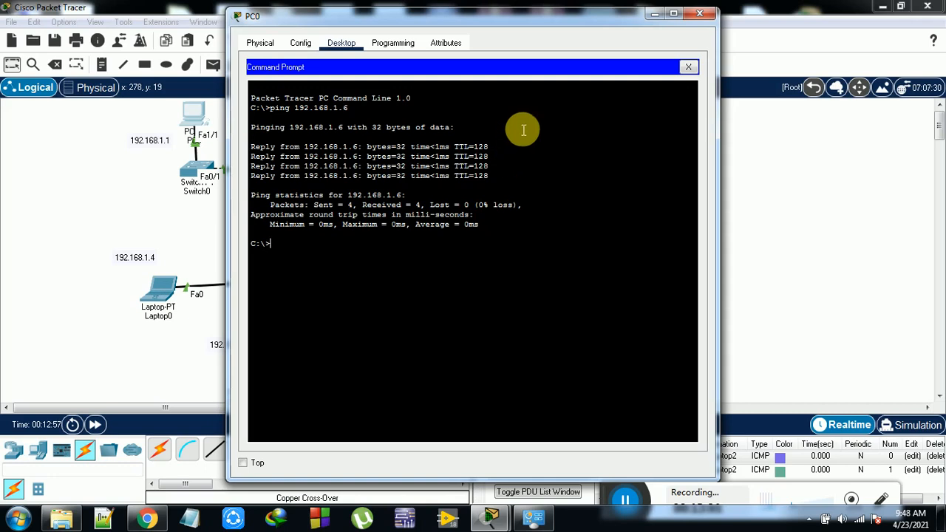
{"action": "left_click", "coordinate": [699, 13]}
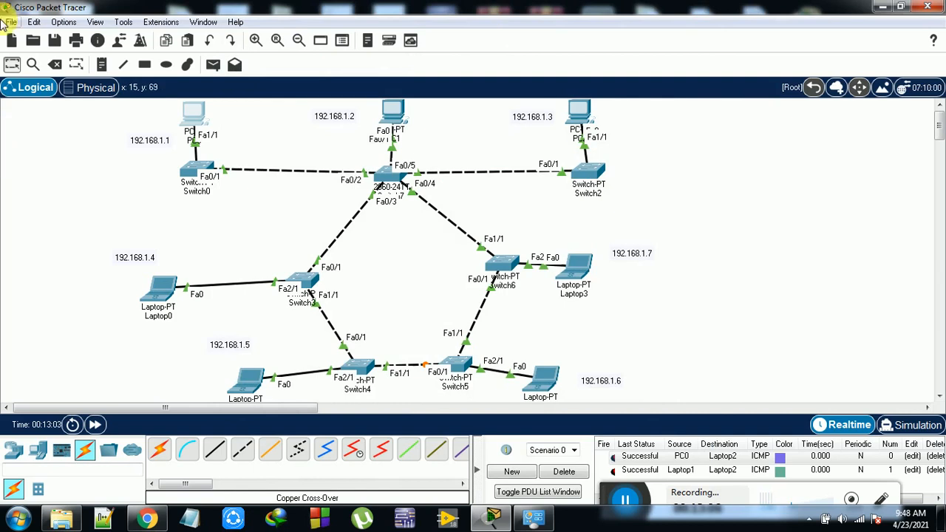
Start saving the network and browse to the folder C:\DCCN 2018-2019\DCCN lab manual\packet tracer.
{"action": "left_click", "coordinate": [54, 41]}
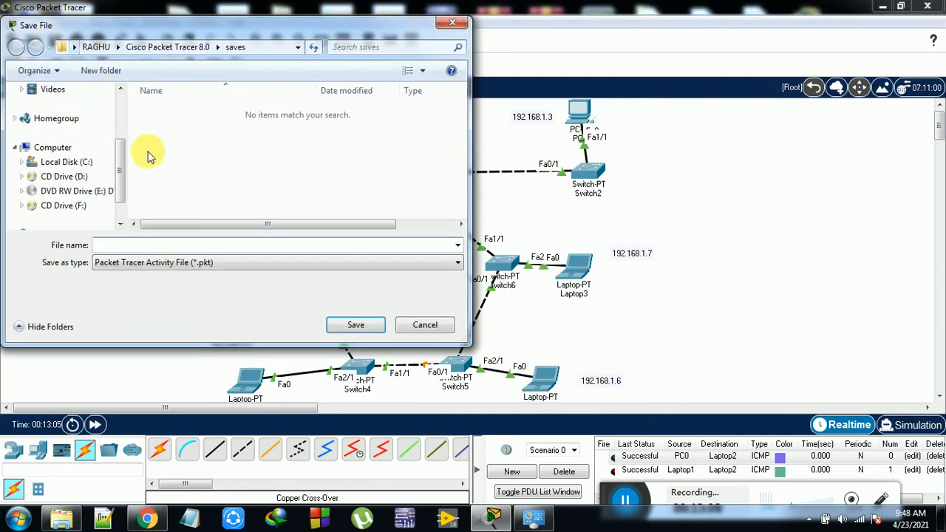
{"action": "left_click_drag", "start_coordinate": [120, 155], "coordinate": [121, 101]}
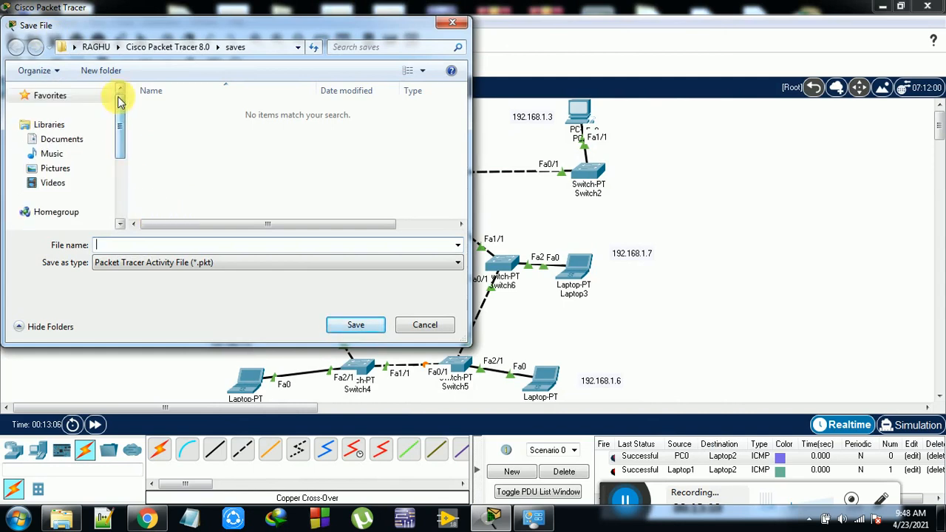
{"action": "left_click", "coordinate": [74, 98]}
{"action": "double_click", "coordinate": [156, 102]}
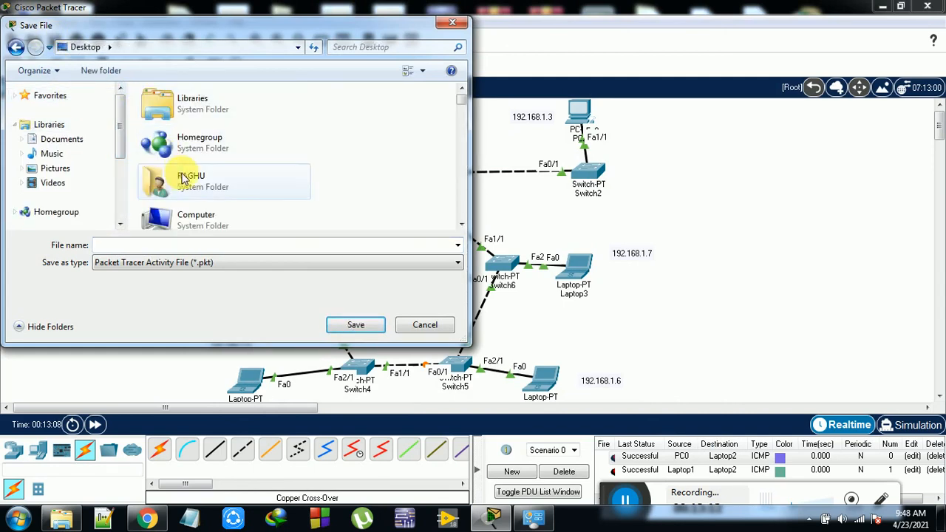
{"action": "double_click", "coordinate": [185, 215]}
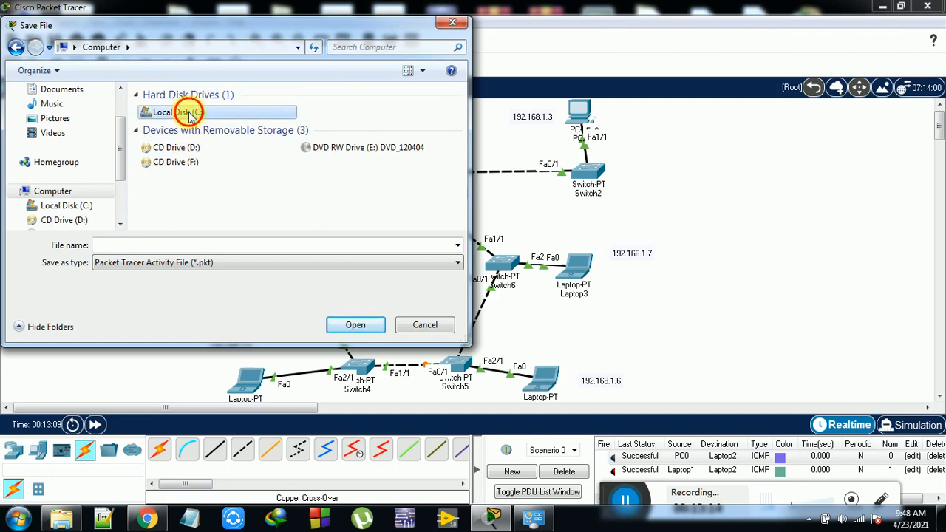
{"action": "double_click", "coordinate": [188, 111]}
{"action": "double_click", "coordinate": [189, 139]}
{"action": "double_click", "coordinate": [191, 112]}
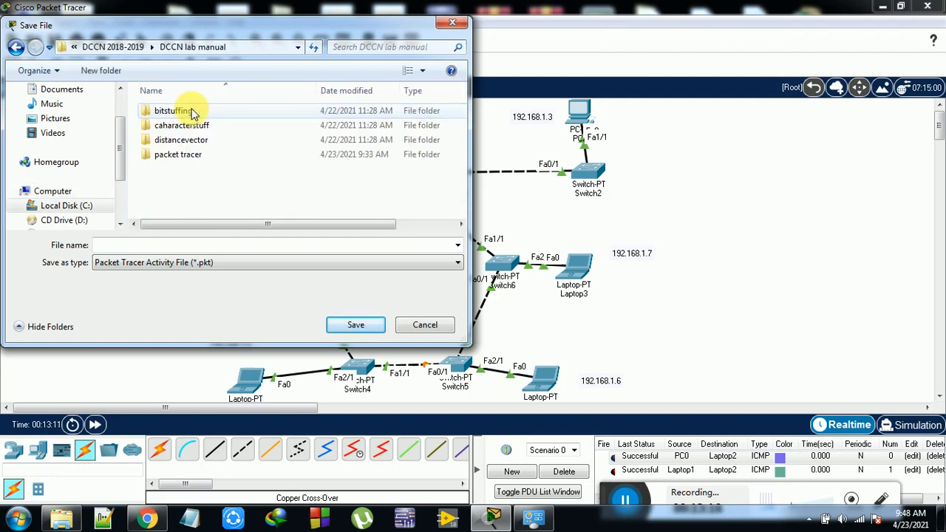
{"action": "double_click", "coordinate": [185, 153]}
Name the file hyb and save it as a Packet Tracer .pkt file.
{"action": "left_click", "coordinate": [153, 244]}
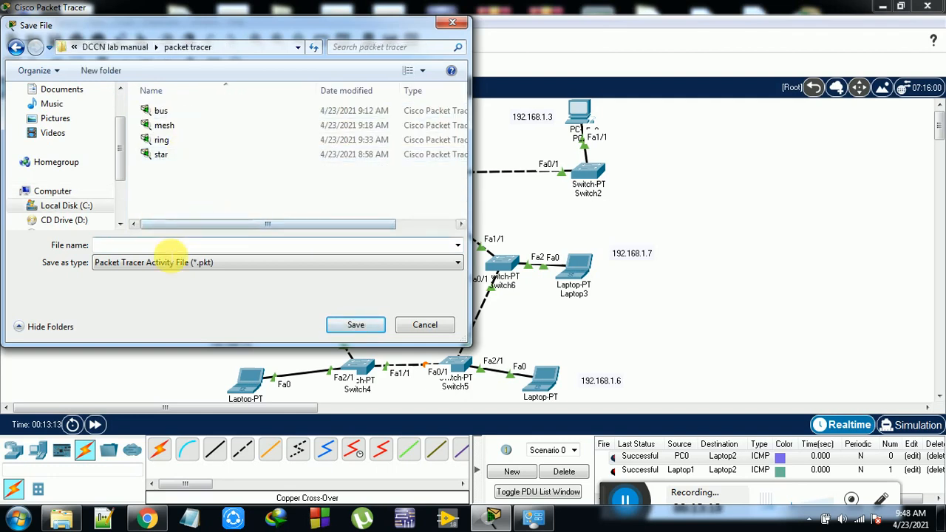
{"action": "type", "text": "hy"}
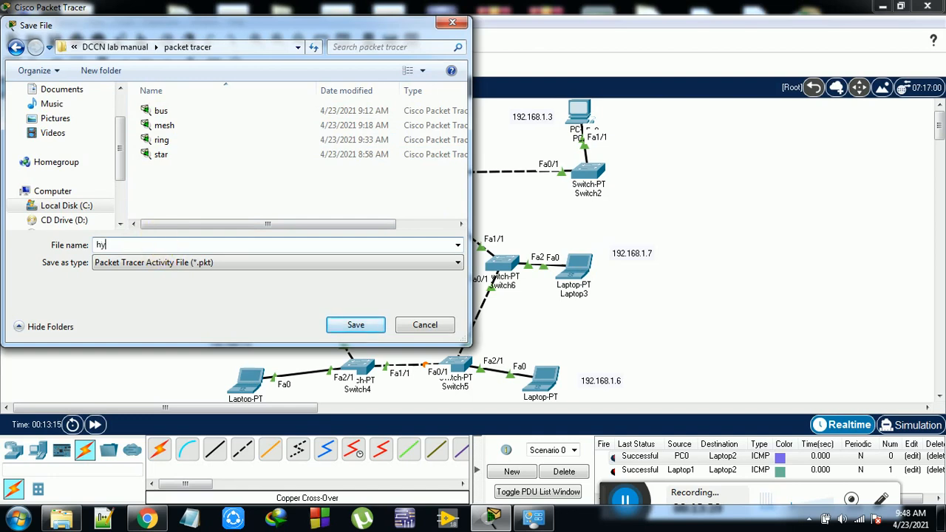
{"action": "type", "text": "b"}
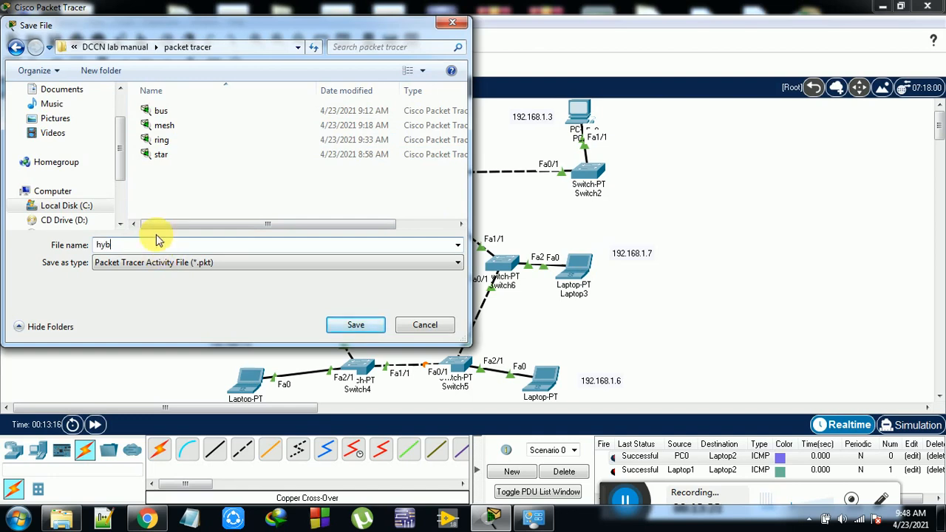
{"action": "key", "text": "Return"}
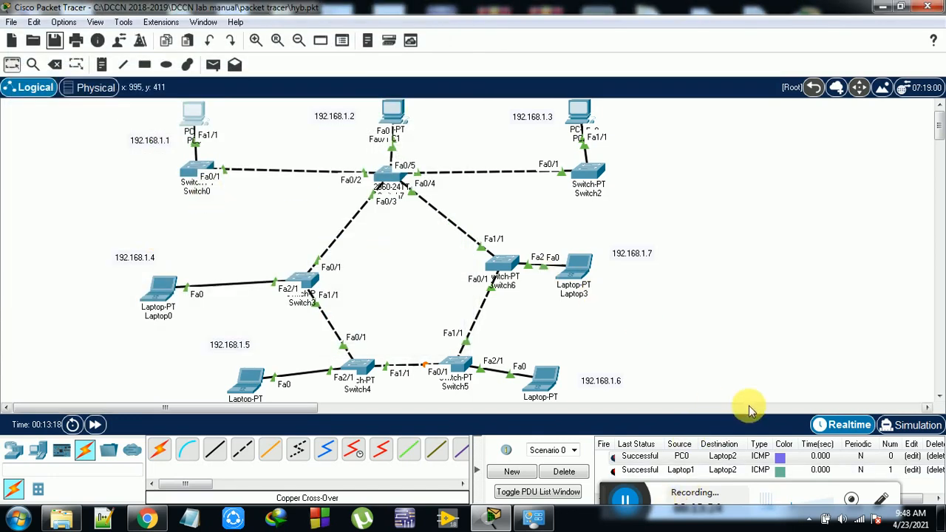